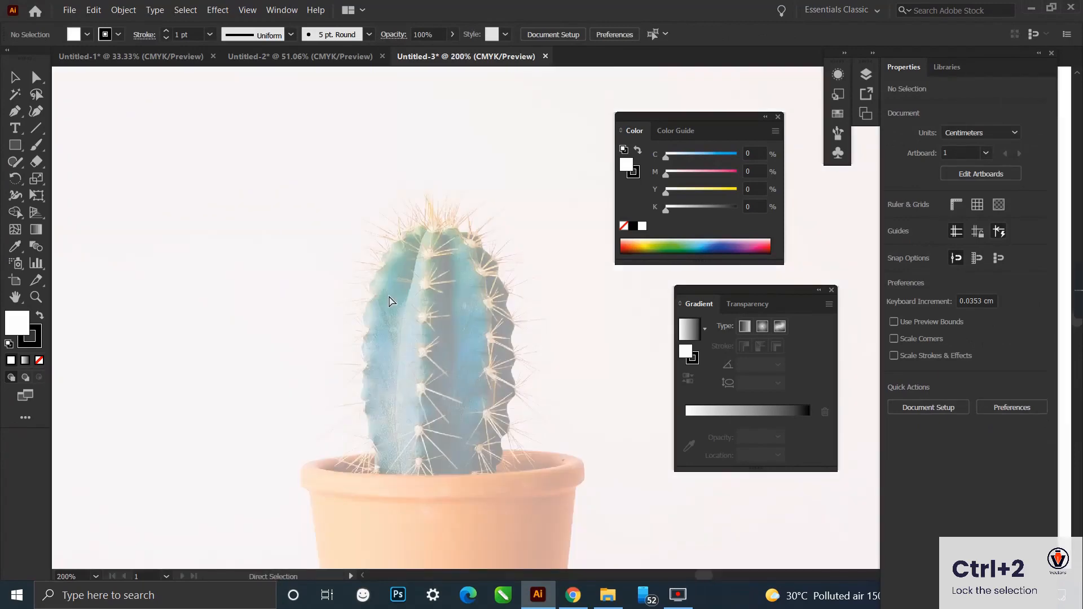
Undo the last two changes to the cactus photo and lock it at full opacity as the tracing reference.
key(ctrl+z)
key(ctrl+z)
scroll(388, 294, down, 3)
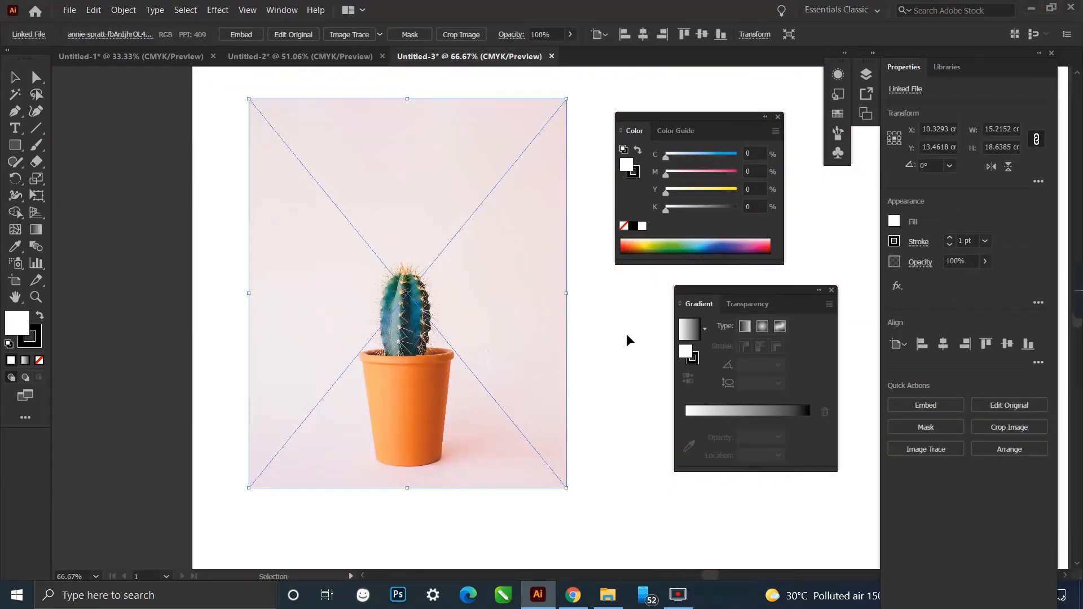
key(ctrl+2)
scroll(401, 327, up, 2)
scroll(400, 326, up, 2)
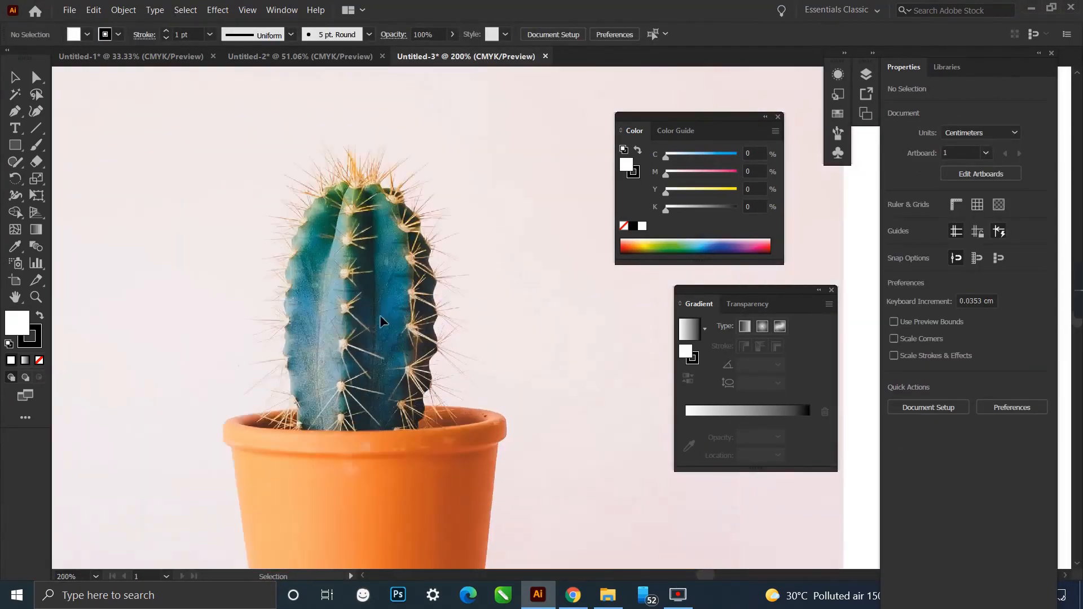
Trace the cactus's central rib from its crown down to the pot rim with the Pen tool, using no fill.
key(p)
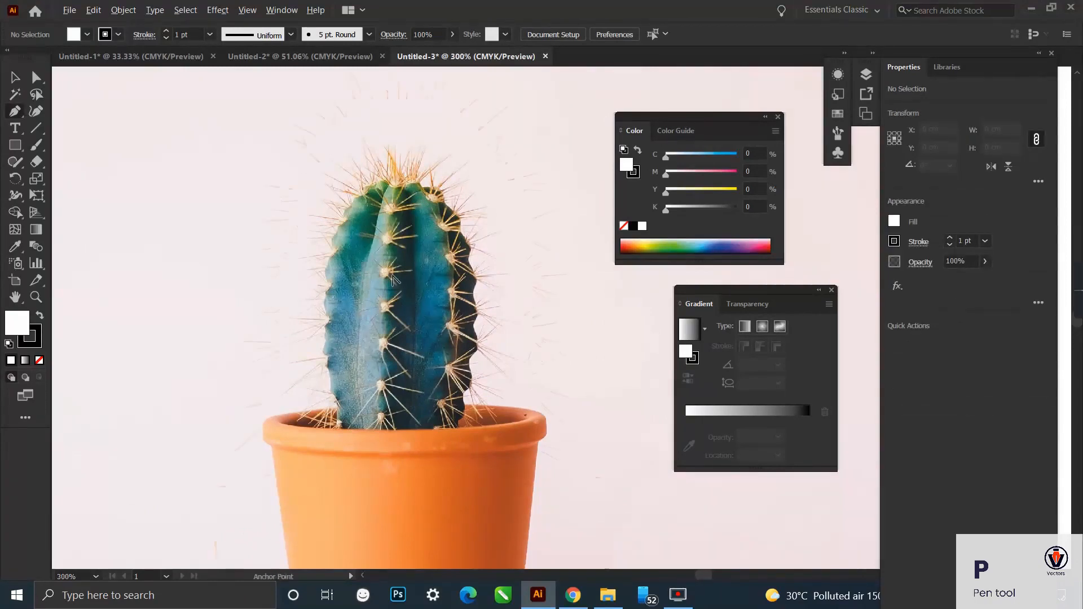
scroll(393, 276, up, 1)
click(389, 141)
mouse_move(353, 498)
mouse_down()
mouse_move(375, 571)
mouse_move(386, 569)
mouse_move(384, 540)
mouse_up()
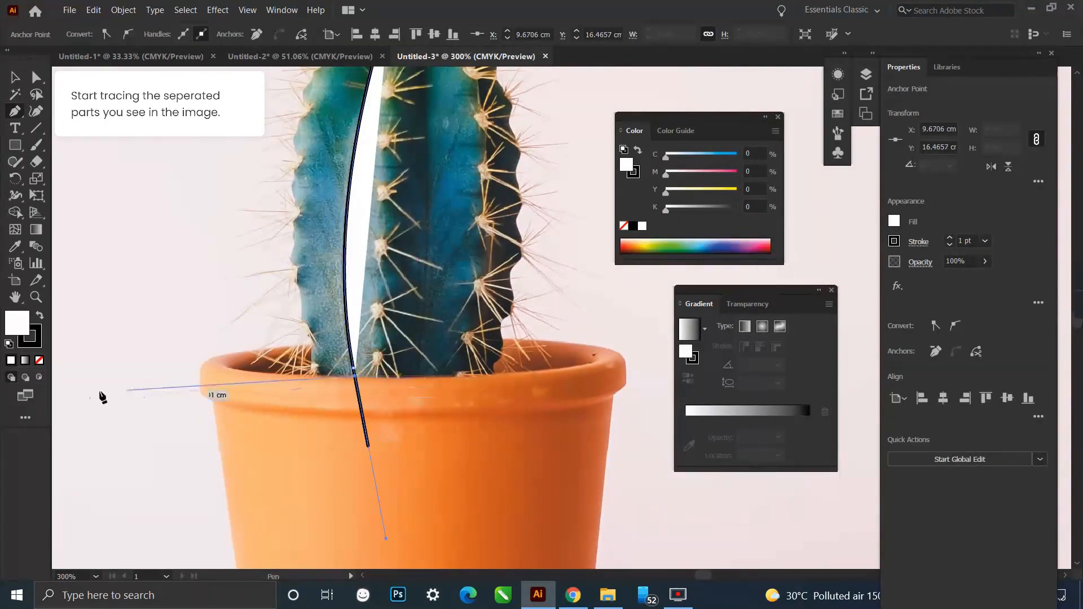
click(39, 361)
drag(434, 394, 459, 520)
click(442, 502)
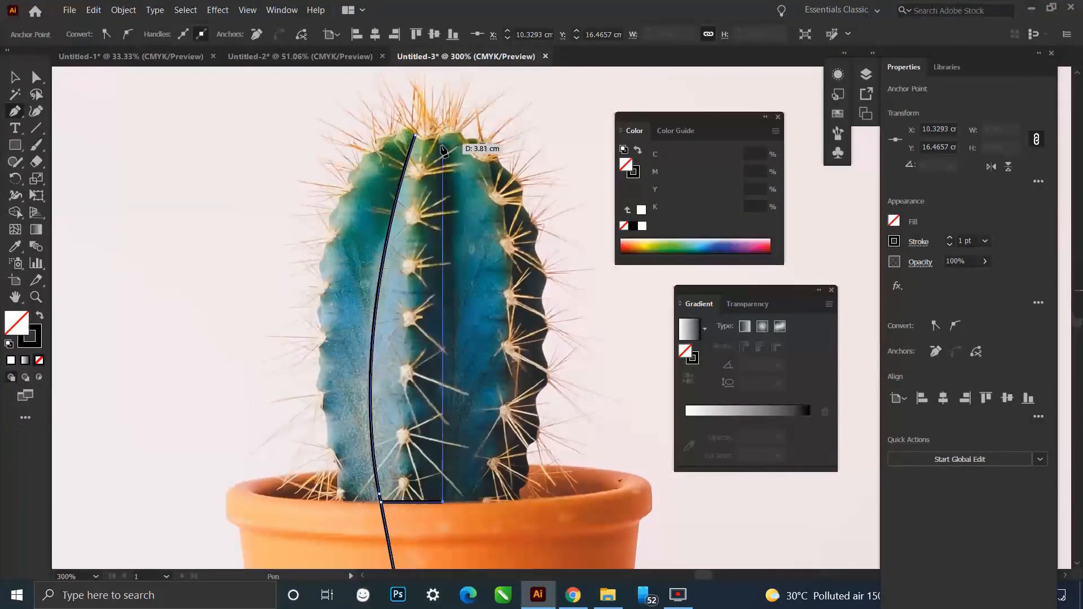
drag(444, 147, 415, 130)
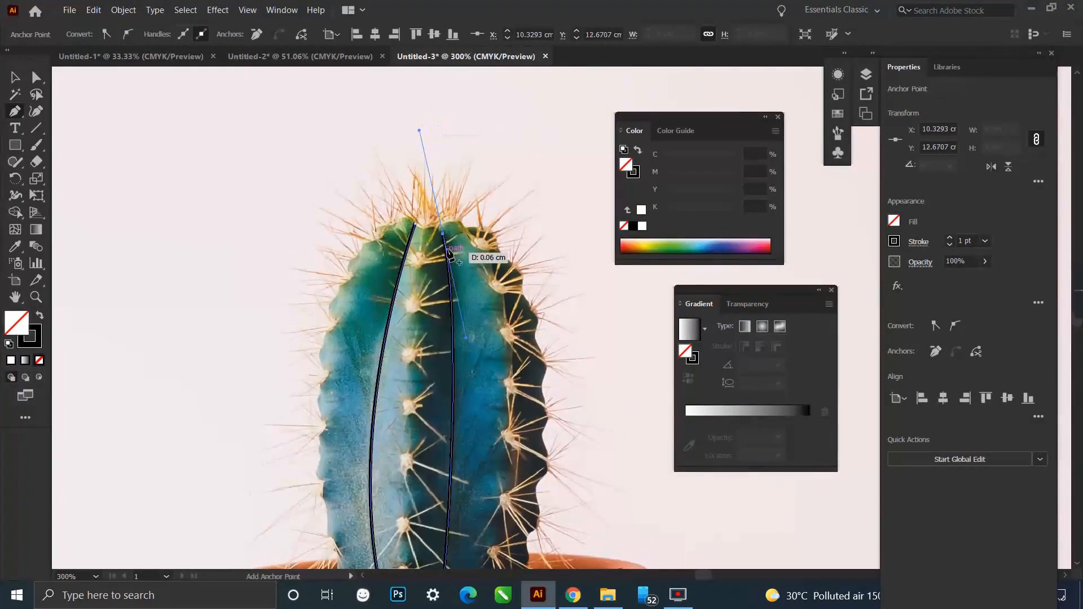
click(444, 233)
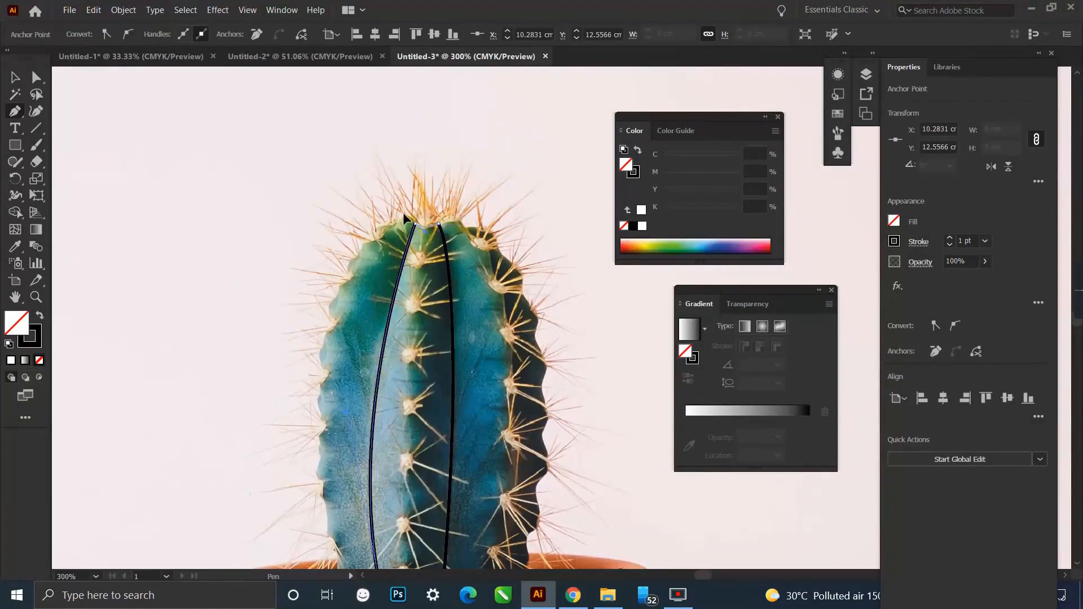
click(415, 224)
Move the central rib path's overshooting lower anchor up to the pot rim with the Direct Selection tool.
scroll(415, 197, down, 1)
scroll(426, 206, down, 3)
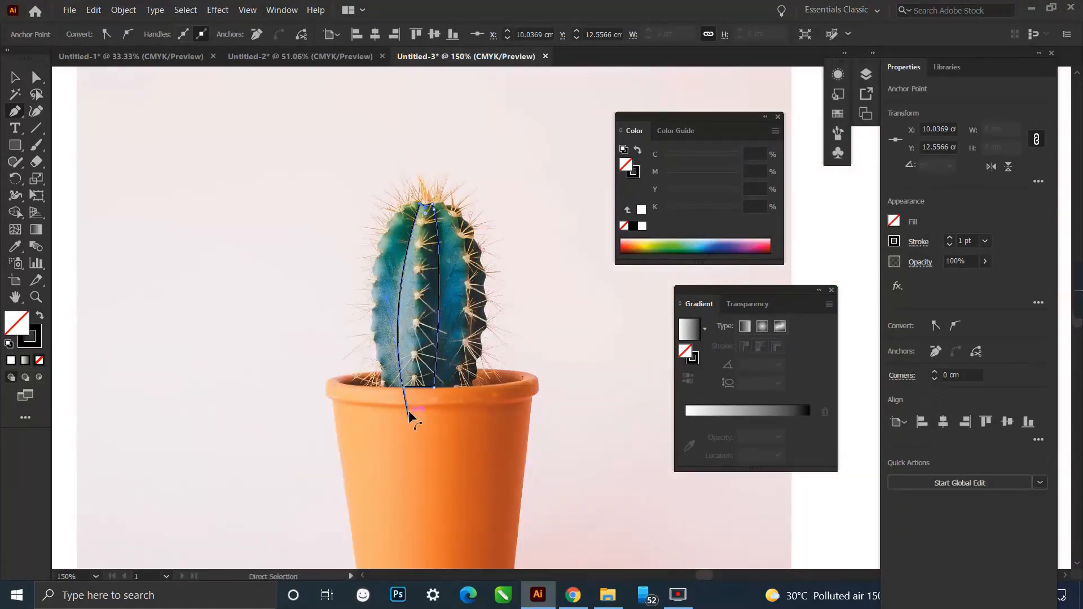
scroll(427, 399, up, 5)
scroll(422, 402, up, 1)
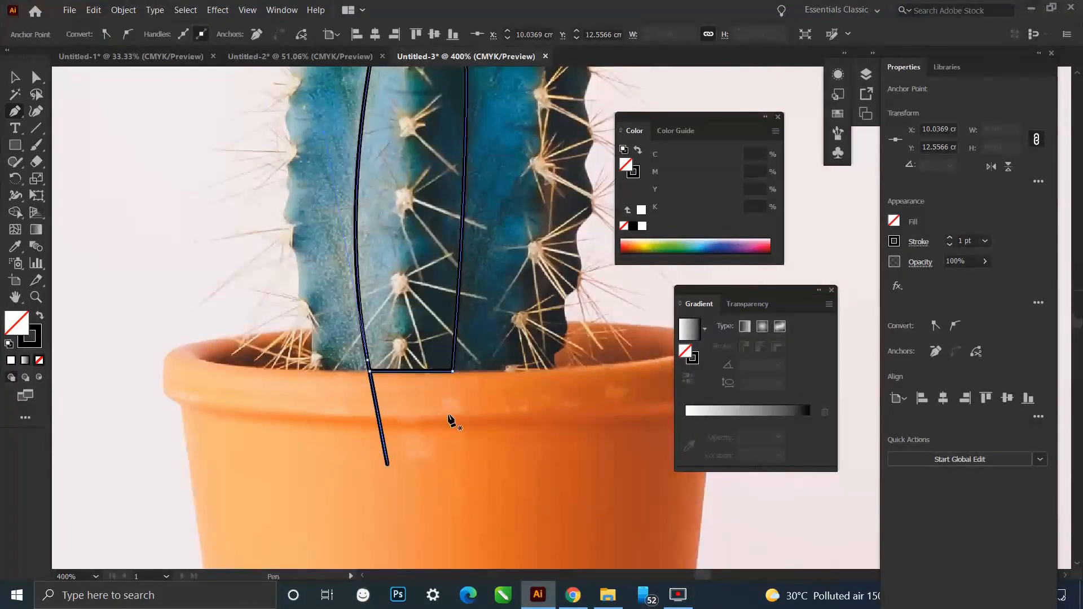
key(v)
click(36, 77)
click(387, 463)
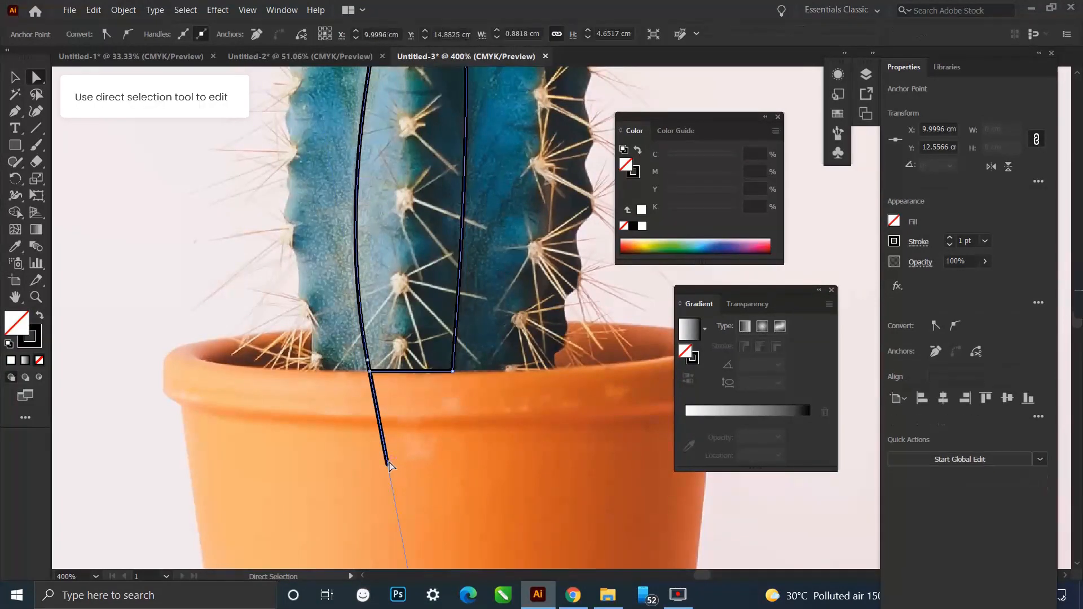
scroll(410, 378, down, 2)
drag(411, 486, 390, 376)
click(443, 436)
scroll(442, 335, up, 1)
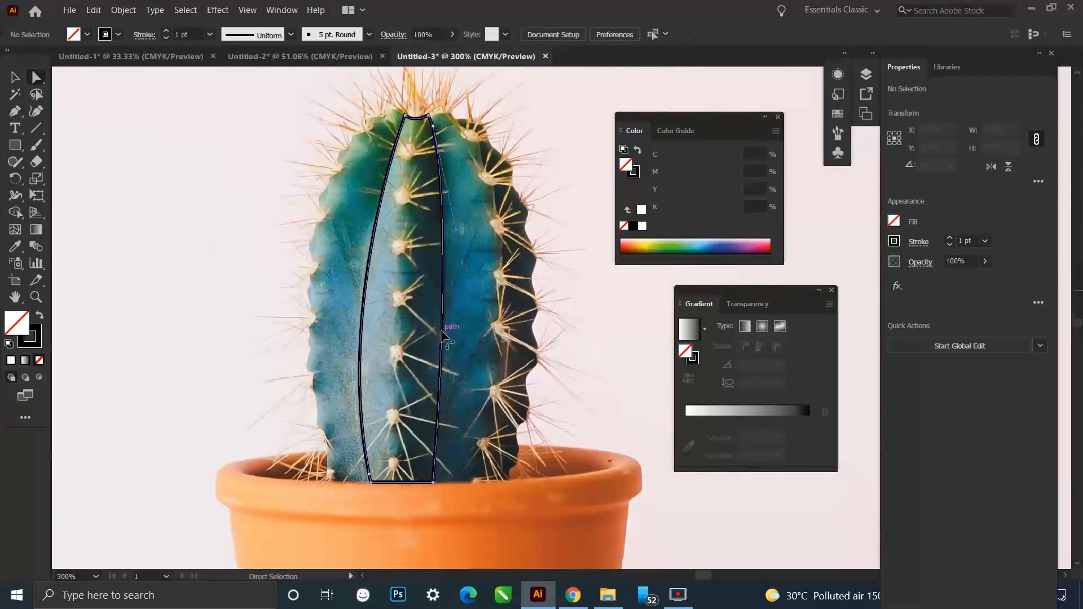
Set the central rib outline's stroke weight to 0.5 pt and lock the path.
key(ctrl+a)
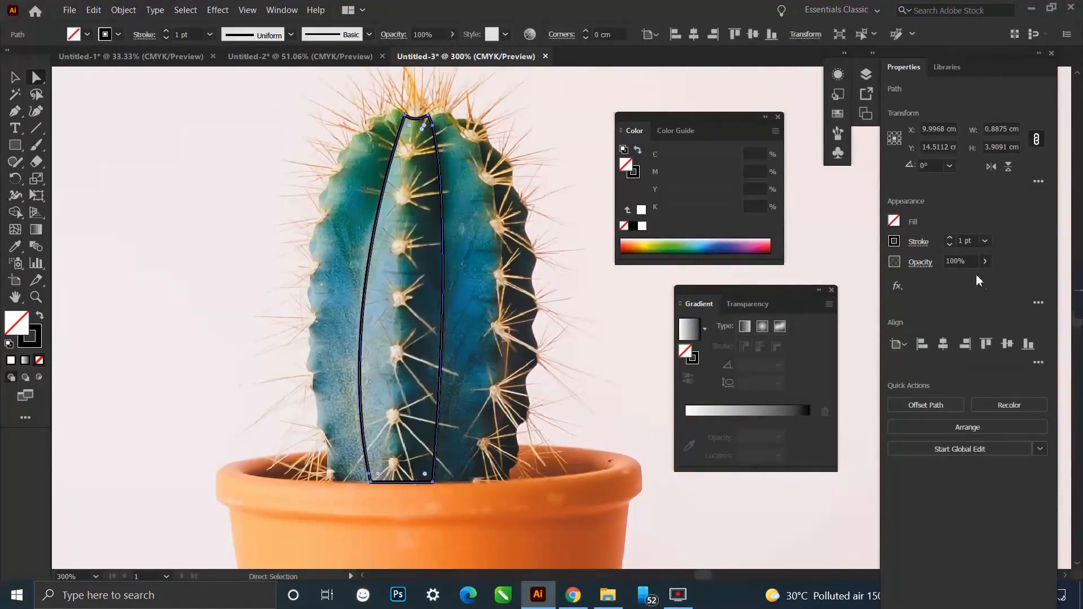
click(950, 237)
click(950, 245)
click(950, 245)
click(950, 244)
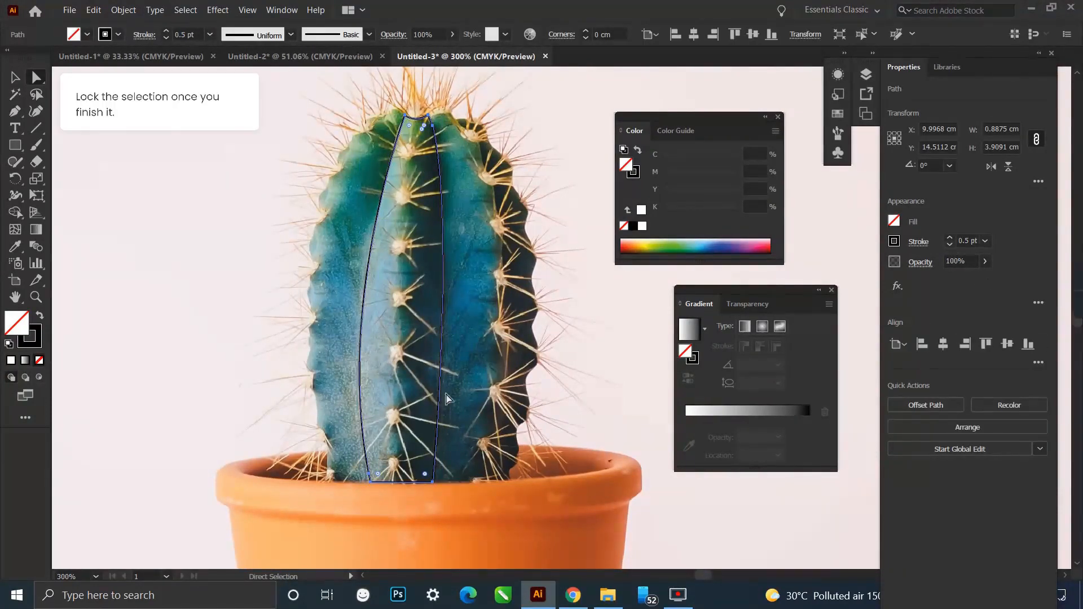
key(ctrl+2)
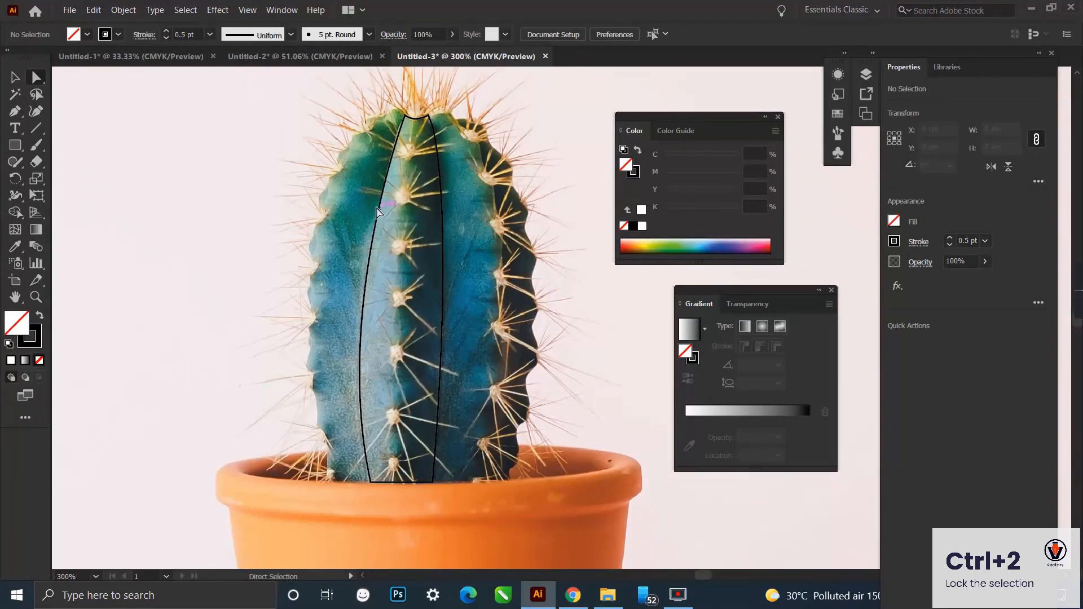
Trace the rib just right of the centre as a closed path, overlapping the central rib's outline.
key(p)
click(426, 115)
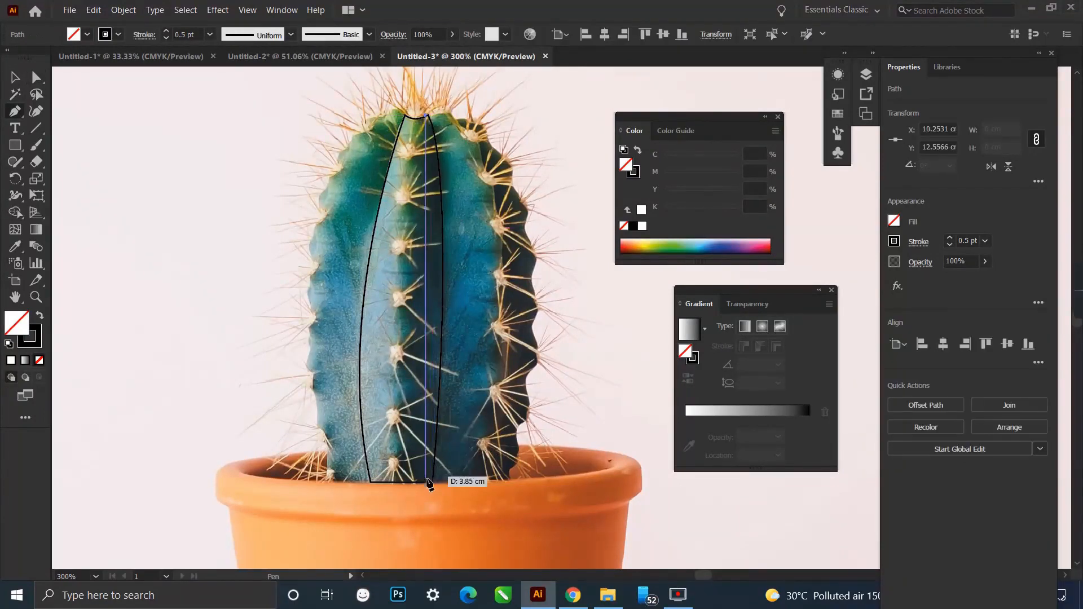
click(427, 484)
click(487, 480)
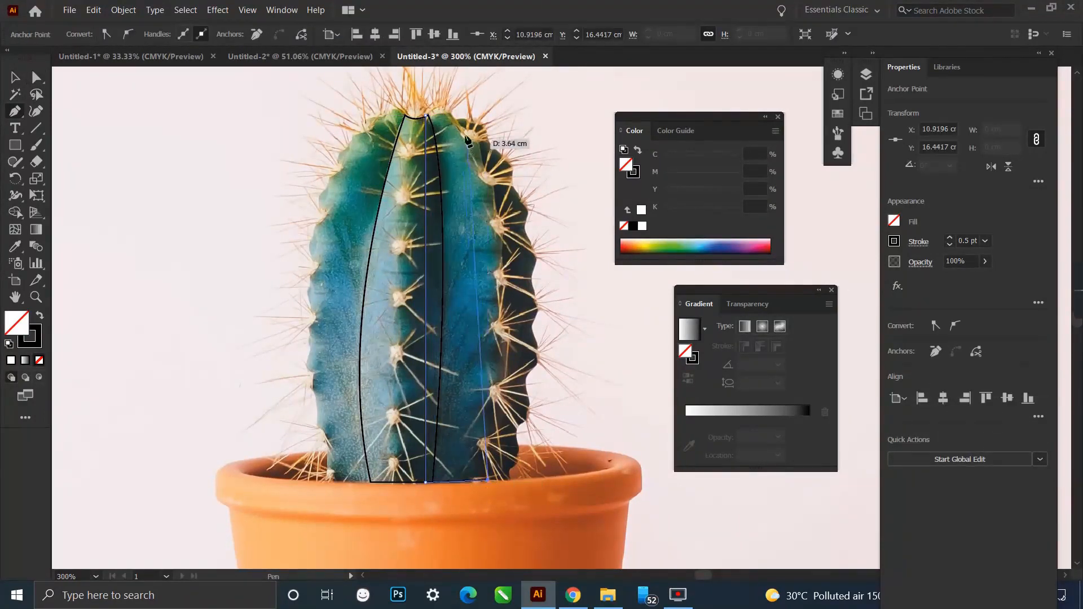
scroll(424, 84, up, 10)
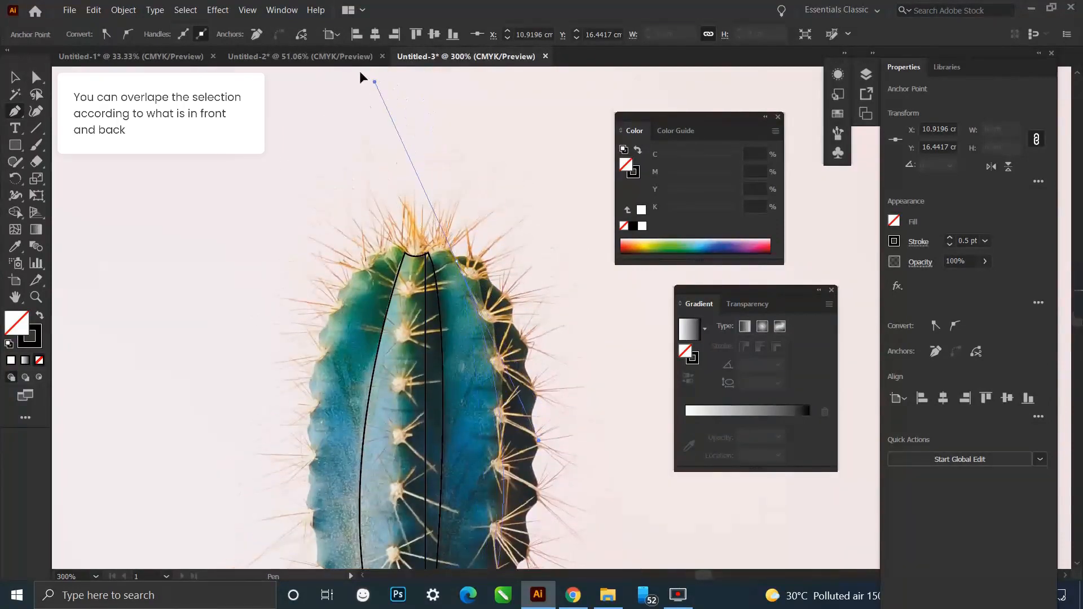
key(ctrl+z)
scroll(425, 108, down, 2)
scroll(440, 219, up, 1)
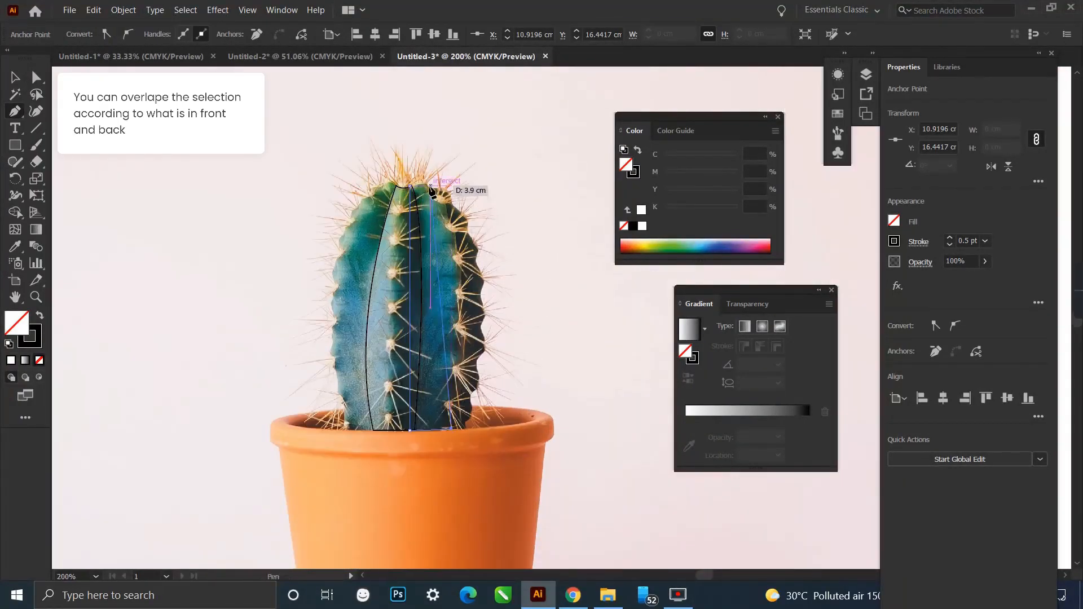
drag(430, 186, 377, 127)
scroll(434, 191, up, 2)
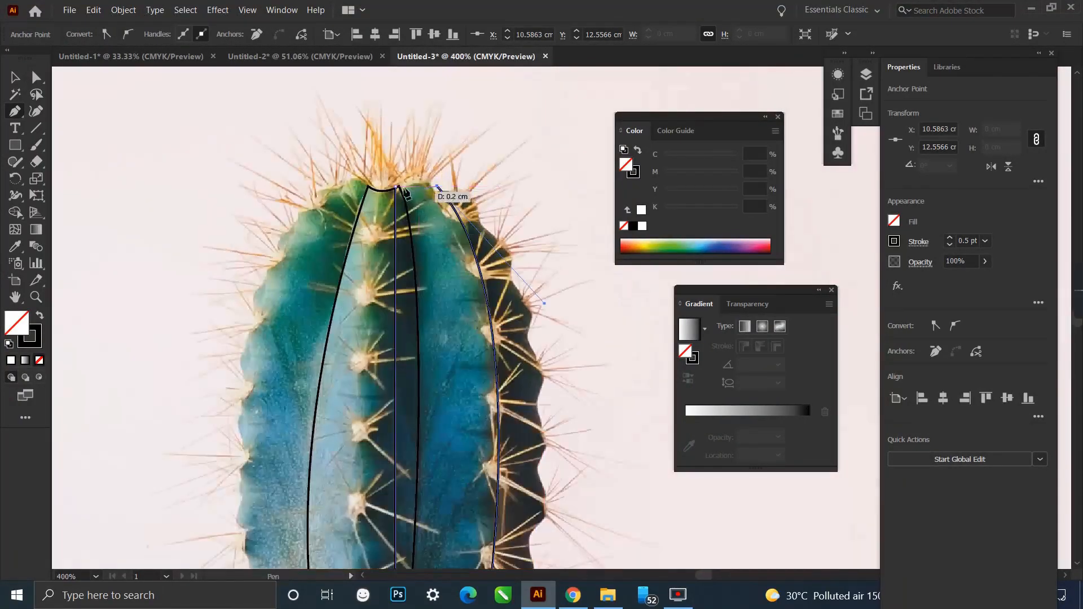
drag(364, 194, 366, 194)
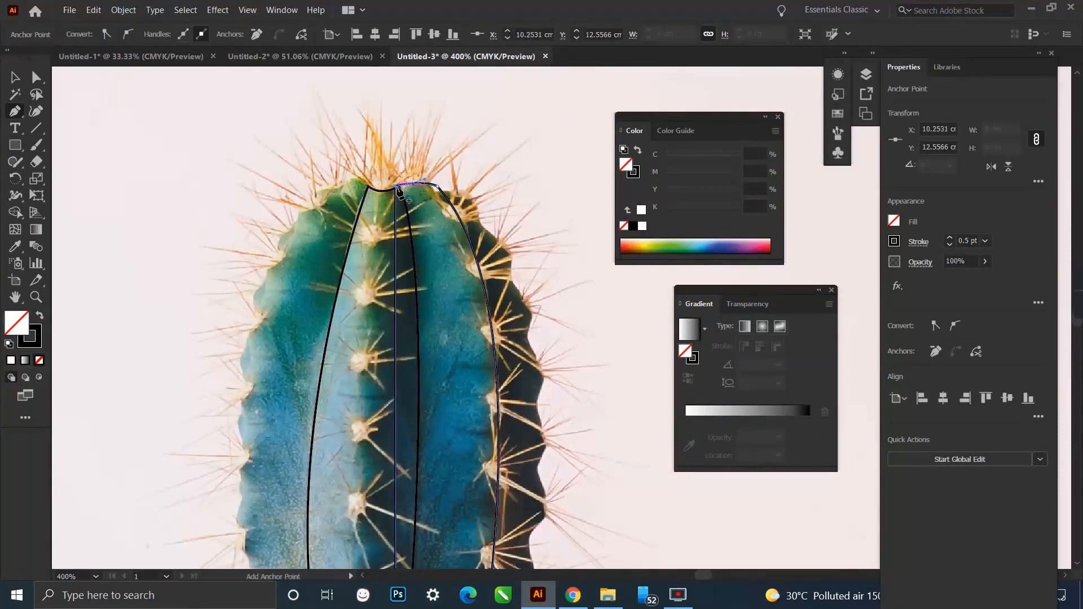
scroll(424, 198, down, 1)
key(v)
click(496, 325)
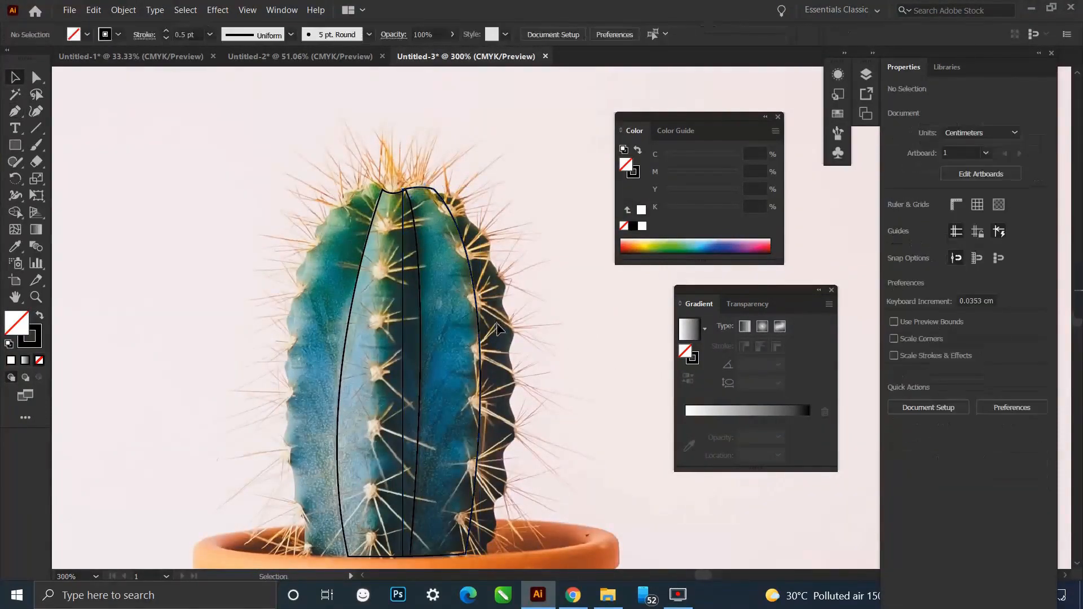
Trace the cactus's dark right-hand rib as a closed path, following its wavy outer edge down to the pot.
key(p)
click(434, 193)
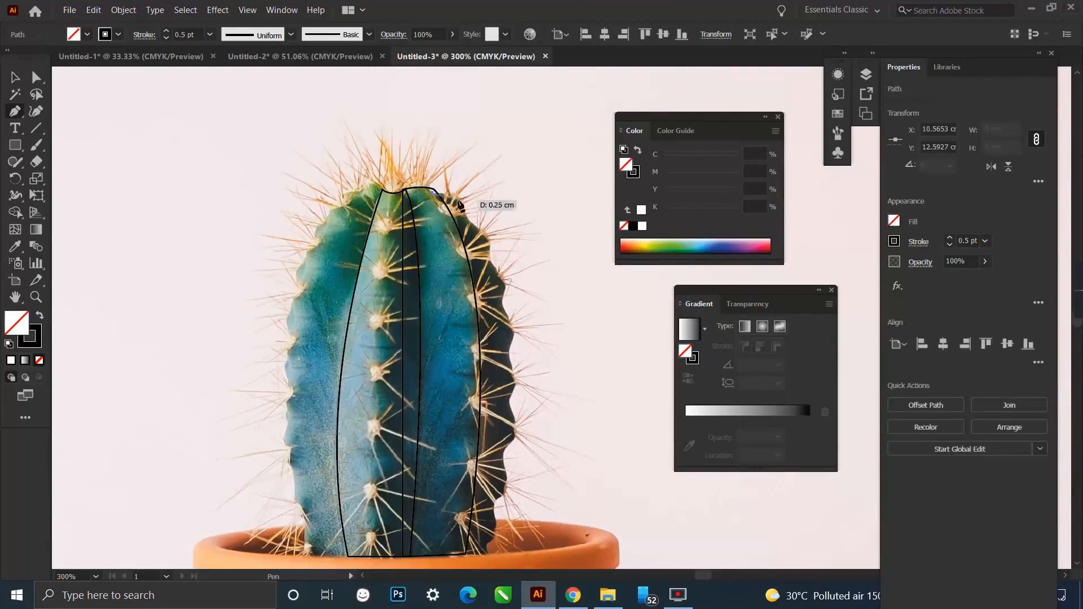
drag(464, 215, 521, 432)
click(509, 350)
drag(503, 450, 497, 455)
drag(509, 483, 508, 486)
drag(495, 522, 505, 546)
drag(522, 441, 528, 380)
click(501, 462)
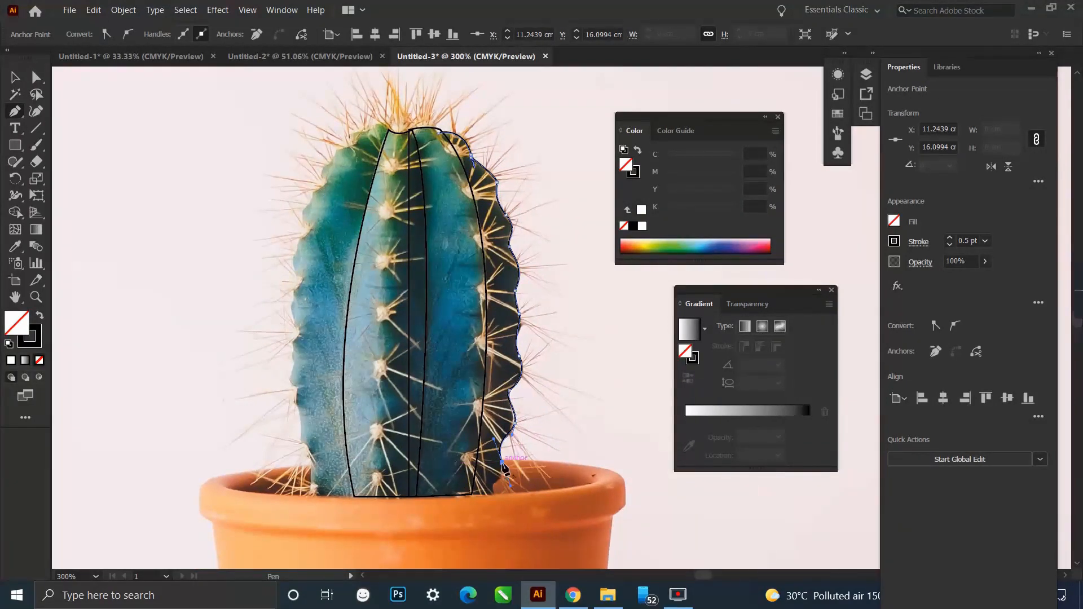
drag(498, 481, 496, 485)
drag(494, 492, 497, 496)
click(493, 492)
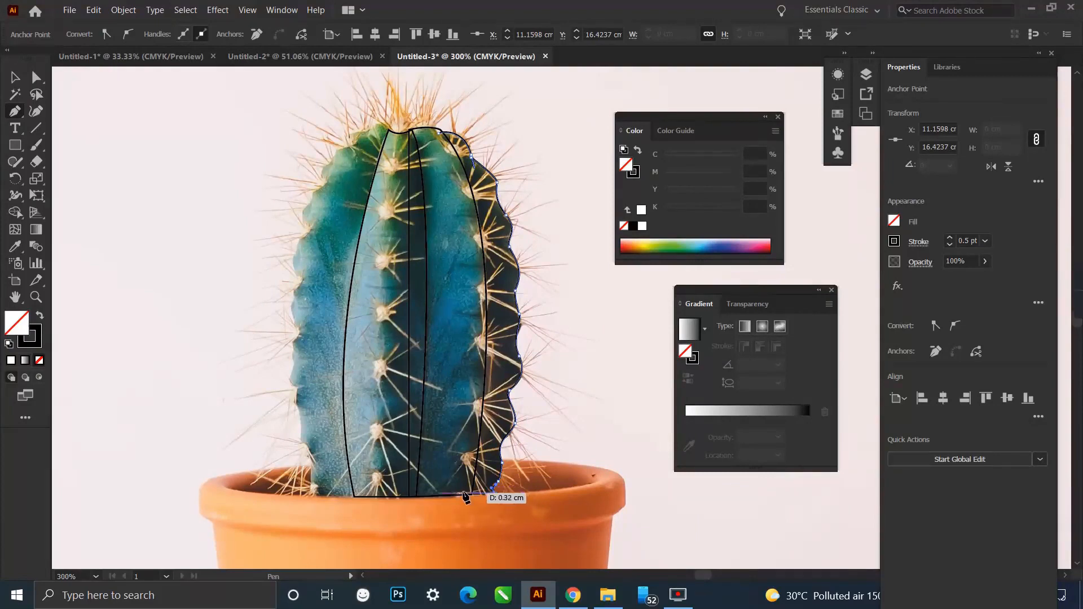
click(463, 493)
click(439, 132)
ctrl+click(549, 302)
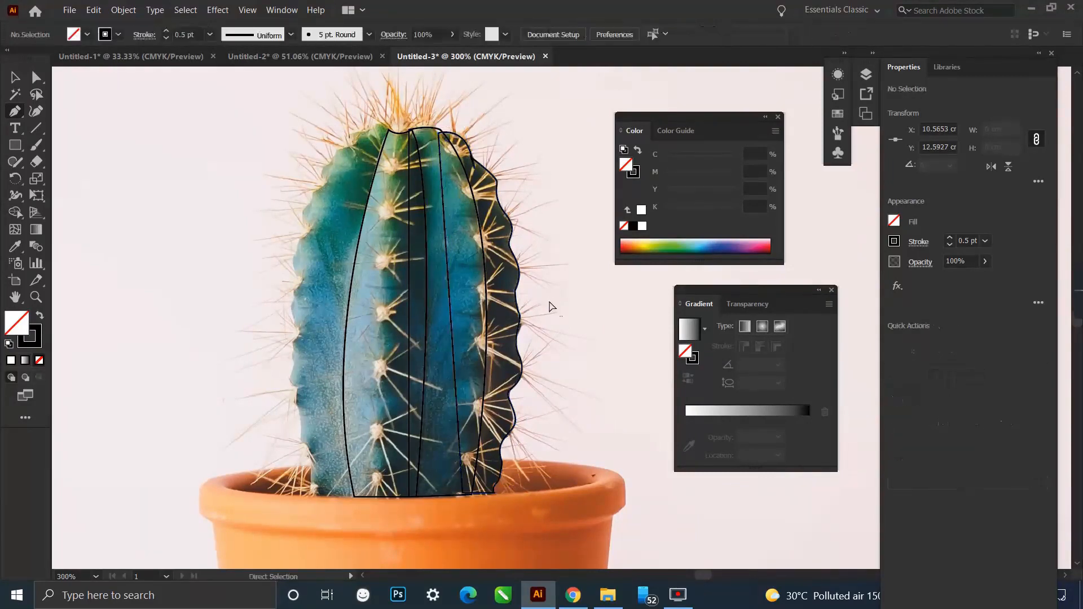
Trace the cactus's left section as a closed path, following its wavy outer edge and overlapping the central rib.
drag(445, 262, 548, 274)
click(494, 150)
drag(480, 133, 453, 161)
drag(413, 204, 394, 262)
drag(411, 301, 412, 302)
drag(394, 306, 392, 358)
drag(398, 372, 406, 458)
drag(414, 484, 415, 501)
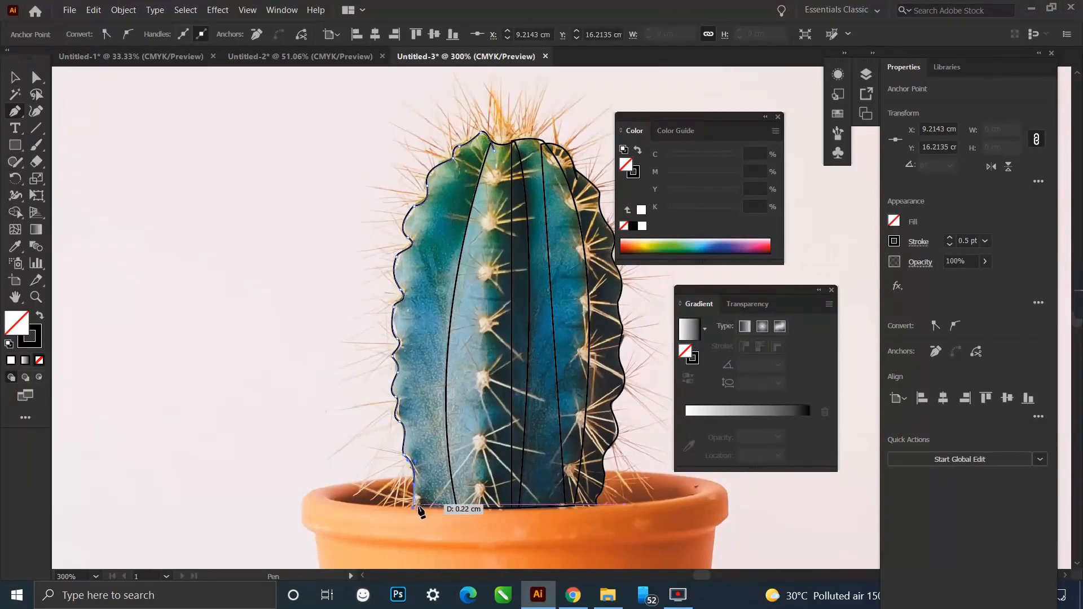
click(413, 508)
click(468, 503)
click(494, 151)
ctrl+click(502, 288)
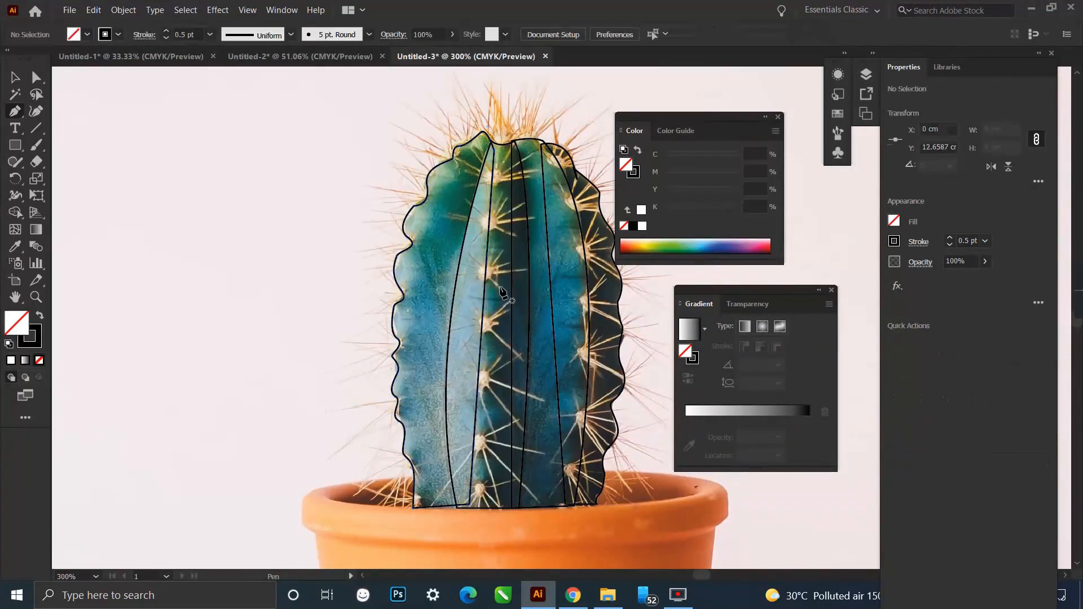
Trace the pot's inner opening around the cactus base as a closed, elongated oval path.
scroll(500, 290, down, 2)
scroll(526, 392, up, 2)
scroll(279, 376, down, 1)
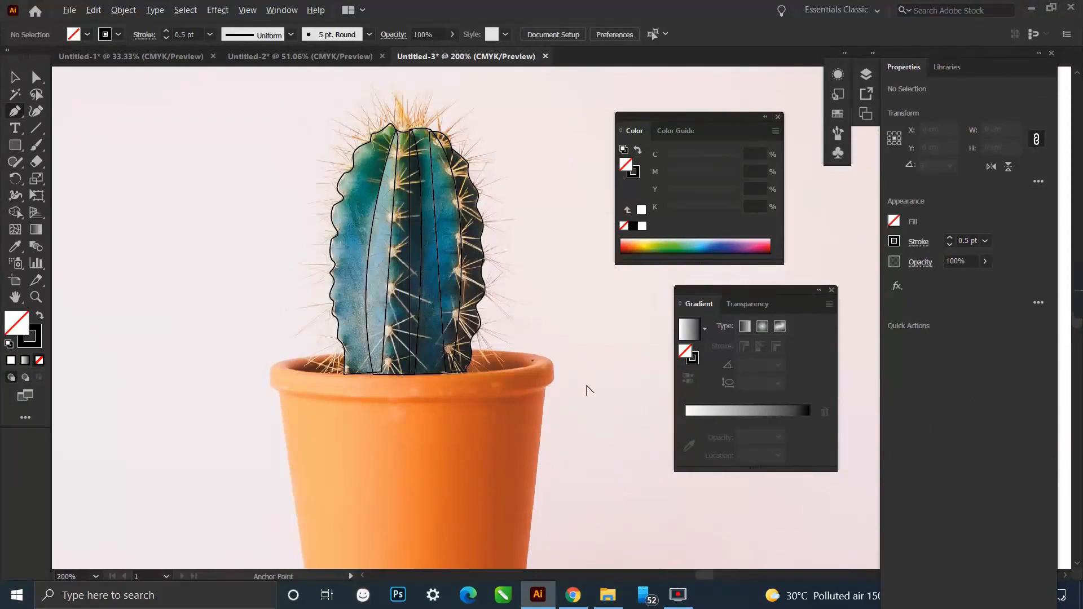
scroll(305, 370, up, 1)
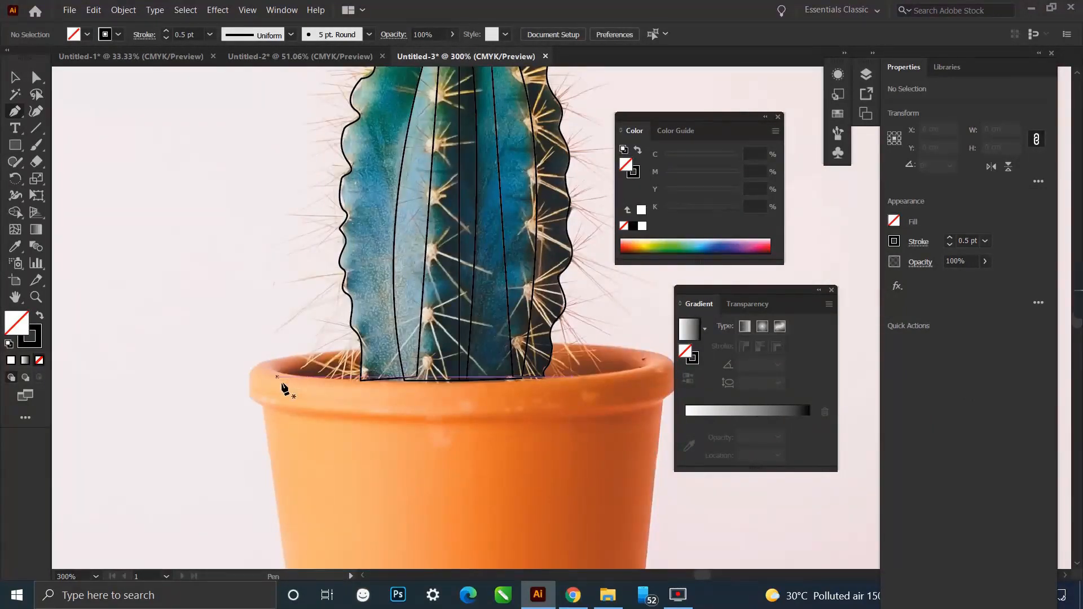
click(273, 369)
drag(640, 369, 707, 343)
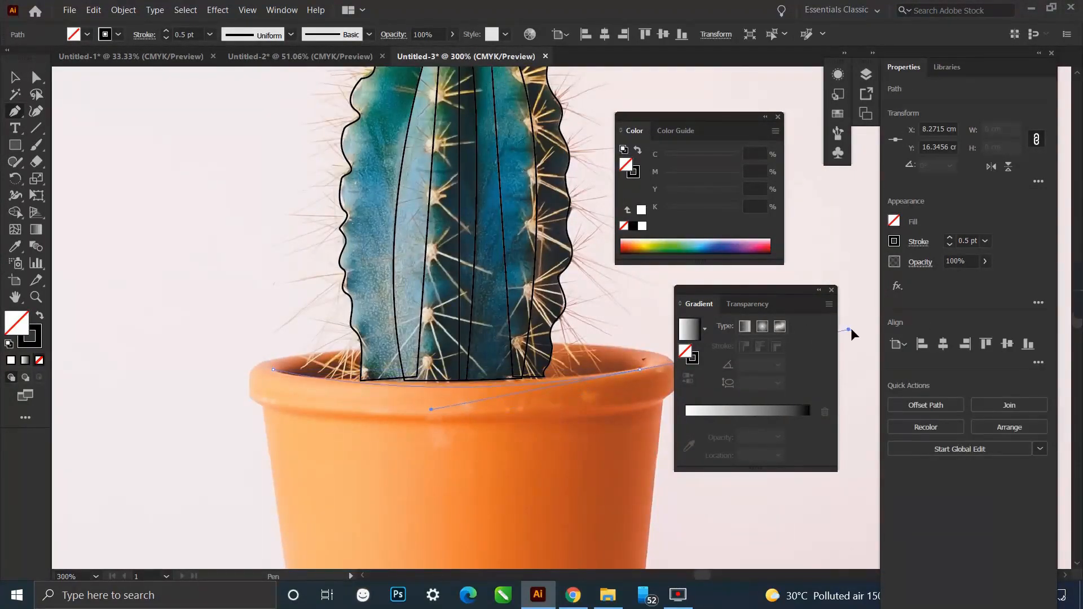
drag(892, 334, 893, 340)
click(640, 369)
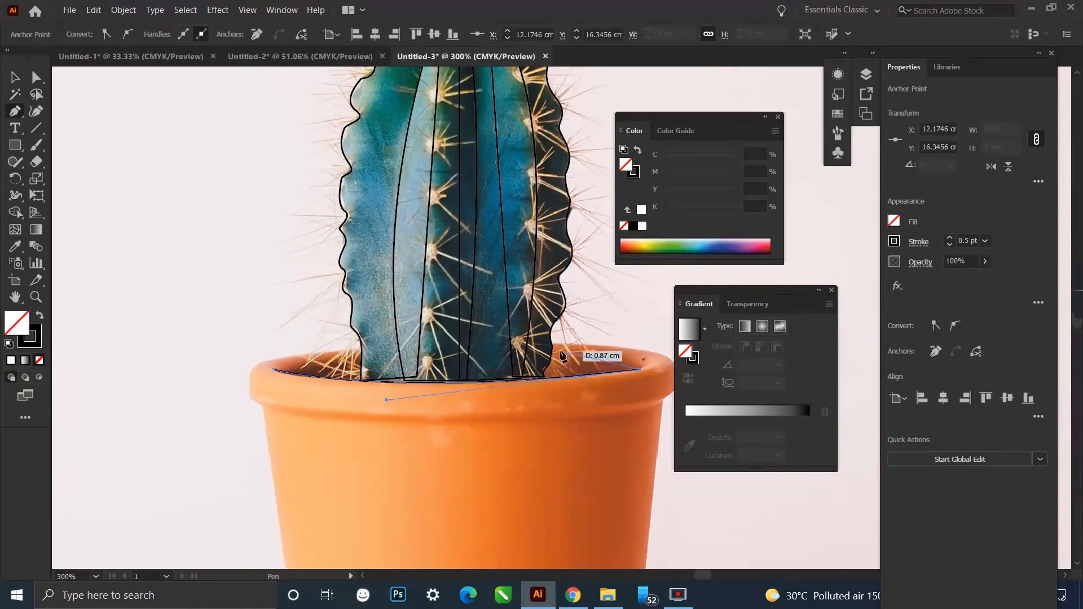
drag(616, 352, 584, 357)
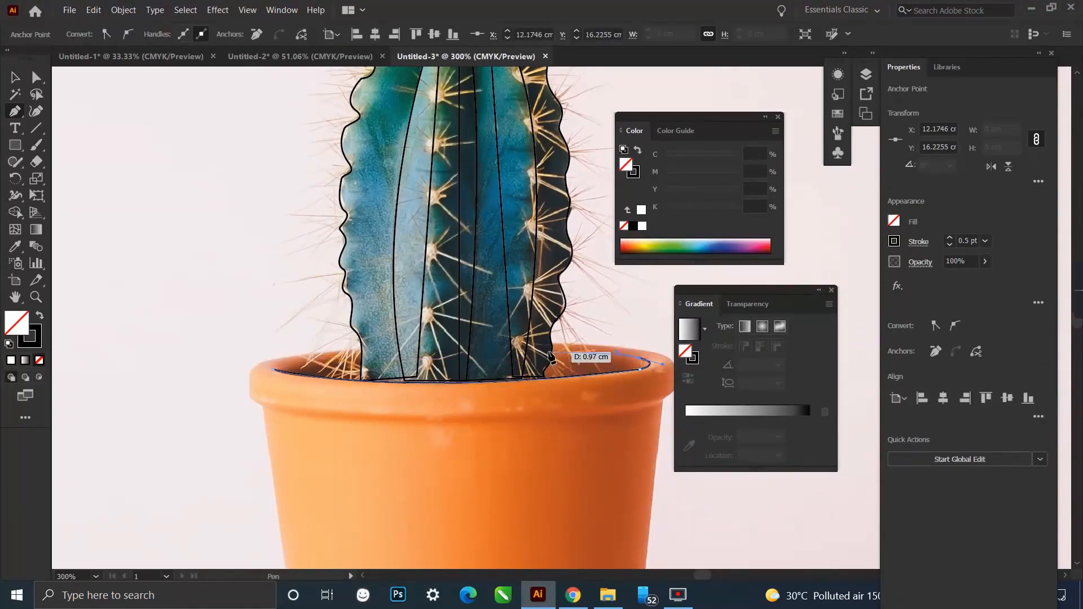
drag(273, 368, 272, 372)
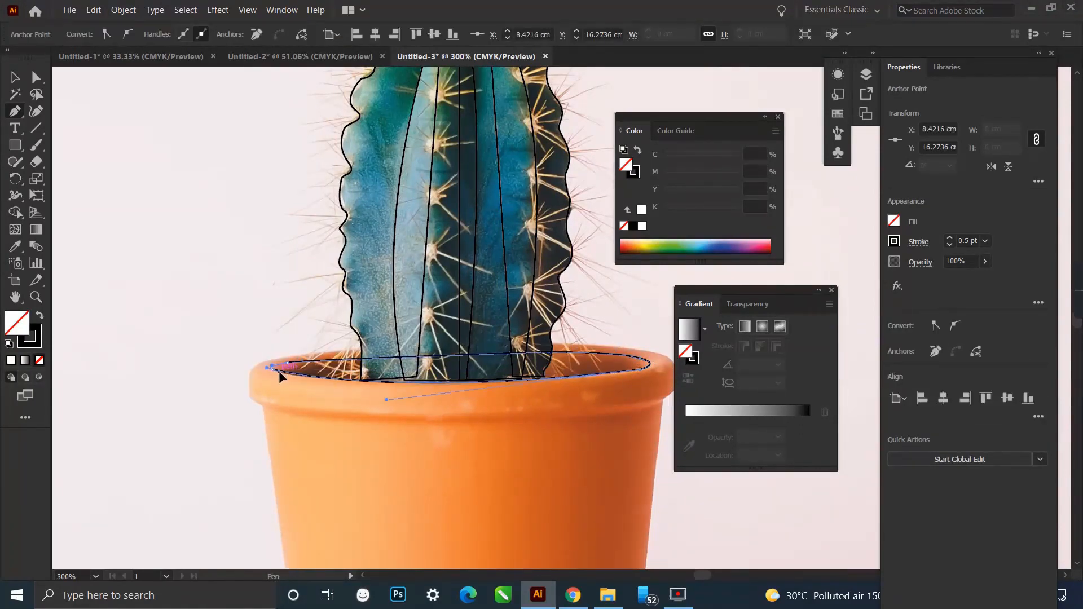
ctrl+click(506, 395)
Trace the outer contour of the pot's rim as a closed path around the opening.
click(251, 373)
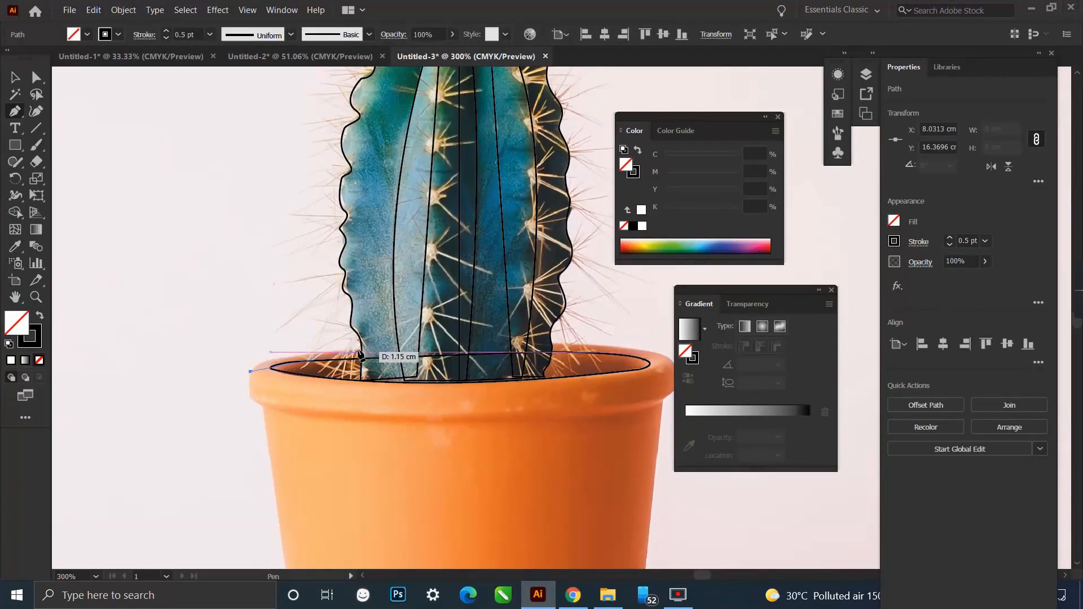
drag(362, 350, 473, 346)
drag(673, 361, 575, 400)
drag(330, 405, 198, 396)
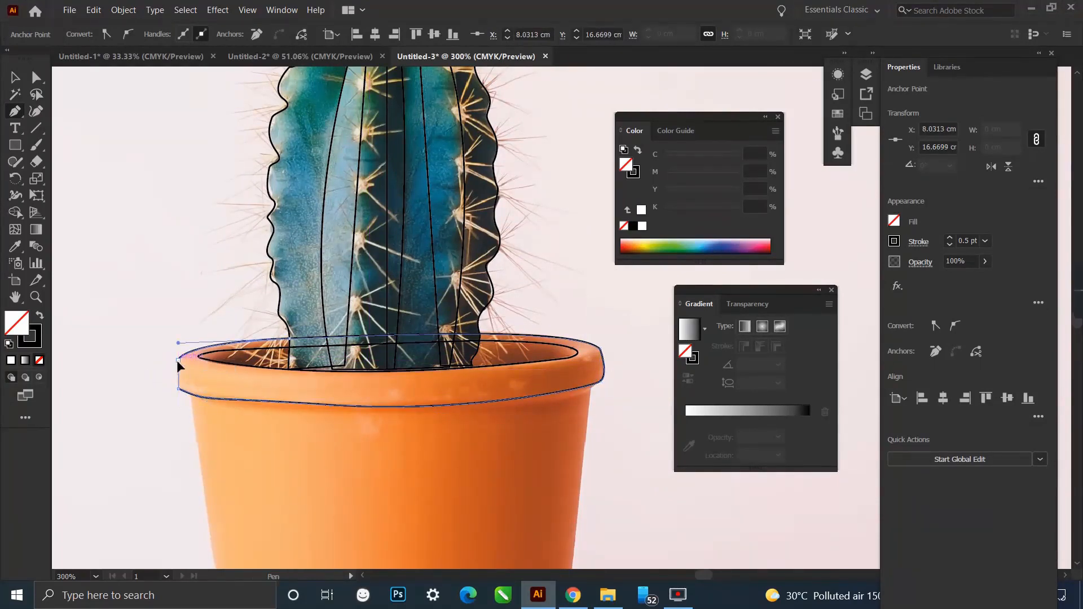
Close the rim's outline at the left end and deselect the finished path.
click(178, 360)
scroll(654, 427, down, 1)
ctrl+click(652, 422)
Trace the pot body's straight left side and its curved base, starting just inside the rim outline.
scroll(606, 367, down, 3)
scroll(583, 489, up, 2)
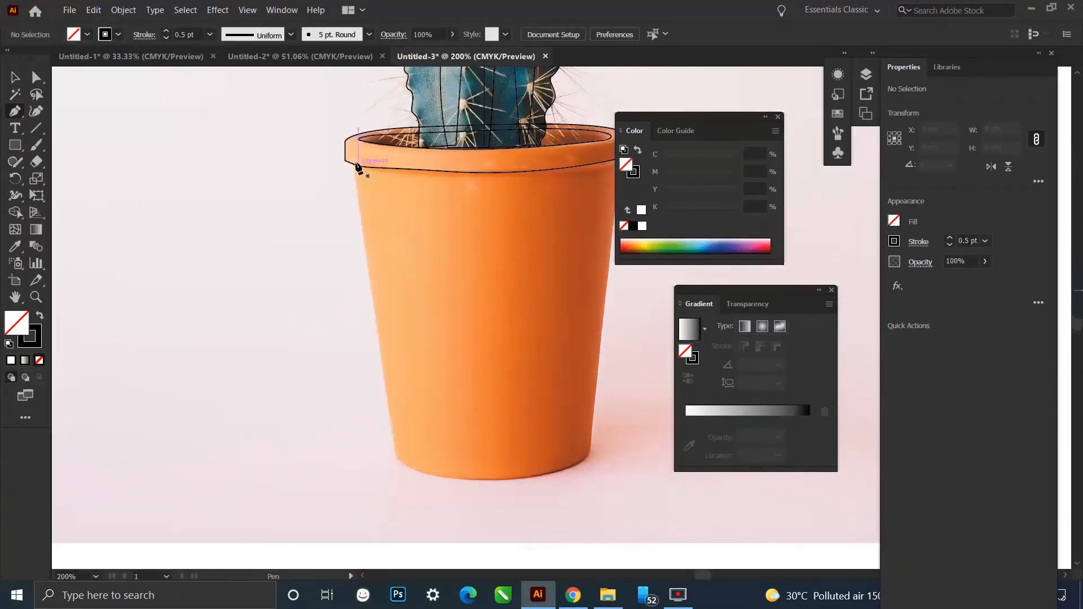
click(351, 158)
click(395, 459)
drag(586, 453, 721, 394)
key(ctrl+z)
key(ctrl+z)
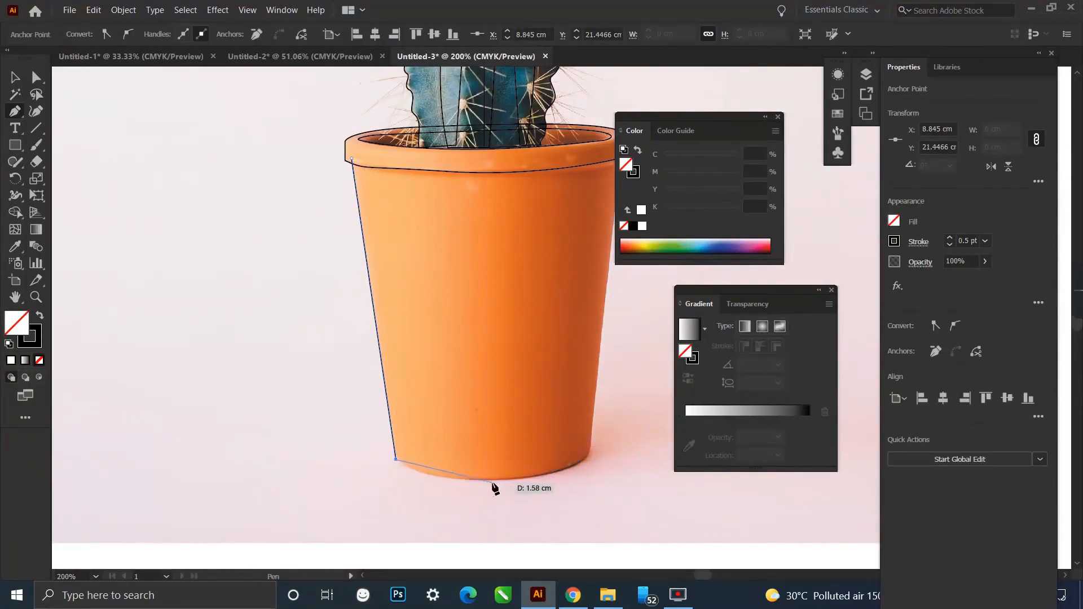
drag(510, 480, 656, 391)
key(ctrl+z)
key(ctrl+z)
scroll(584, 473, up, 2)
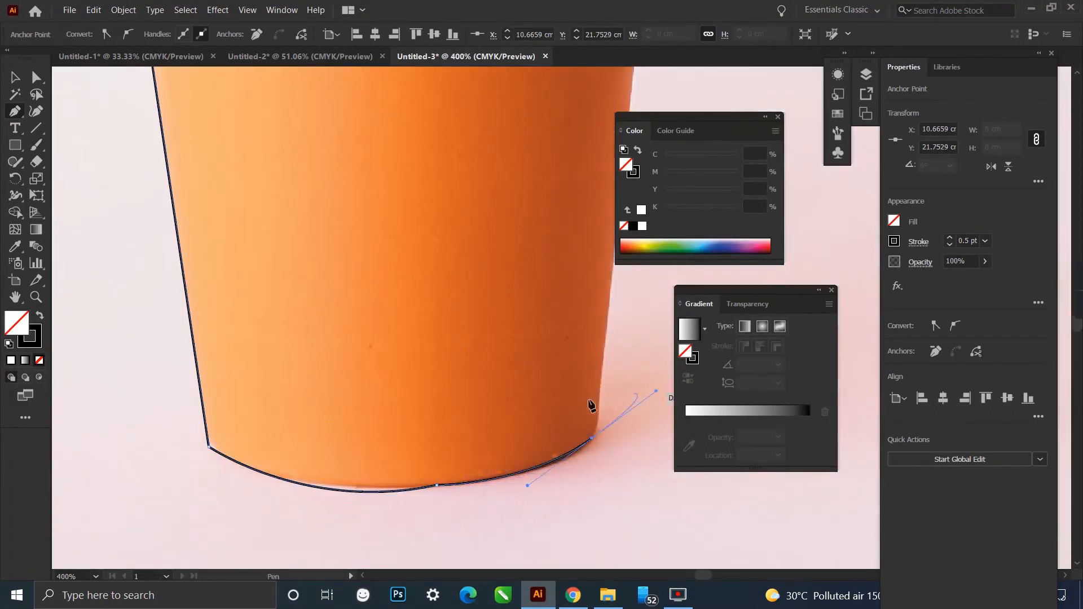
Continue the pot body's outline up its right side to the rim and close it at the starting point.
scroll(506, 462, down, 2)
scroll(598, 208, up, 1)
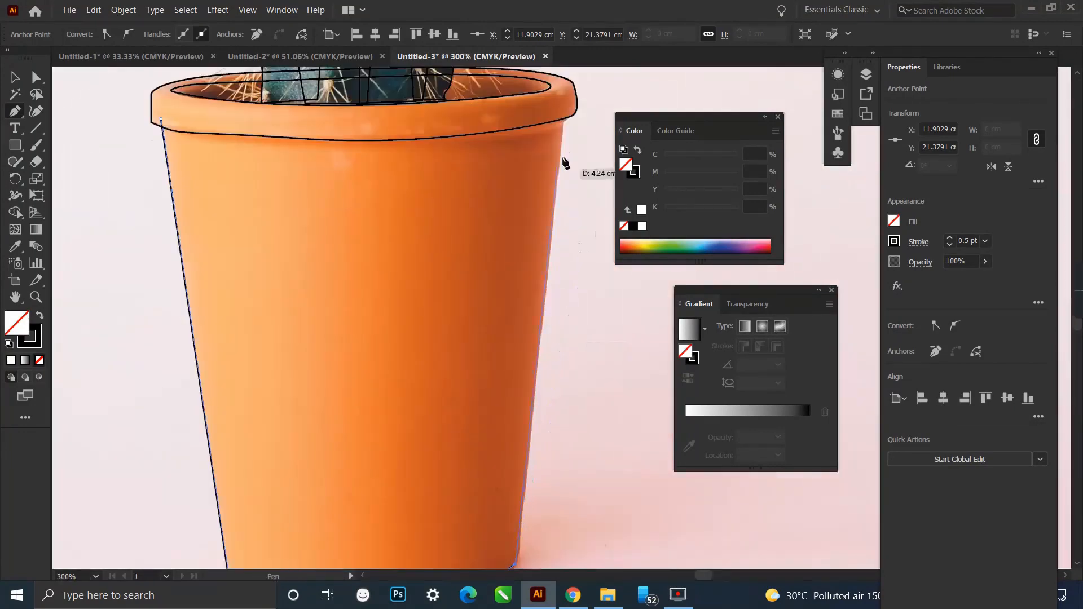
click(567, 113)
click(161, 119)
Refine the curve of the pot body's base by adjusting its anchor points and handles to match the photo, and deselect the path.
scroll(460, 242, down, 2)
scroll(389, 316, up, 1)
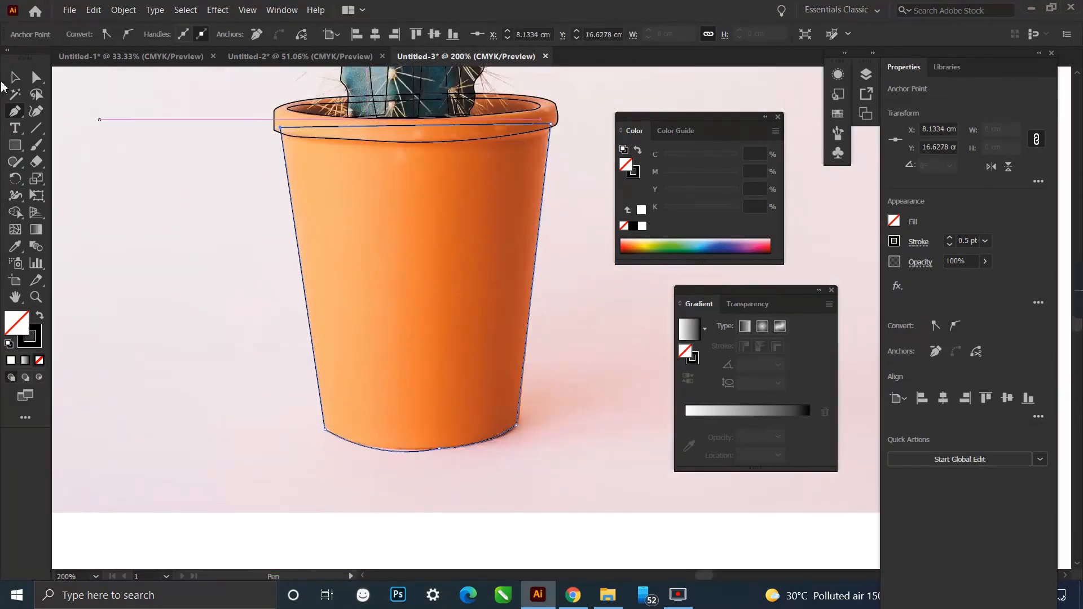
key(v)
click(37, 78)
scroll(437, 493, up, 2)
click(447, 404)
drag(317, 432, 303, 417)
drag(602, 357, 605, 362)
scroll(533, 405, down, 5)
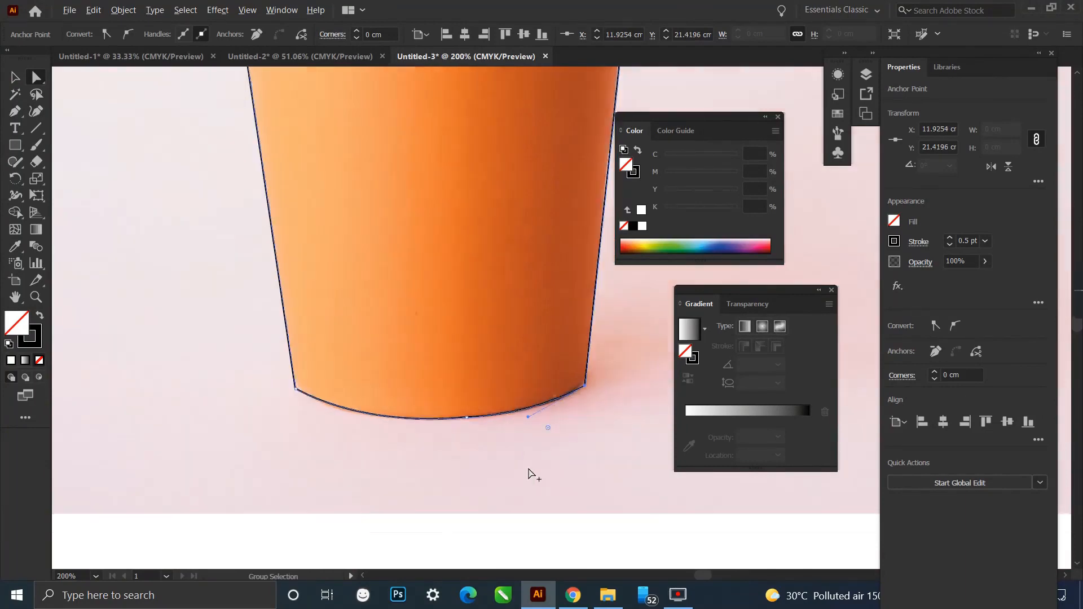
scroll(474, 307, up, 1)
key(v)
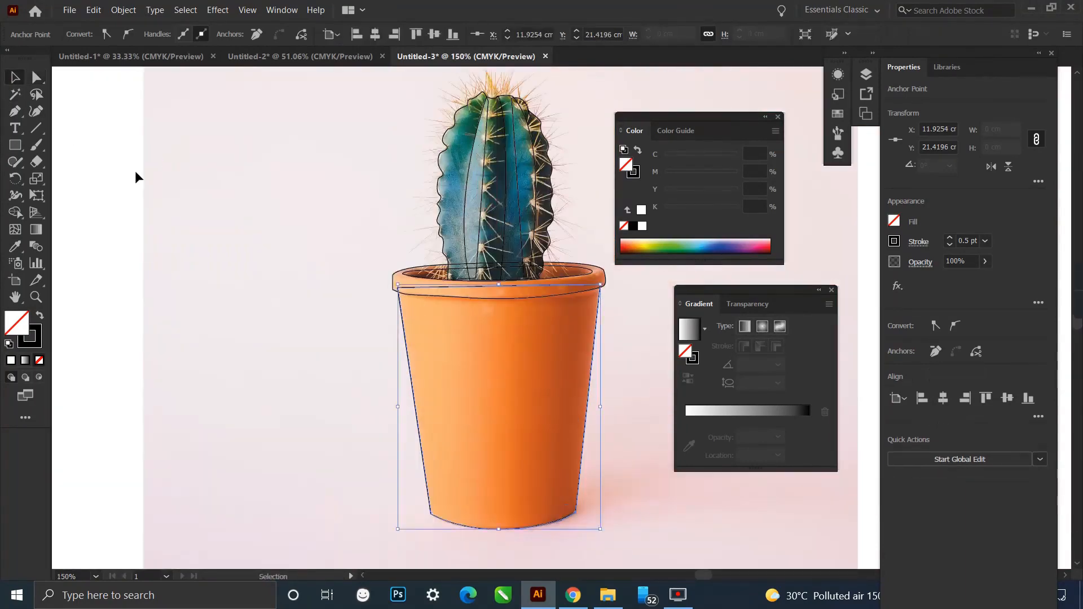
click(136, 170)
Unlock all locked objects in the document.
scroll(437, 220, down, 1)
scroll(479, 147, up, 3)
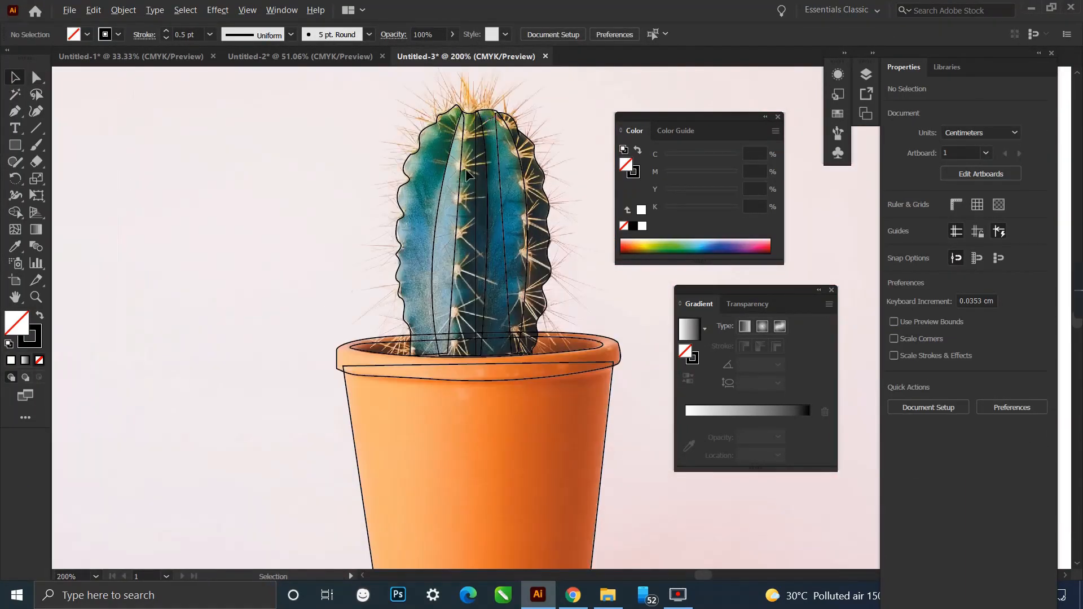
scroll(448, 240, down, 2)
scroll(449, 241, down, 1)
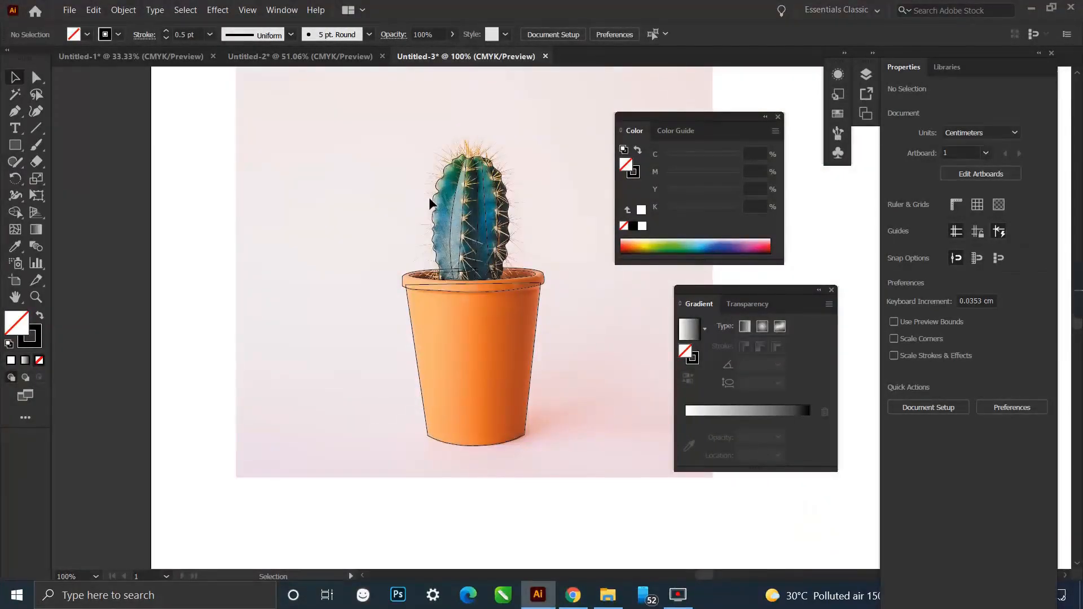
click(121, 9)
click(154, 111)
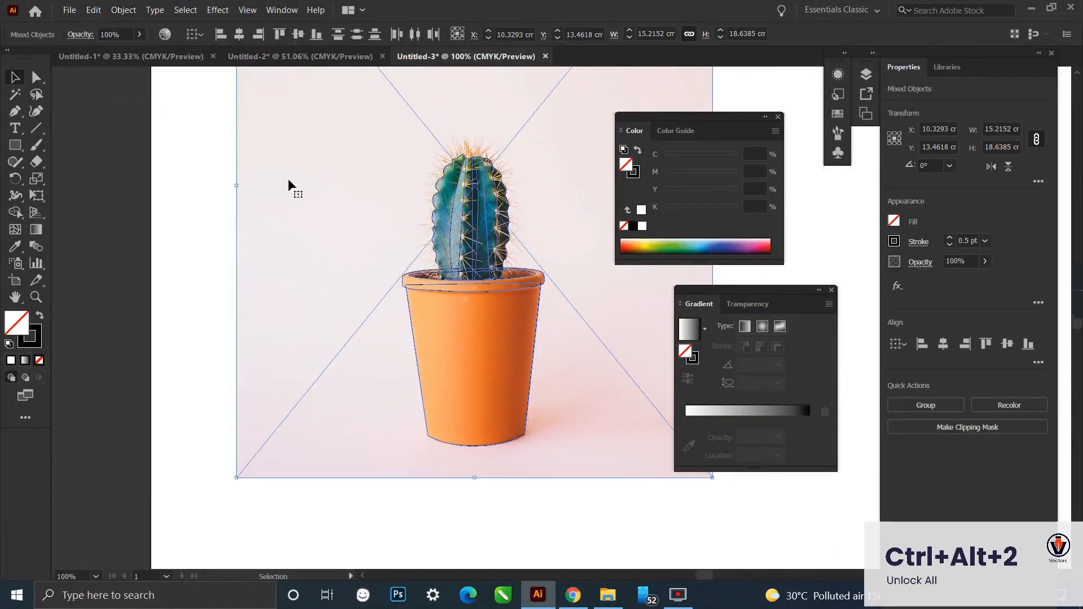
Try moving all traced outlines to the right, beside the photographed plant.
drag(314, 160, 437, 265)
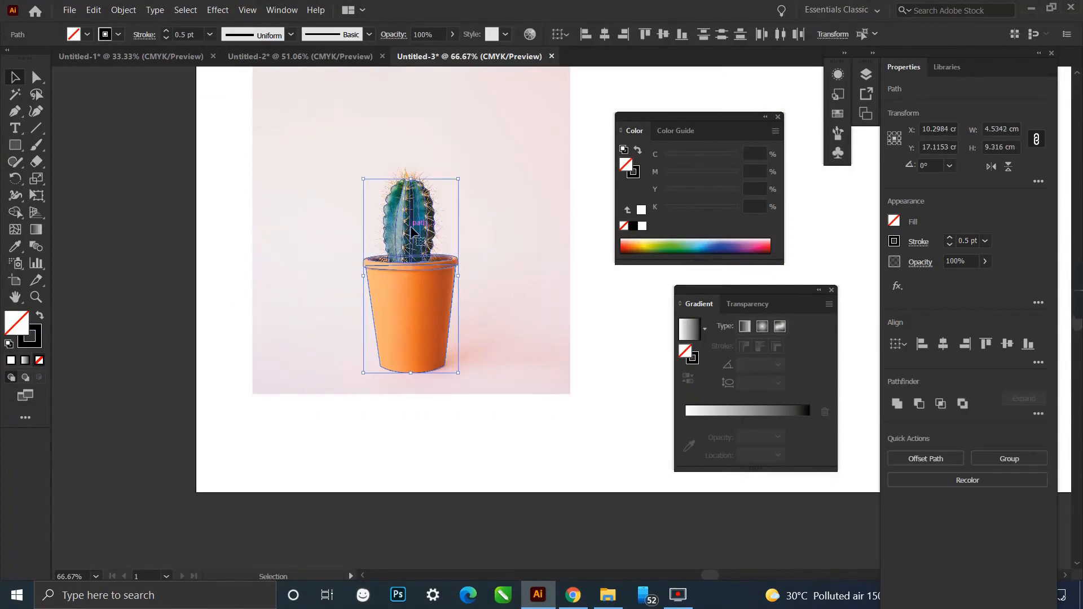
drag(412, 226, 520, 225)
click(568, 265)
scroll(543, 231, up, 2)
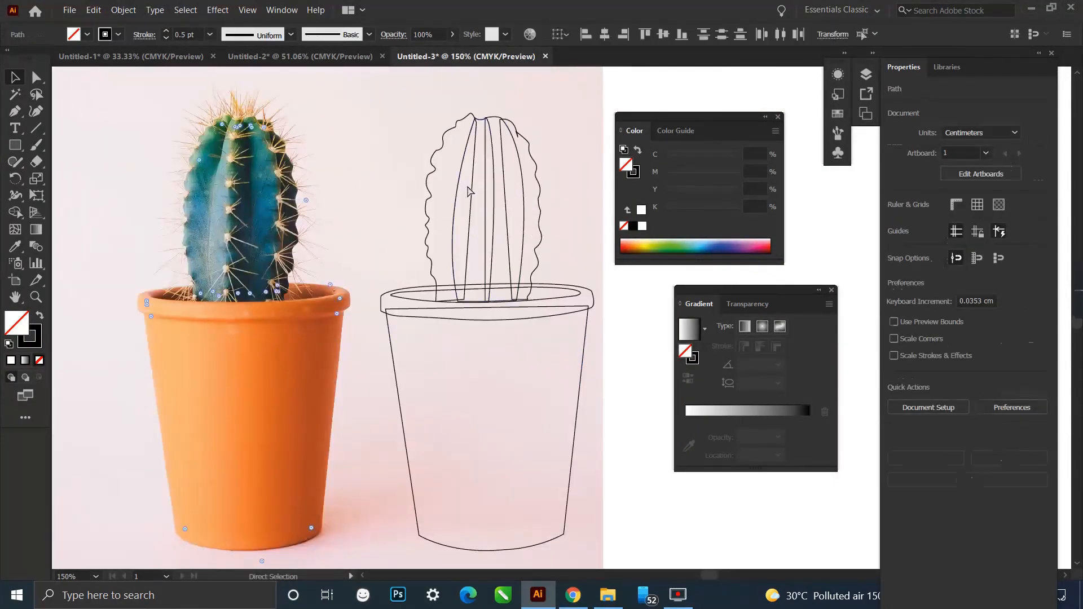
key(ctrl+z)
key(ctrl+z)
Lock the photo and fill the cactus's left section with a dark green sampled from it.
key(ctrl+2)
click(232, 178)
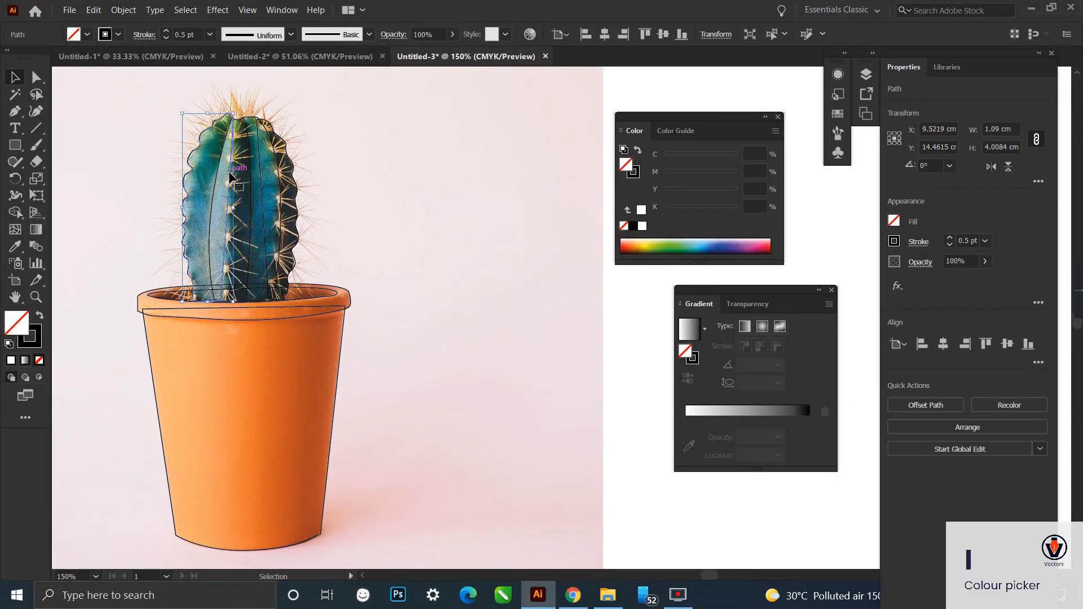
key(i)
click(207, 165)
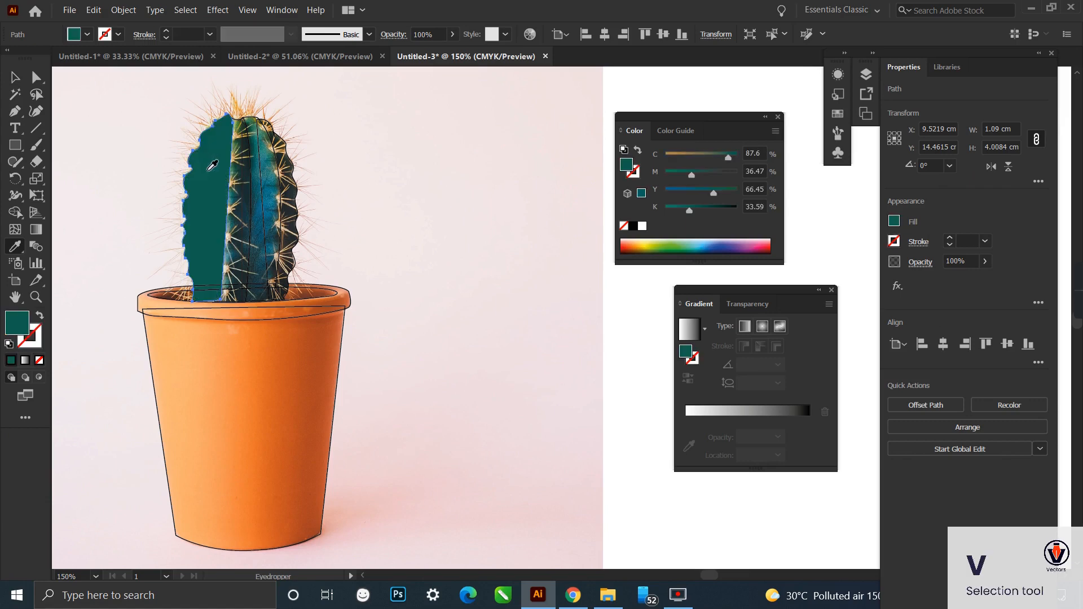
click(344, 162)
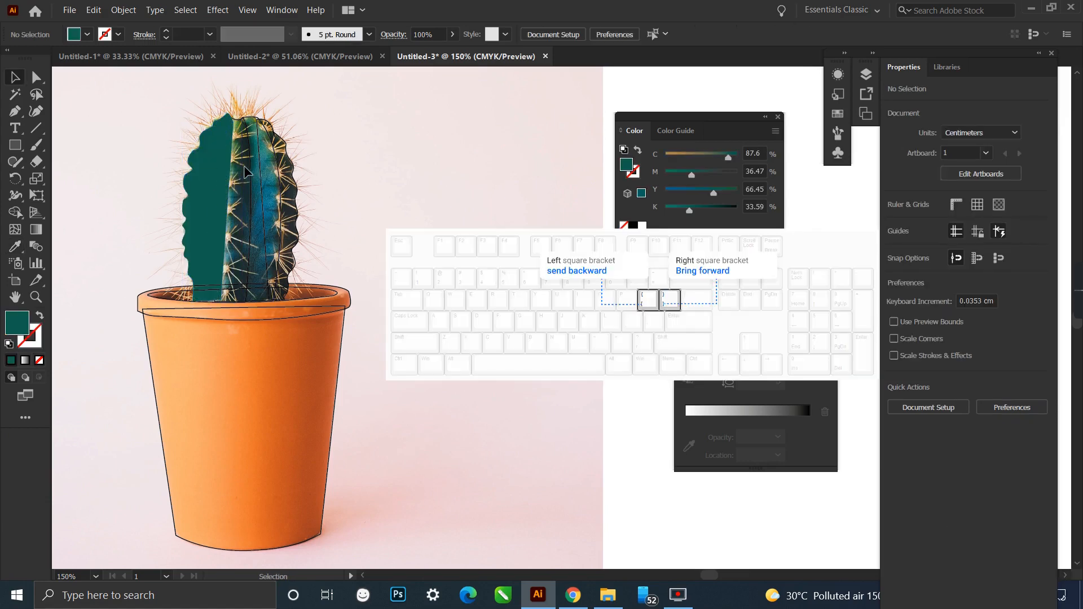
Fill the cactus's central section with a muted grey-green sampled from the photo.
click(252, 168)
key(i)
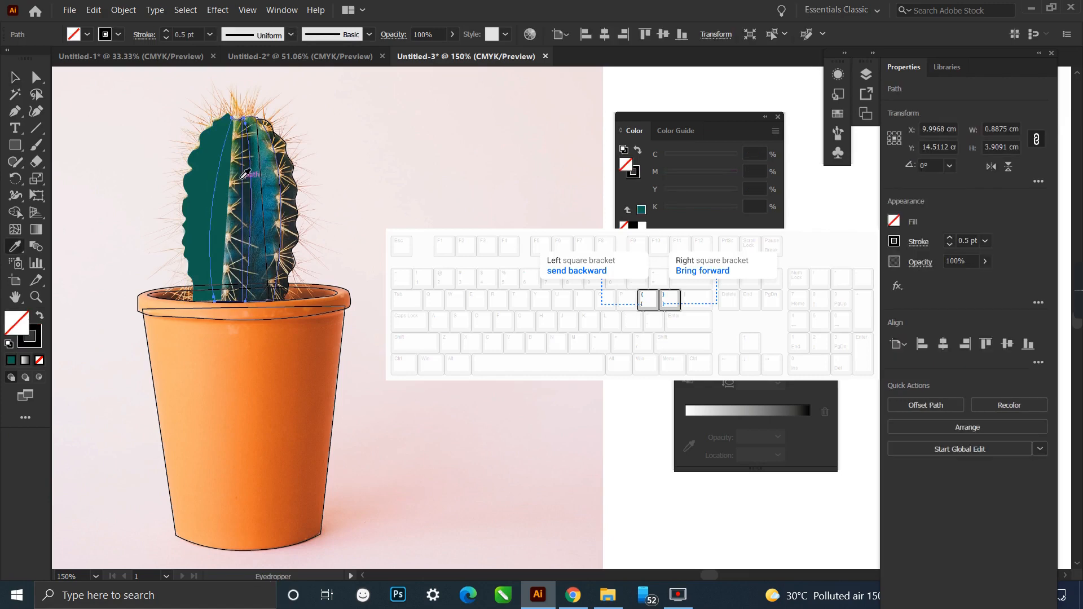
click(236, 169)
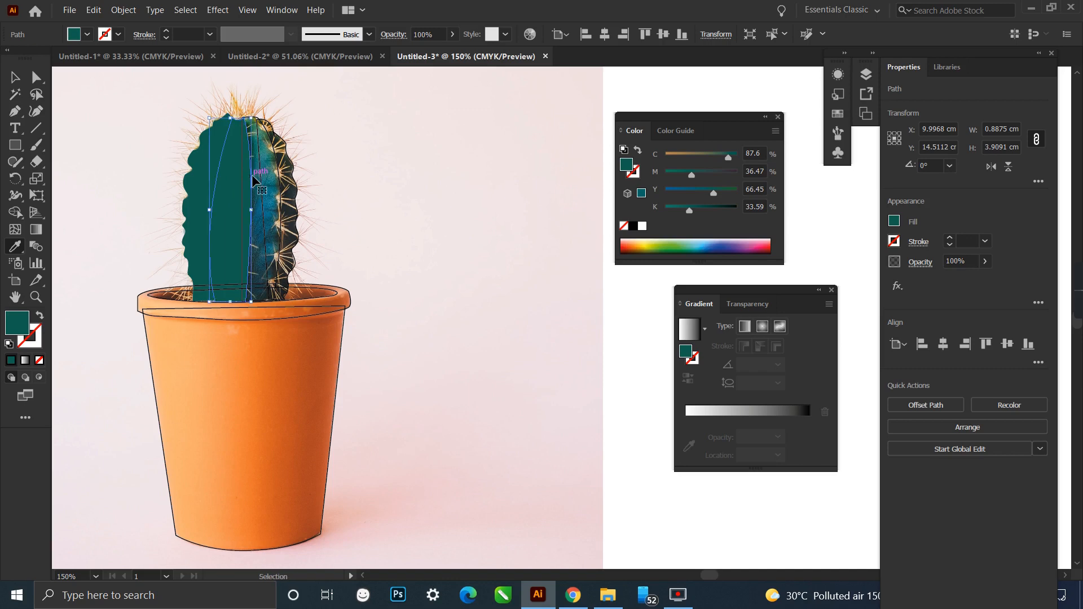
click(259, 171)
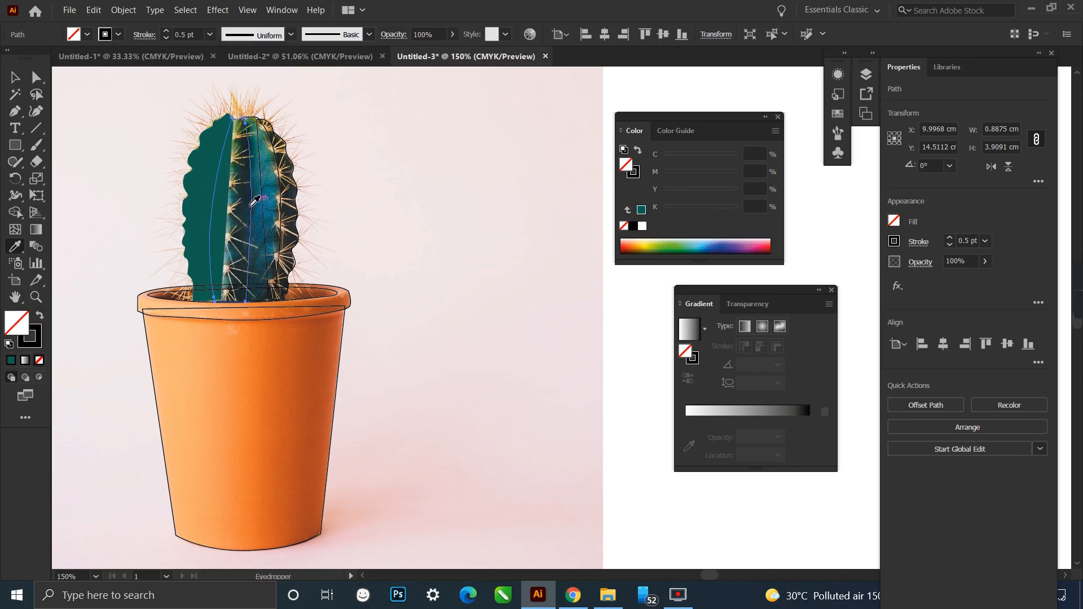
click(234, 223)
key(v)
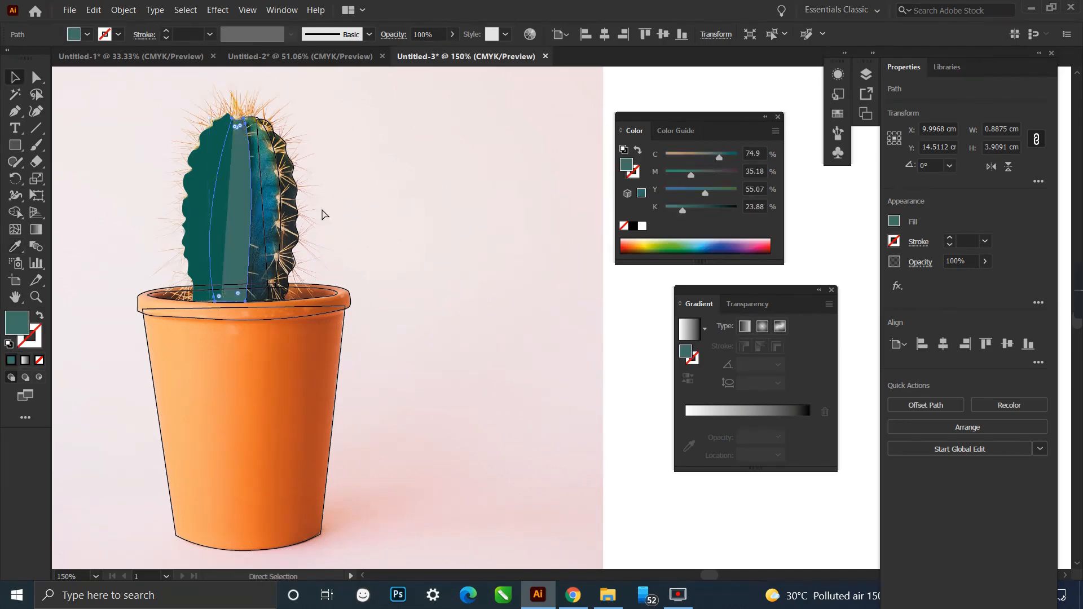
Fill the section right of the cactus's centre with a deep blue sampled from the photo.
click(263, 223)
key(i)
click(262, 221)
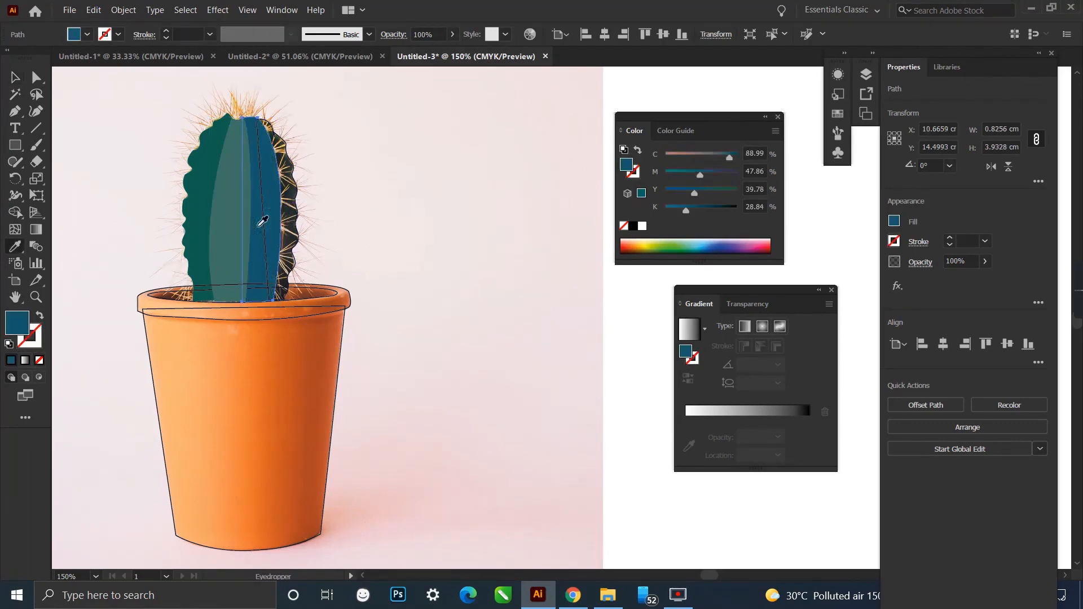
key(v)
Fill the cactus's outer right-hand rib with a near-black slate colour sampled from the photo.
click(264, 224)
key(i)
click(291, 190)
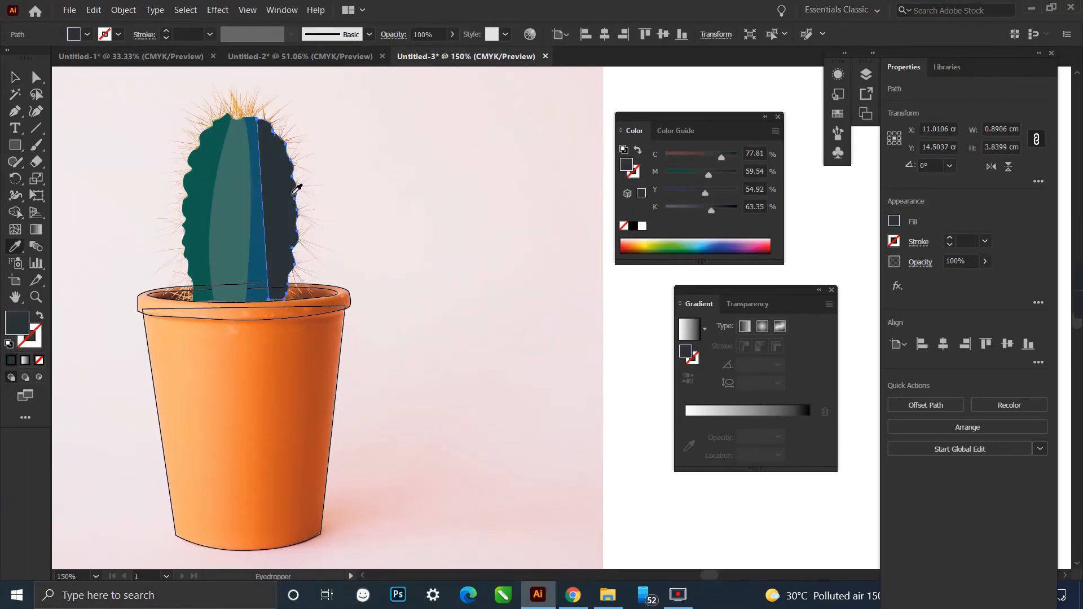
Bring the blue section forward so that it overlaps the dark right-hand rib.
key(v)
click(257, 222)
key(ctrl+])
Fill the pot's inner opening with a dark brown sampled from the soil area in the photo.
drag(311, 239, 392, 299)
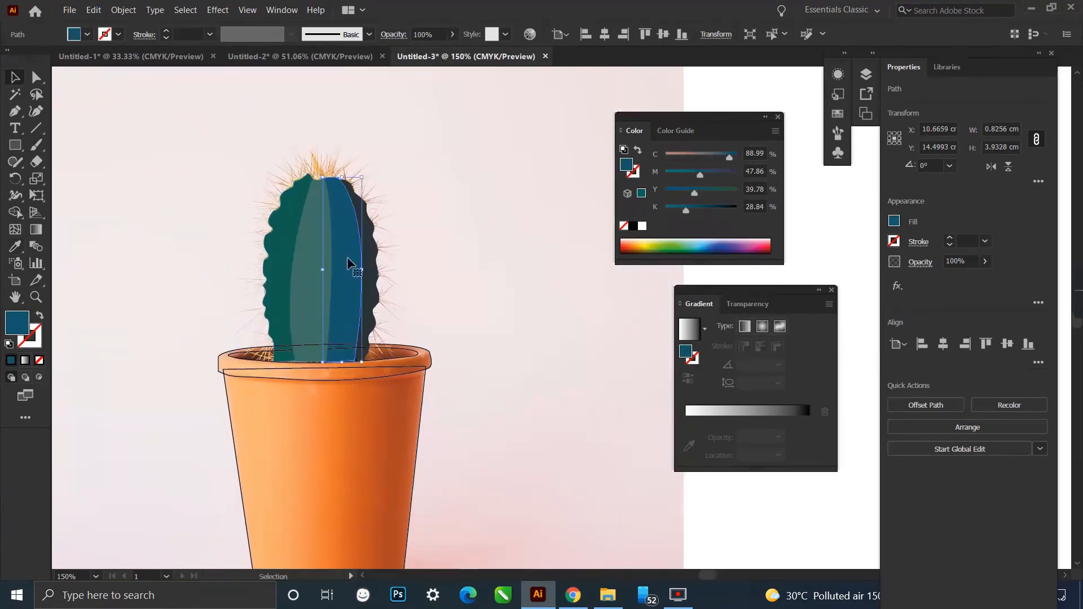
drag(415, 243, 454, 181)
scroll(452, 293, up, 1)
click(452, 294)
key(i)
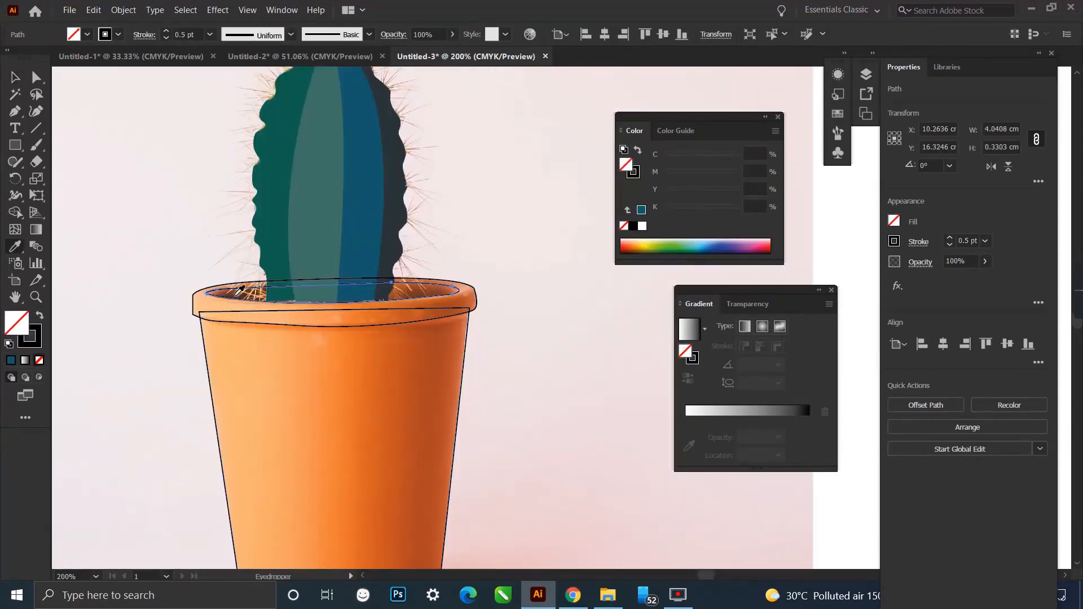
click(235, 295)
Fill the pot's rim with a light orange sampled from its left edge and send it behind the dark opening.
key(v)
click(193, 306)
key(i)
click(203, 303)
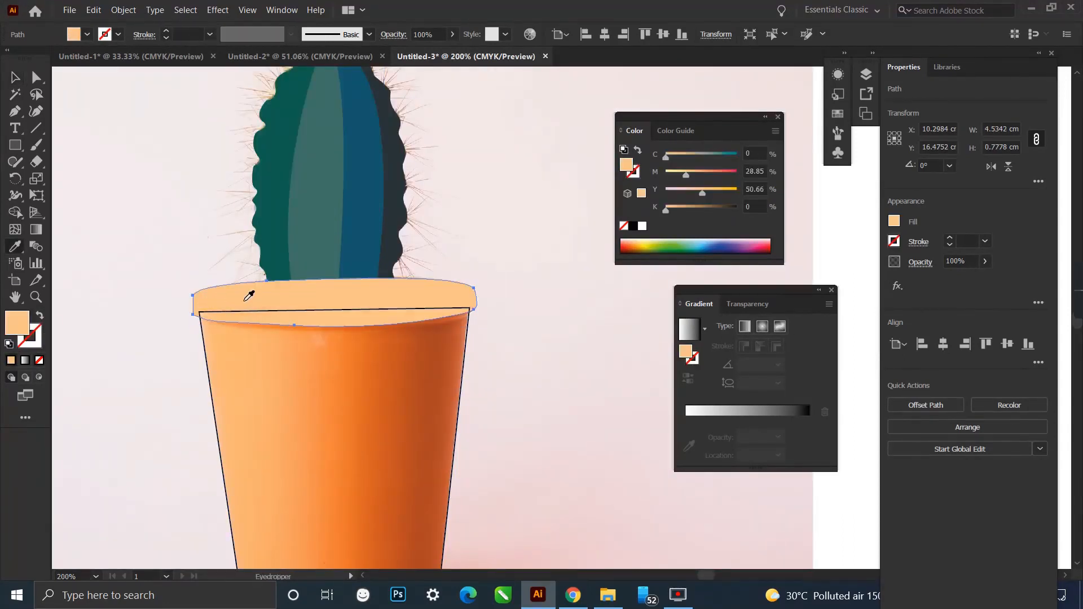
key(v)
key(ctrl+shift+[)
Fill the pot's body with an orange sampled from the photo and place it behind the rim.
click(207, 334)
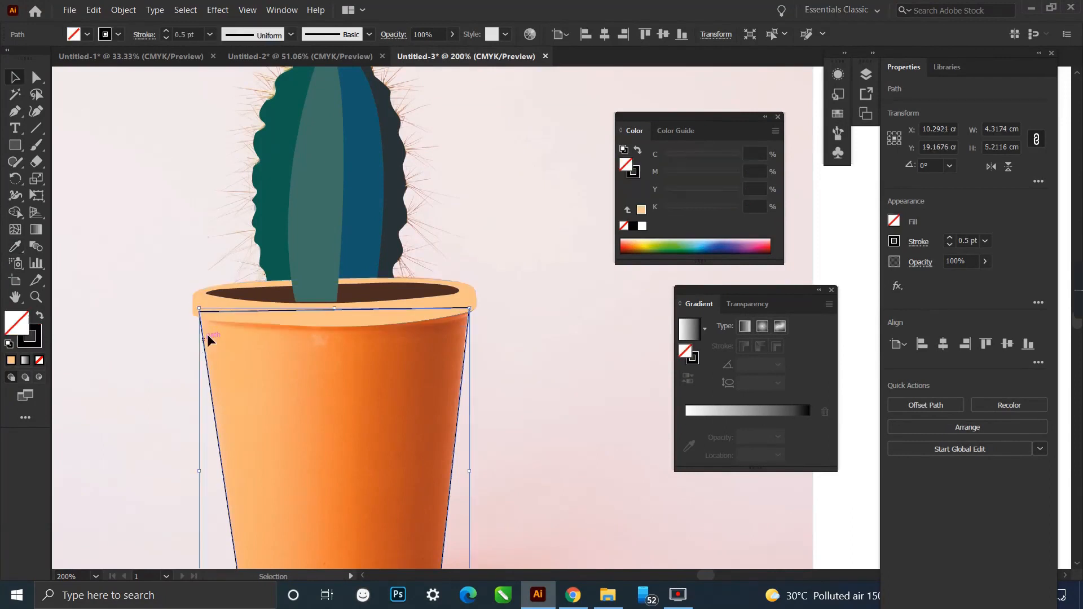
scroll(288, 252, down, 1)
scroll(304, 361, up, 1)
key(i)
click(303, 377)
scroll(350, 323, down, 1)
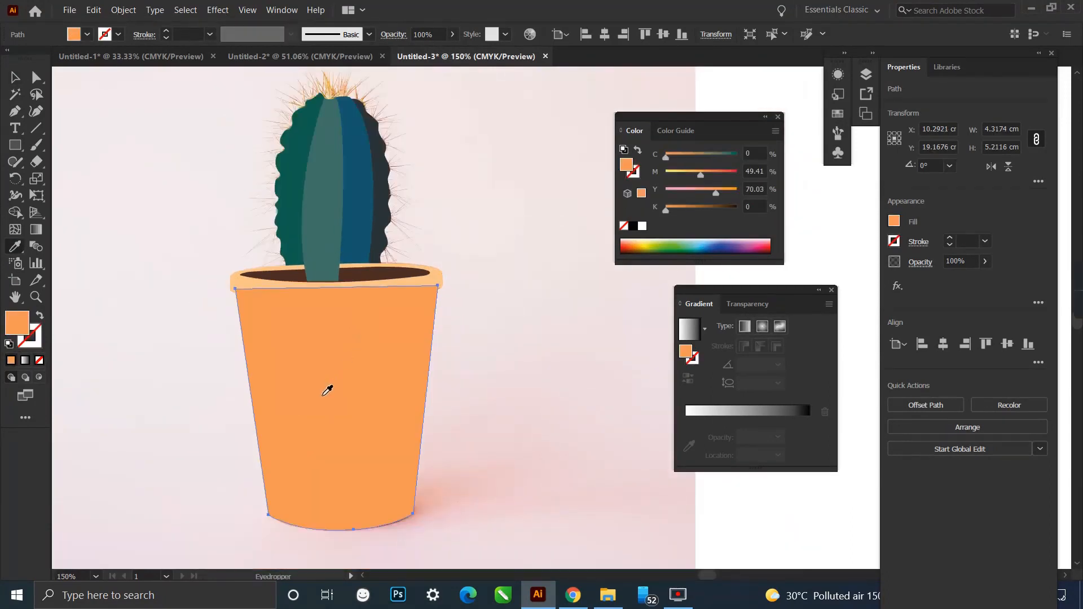
key(v)
click(466, 382)
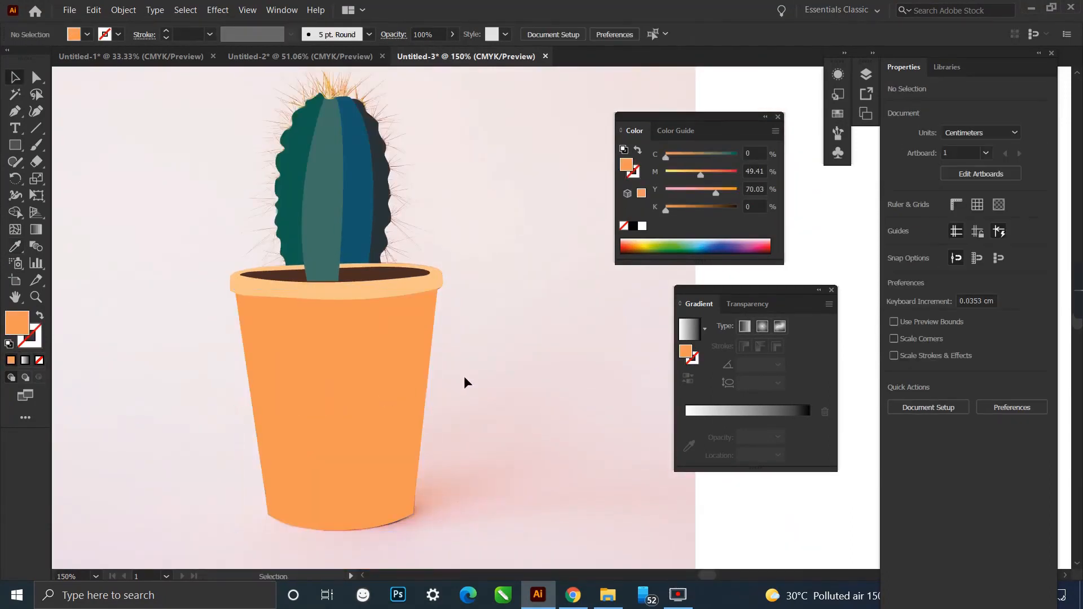
Arrange the cactus sections in front of the pot's dark opening and rim.
click(337, 273)
key(a)
click(290, 281)
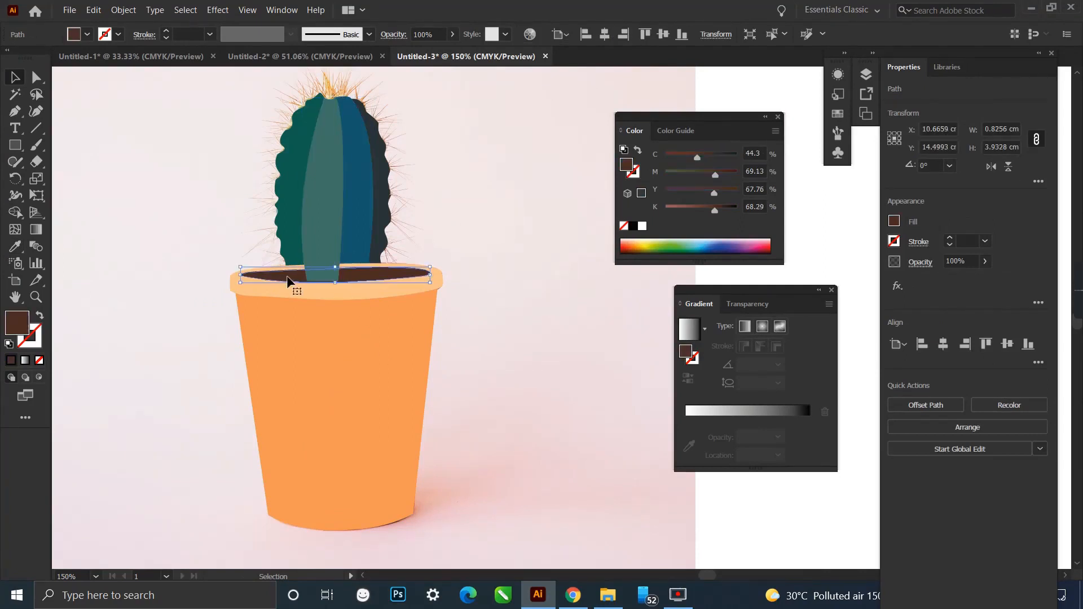
key(ctrl+[)
click(296, 250)
shift+click(360, 246)
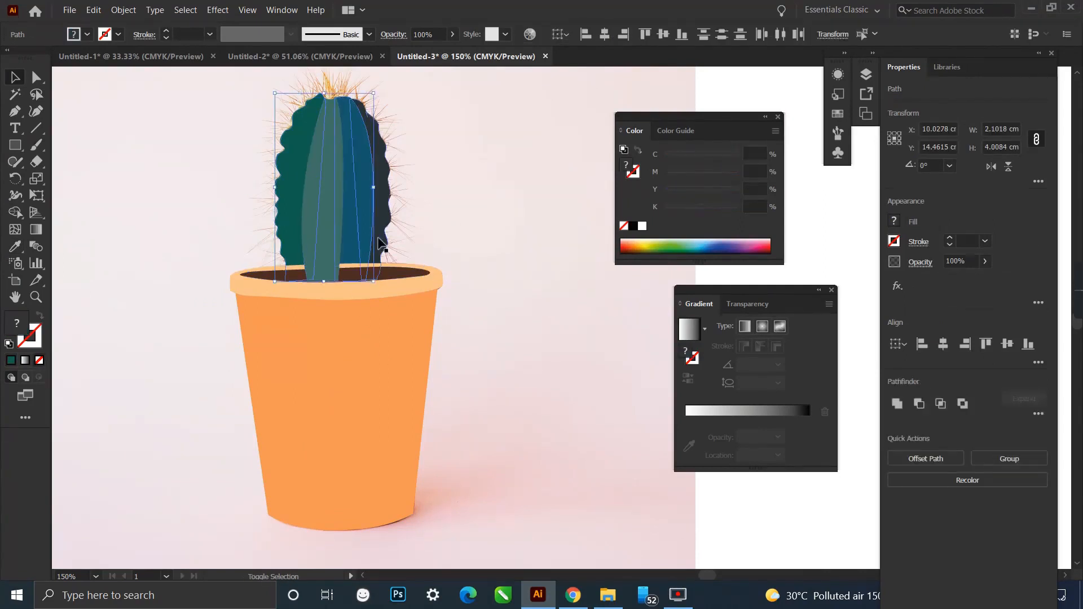
shift+click(382, 238)
key(ctrl+])
key(ctrl+])
click(496, 319)
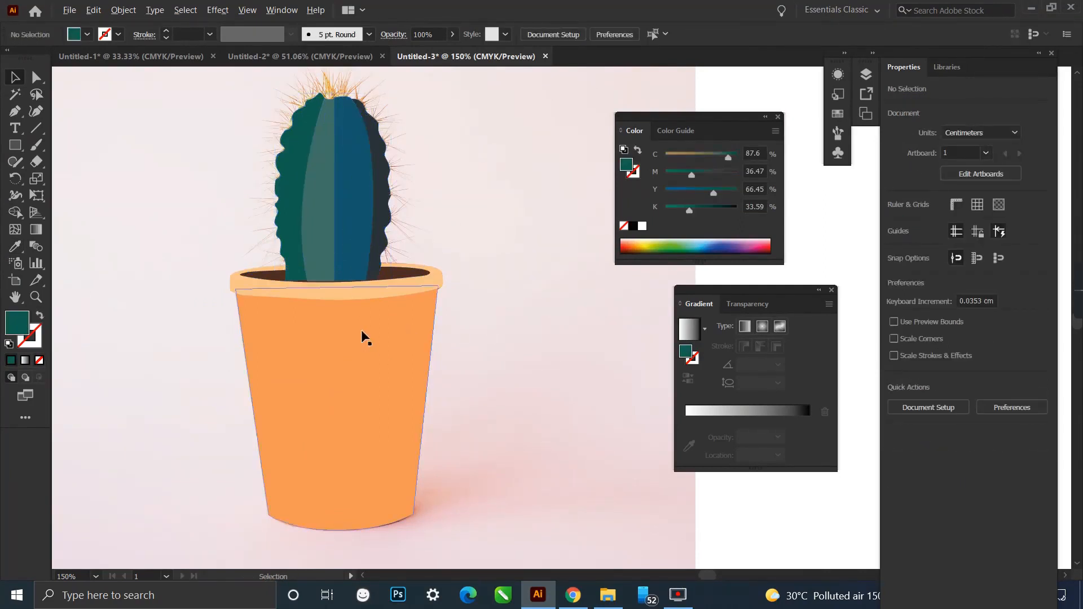
Move the whole filled illustration to the right, beside the photographed plant.
scroll(363, 336, down, 1)
key(v)
click(371, 365)
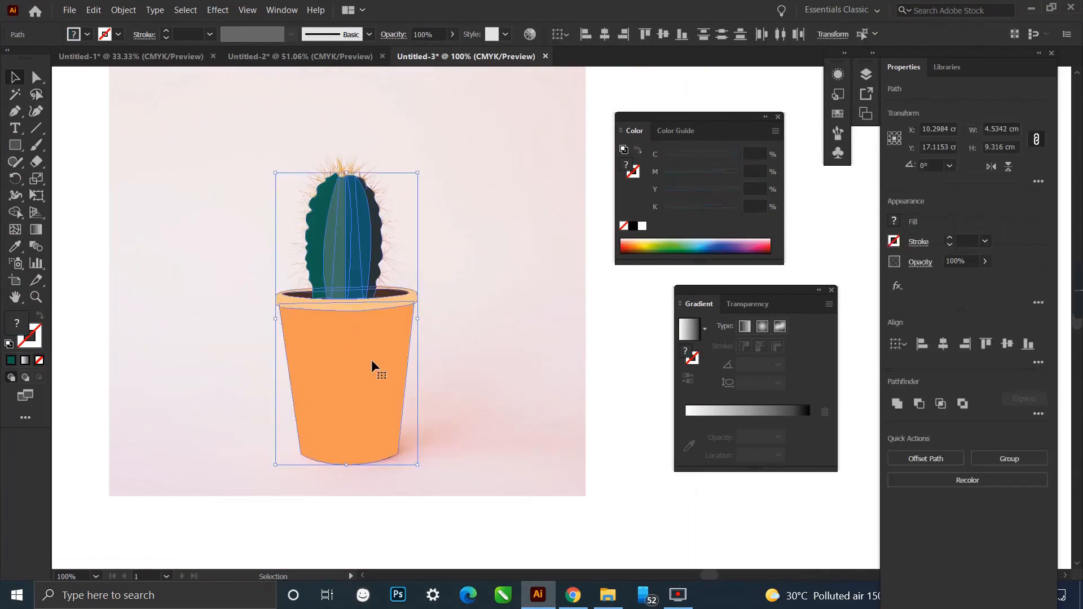
click(455, 341)
mouse_move(375, 355)
mouse_down()
mouse_move(525, 352)
mouse_move(523, 381)
mouse_up()
click(591, 372)
Select all parts of the illustration together and shift them slightly lower beside the photographed plant.
key(ctrl+z)
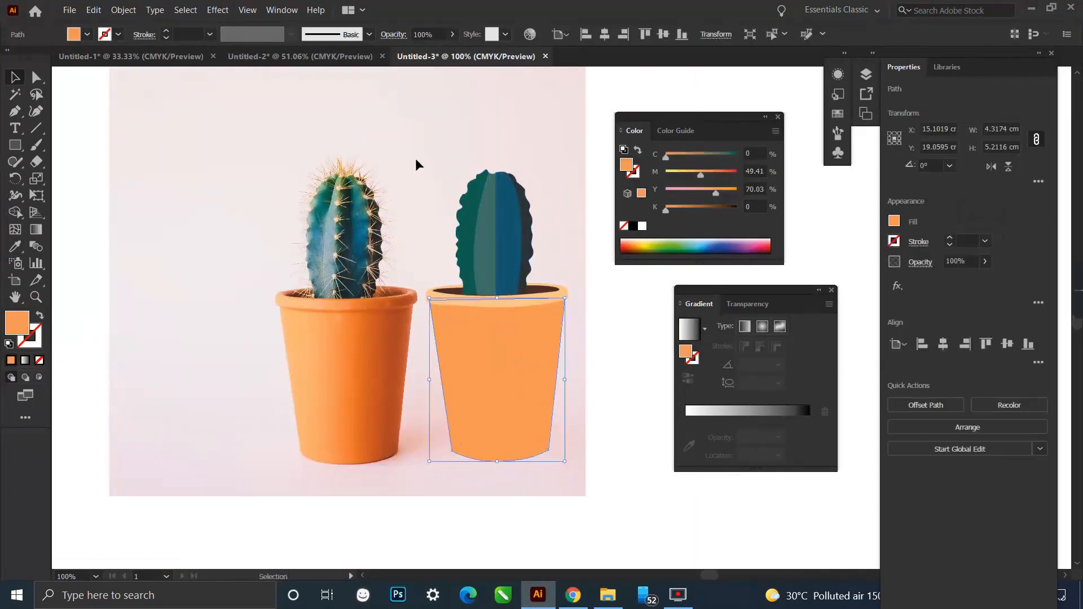
drag(416, 154, 593, 445)
drag(516, 402, 521, 422)
click(594, 390)
scroll(499, 381, up, 1)
scroll(493, 345, down, 1)
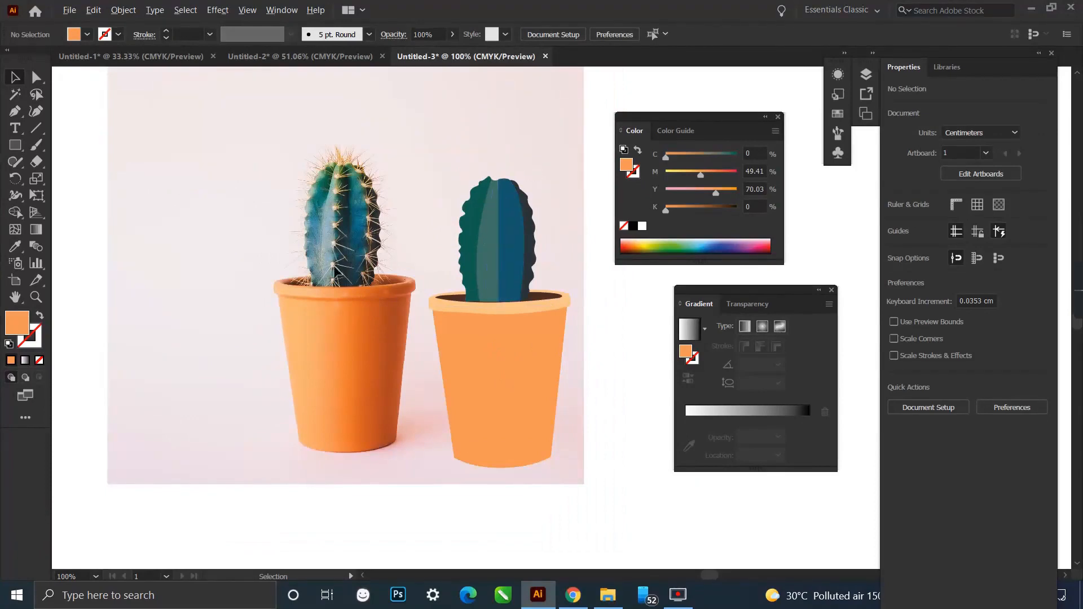
scroll(279, 225, up, 2)
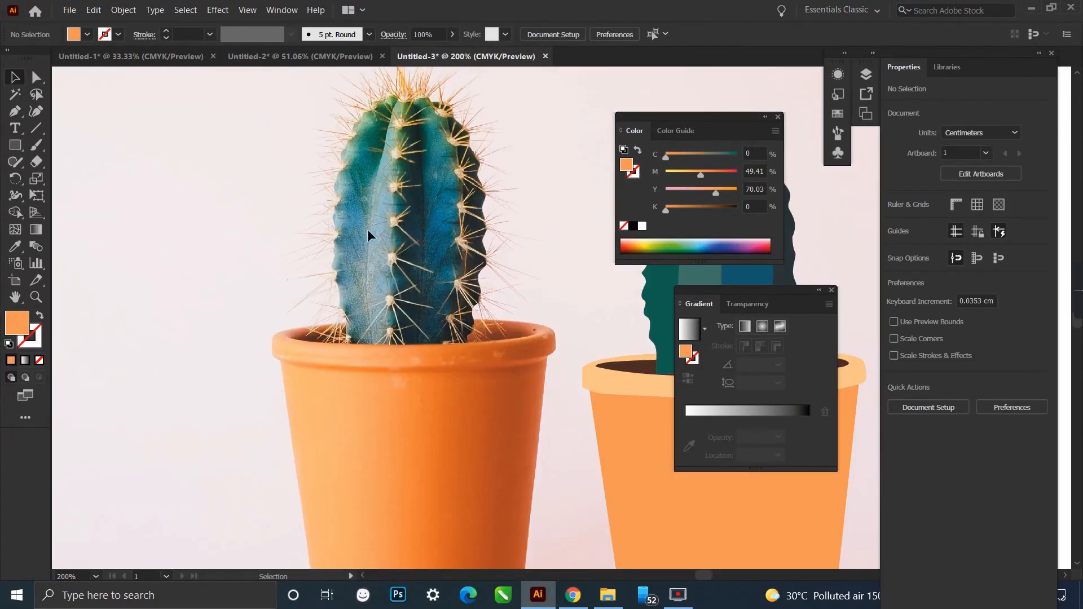
scroll(403, 217, up, 1)
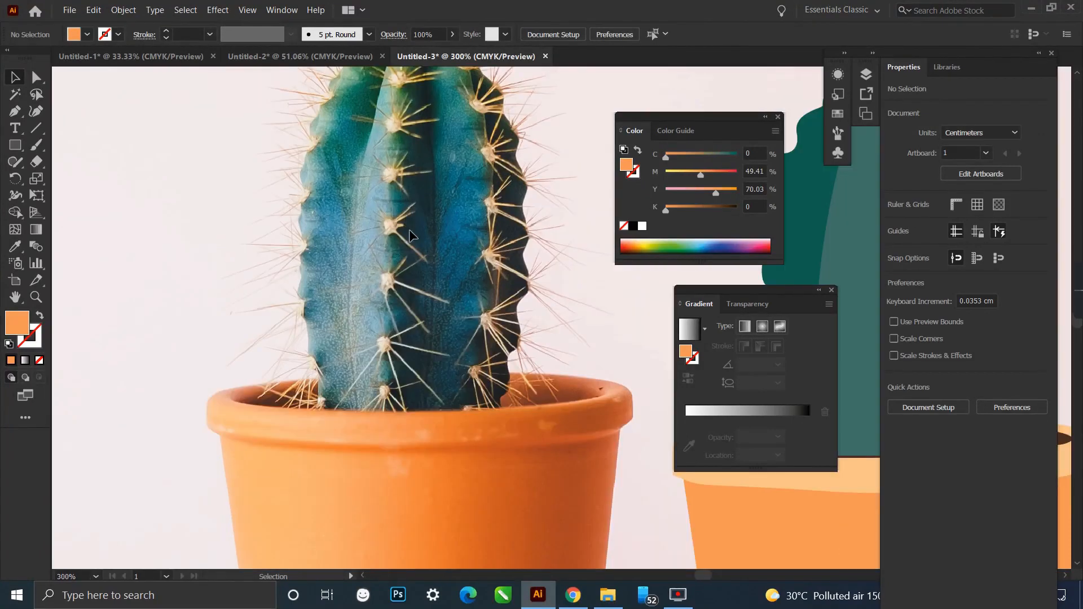
Trace a spine cluster on the photographed cactus's centre rib with the Pen tool, using no fill for the outline.
key(p)
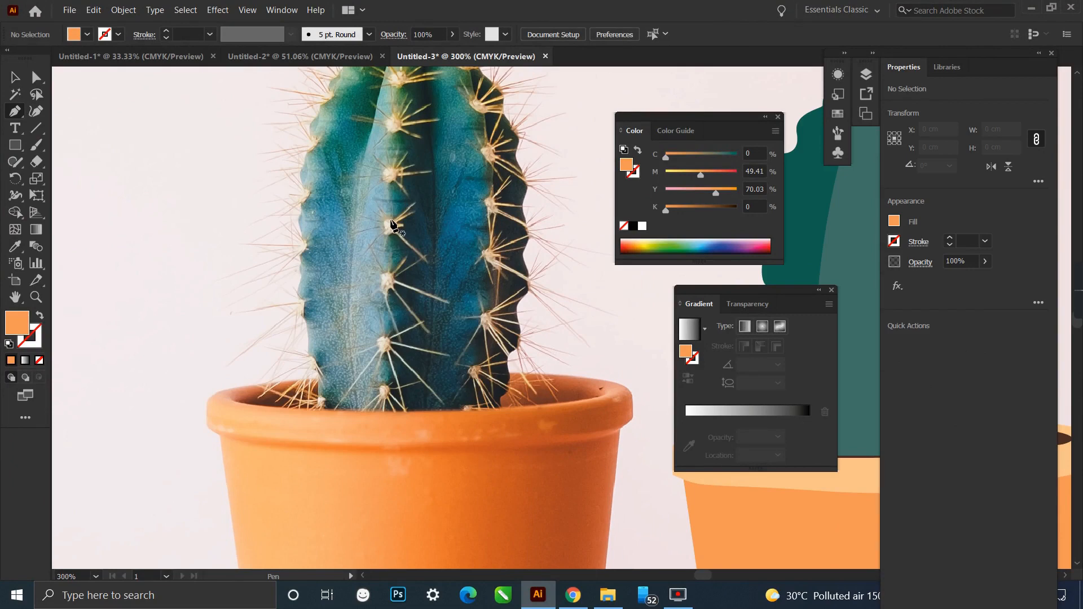
scroll(392, 224, up, 1)
drag(385, 220, 396, 221)
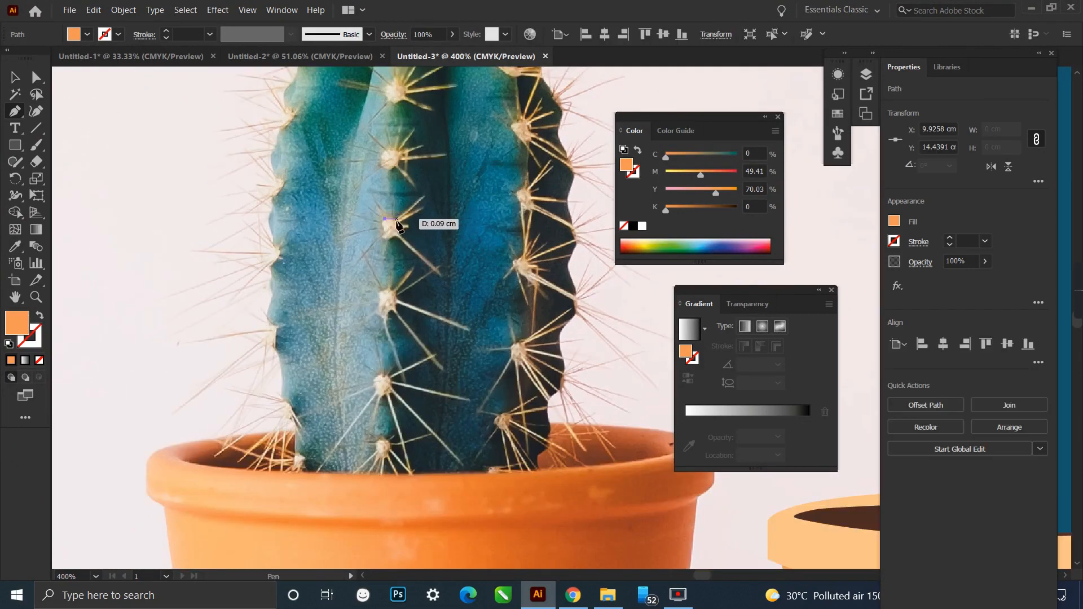
click(394, 220)
click(423, 193)
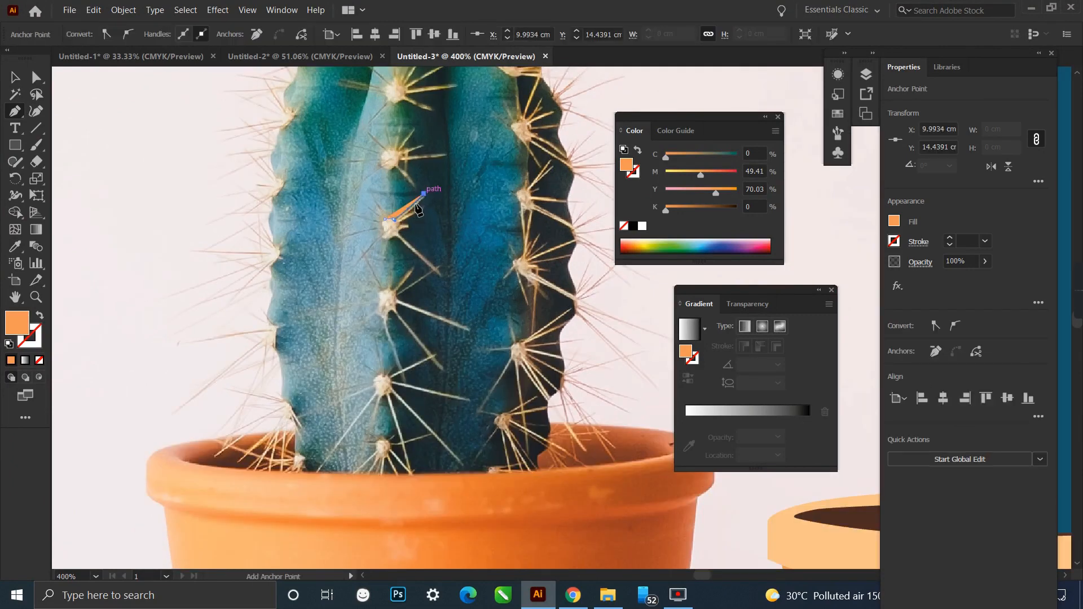
click(39, 361)
drag(409, 223, 428, 211)
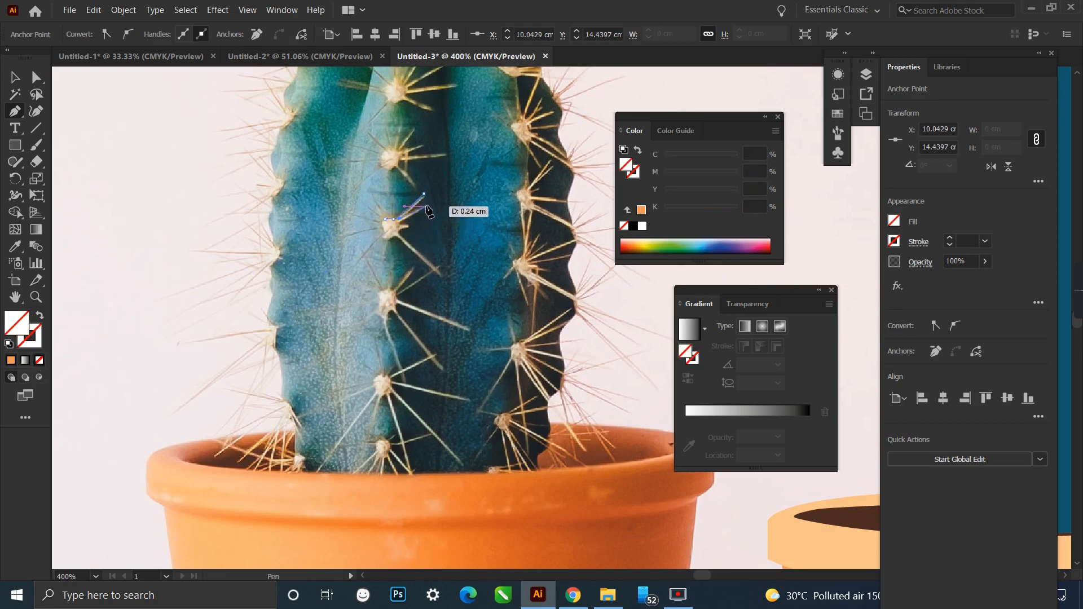
click(400, 225)
drag(418, 257, 395, 239)
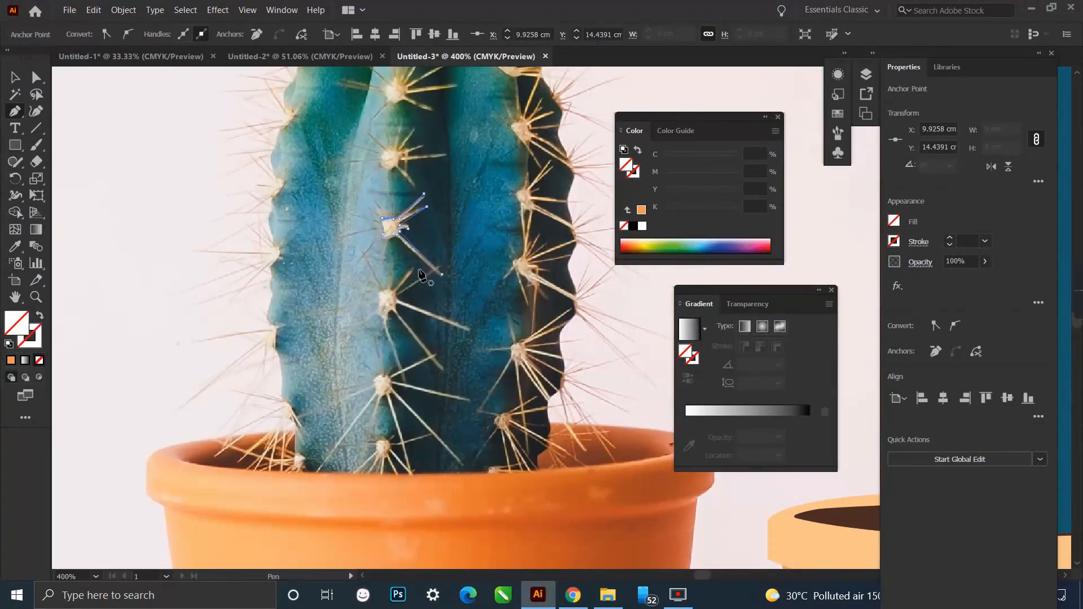
Fill the traced spine cluster with the beige sampled from the same spines in the photo.
key(v)
key(i)
click(390, 227)
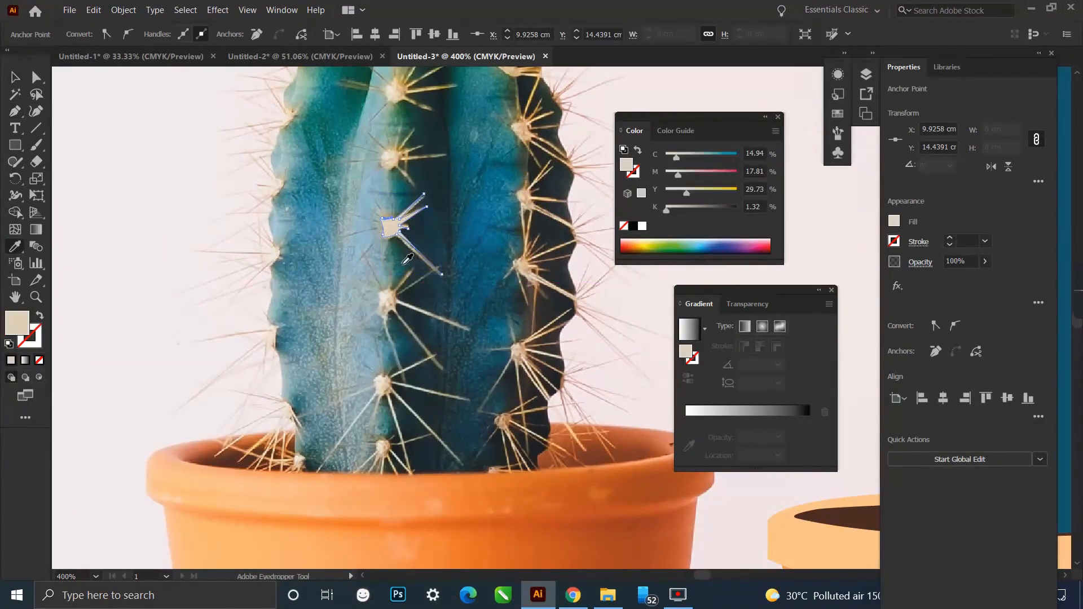
key(v)
Place the spine cluster on the illustrated cactus's centre rib line and set its fill's yellow value to 49%.
scroll(246, 261, down, 3)
scroll(120, 119, up, 1)
scroll(119, 120, down, 1)
drag(286, 242, 526, 268)
scroll(530, 281, down, 1)
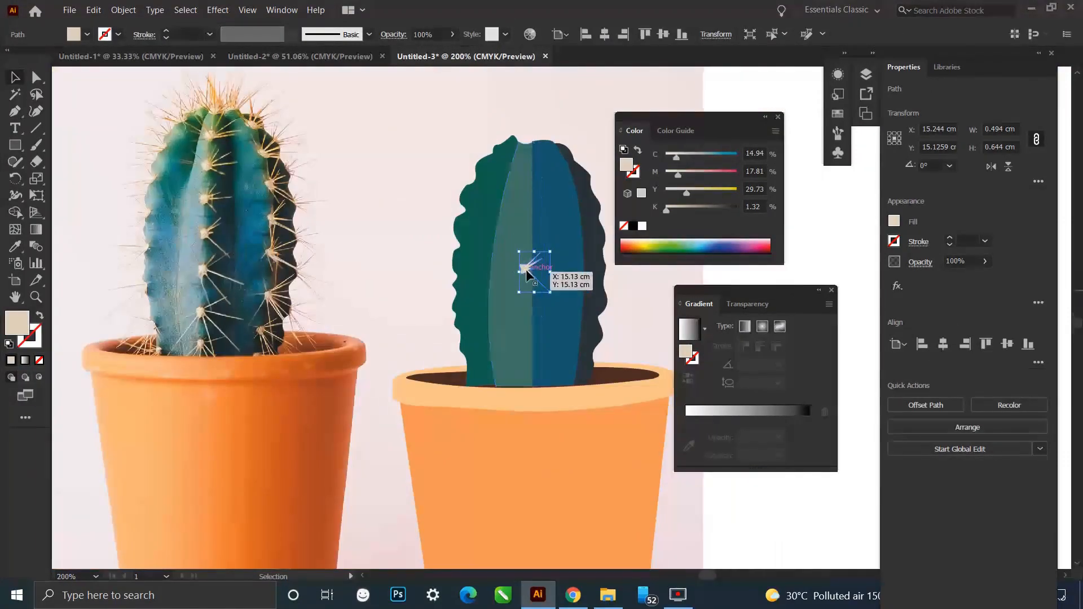
drag(525, 269, 530, 269)
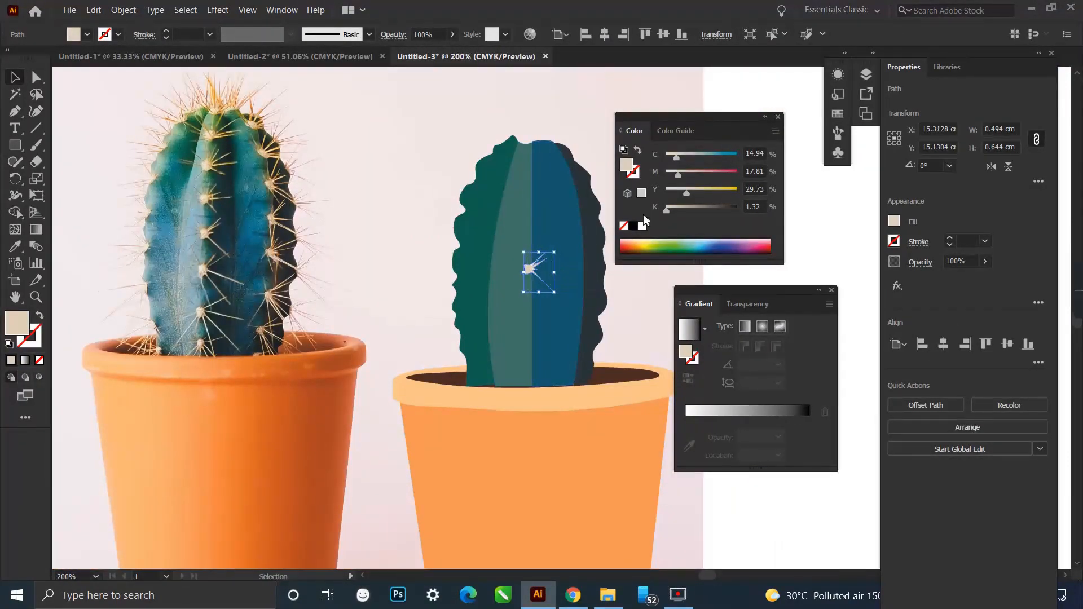
drag(687, 193, 700, 193)
Try to duplicate the spine cluster down the centre rib with closely spaced, repeated copies.
scroll(551, 275, up, 1)
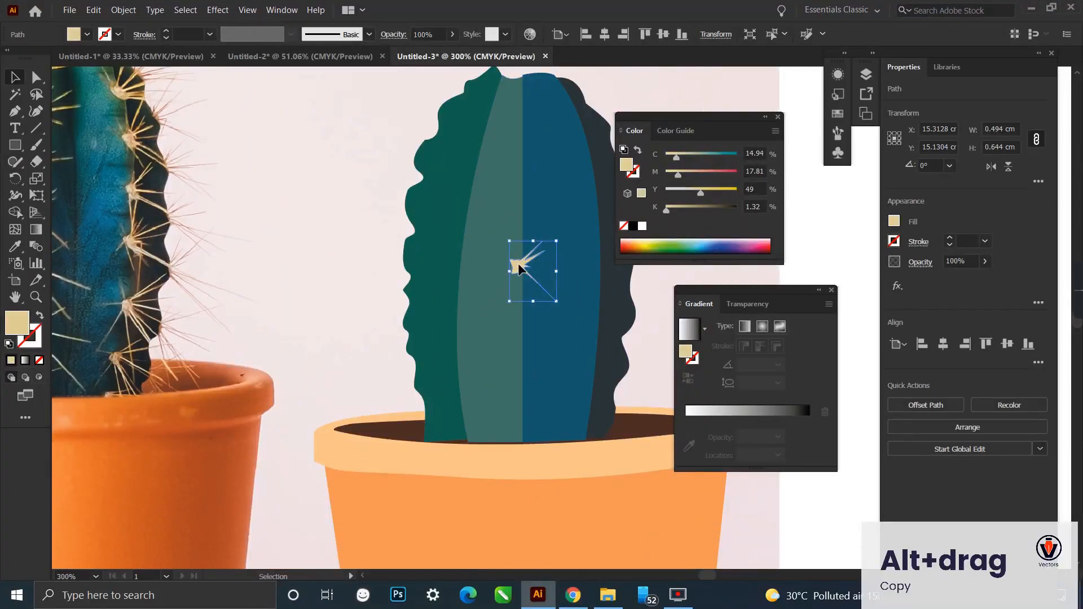
drag(519, 269, 520, 293)
key(ctrl+d)
key(ctrl+d)
key(ctrl+d)
key(ctrl+d)
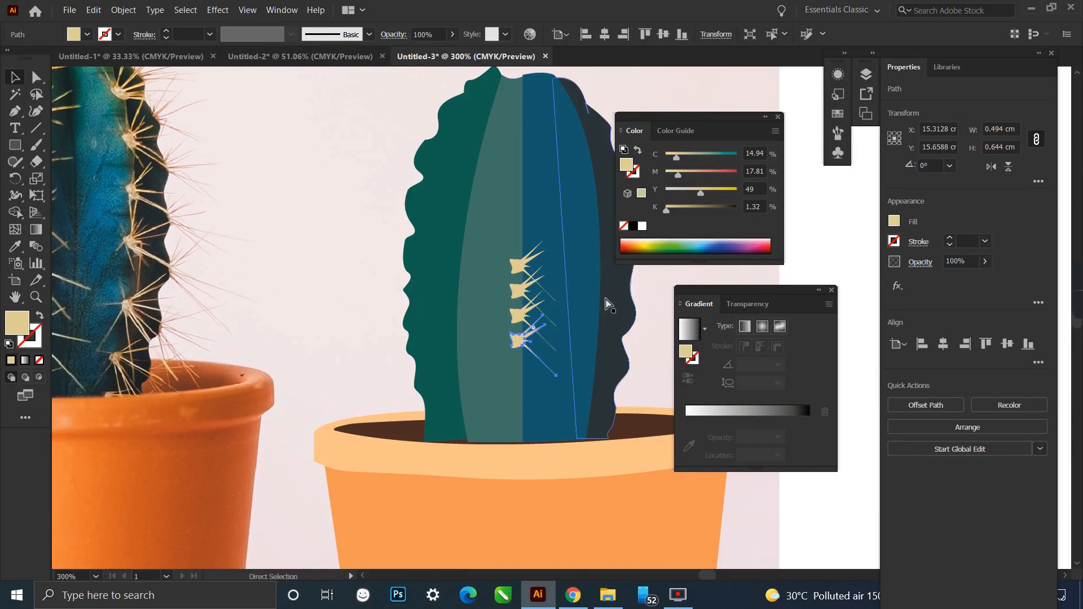
Undo the closely spaced copies of the spine cluster.
scroll(604, 303, down, 1)
key(ctrl+z)
key(ctrl+z)
key(ctrl+z)
key(ctrl+z)
key(ctrl+z)
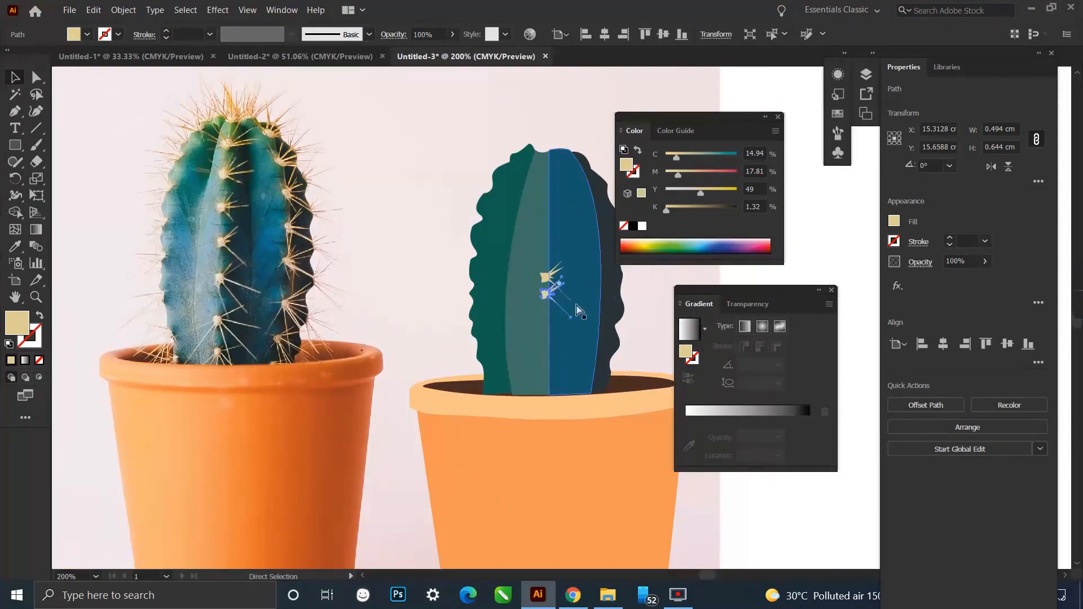
Duplicate the spine cluster upward and downward at wider, regular intervals to line the centre rib from the cactus top to the pot.
drag(546, 278, 553, 236)
key(ctrl+d)
key(ctrl+d)
key(ctrl+d)
click(552, 272)
key(ctrl+d)
key(ctrl+d)
Try reflecting the second spine cluster from the top across the vertical axis and repositioning it, and undo the attempt.
click(546, 203)
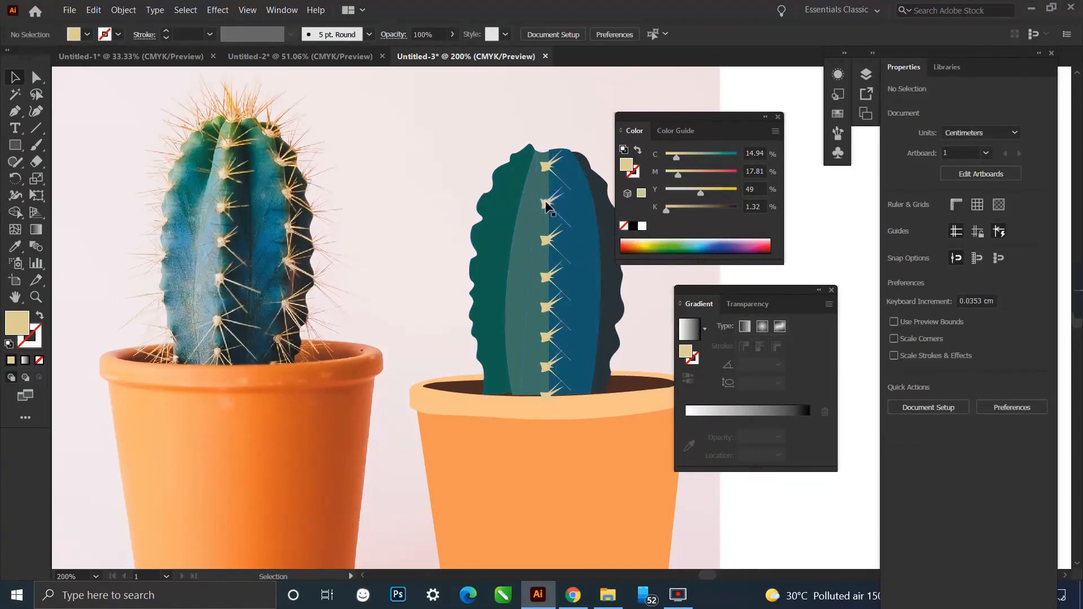
right_click(546, 203)
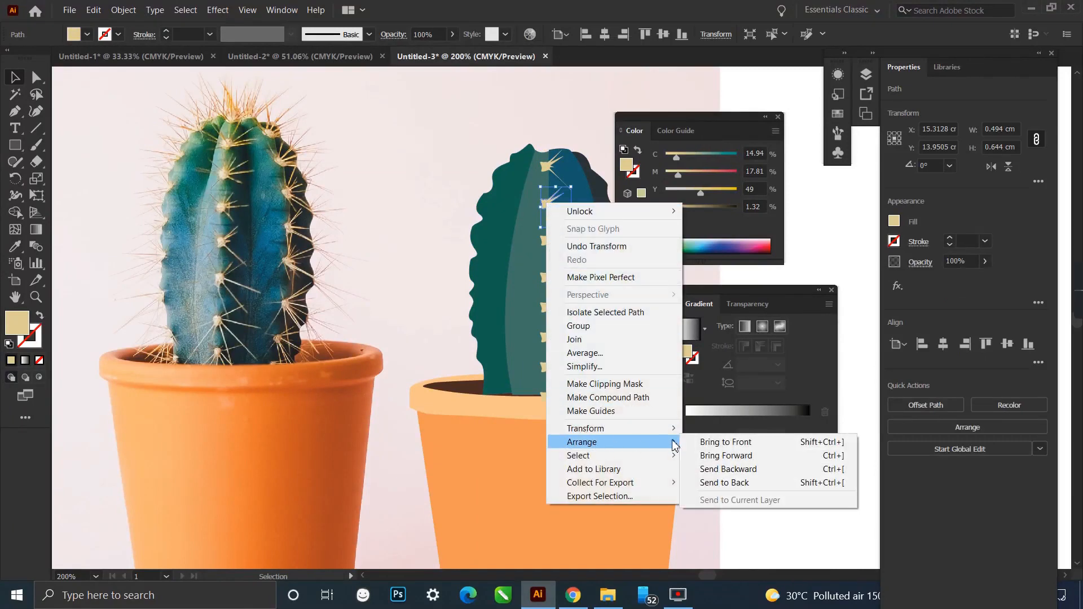
mouse_move(639, 435)
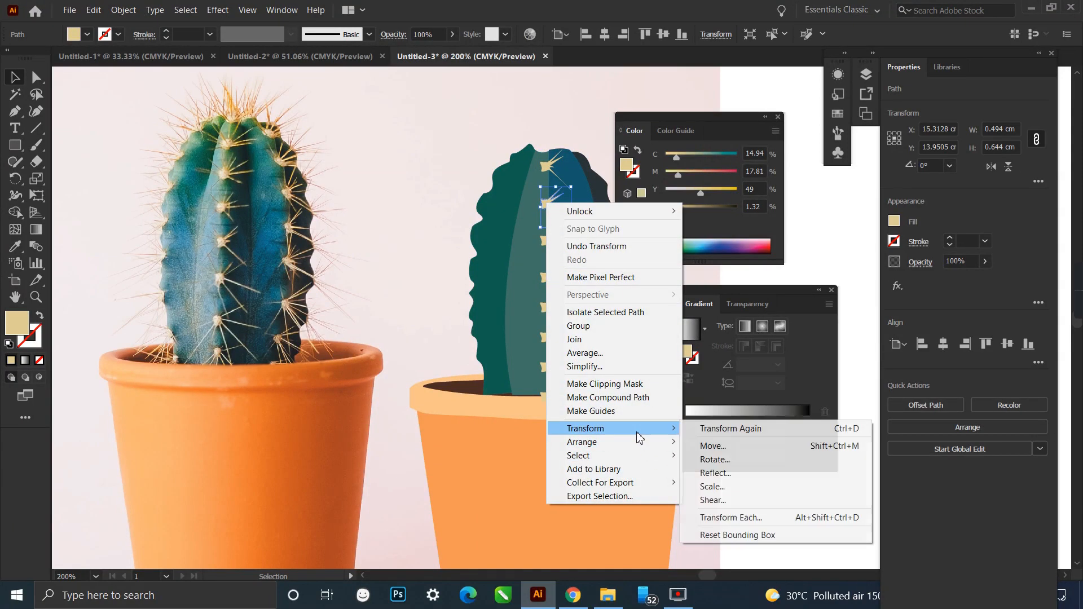
click(715, 474)
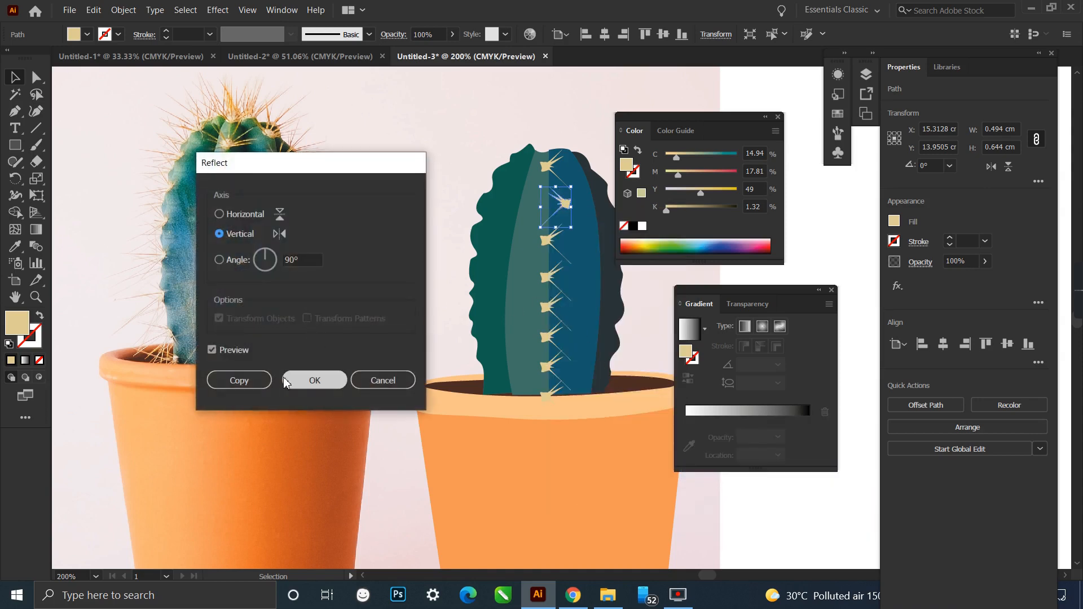
click(299, 383)
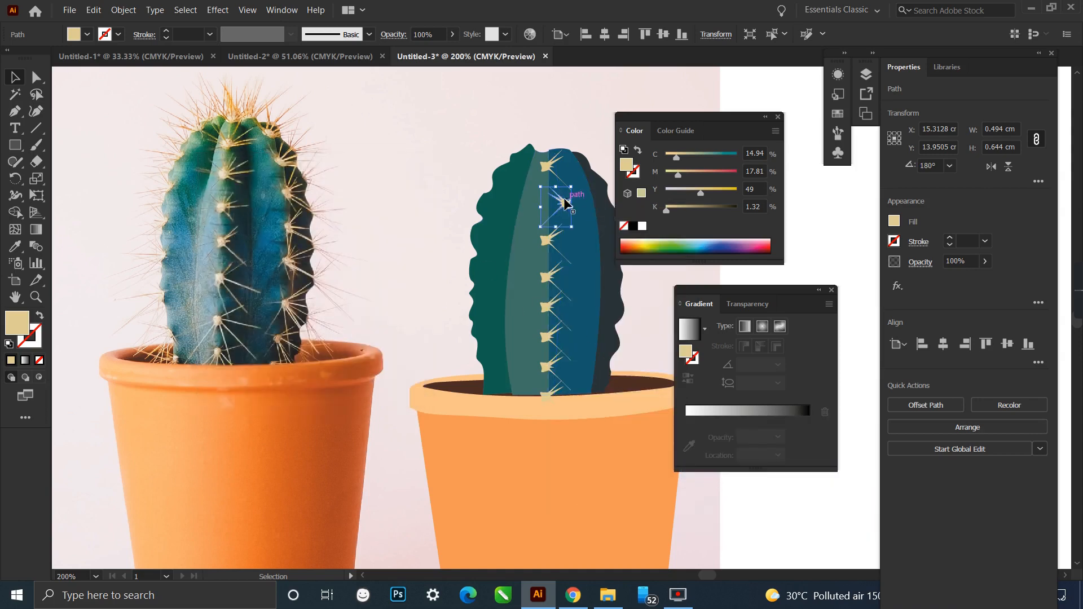
drag(562, 206, 571, 251)
click(522, 265)
key(ctrl+z)
key(ctrl+z)
Rotate spine clusters in the middle of the centre rib to vary their angles, undoing the change to a lower one.
click(554, 246)
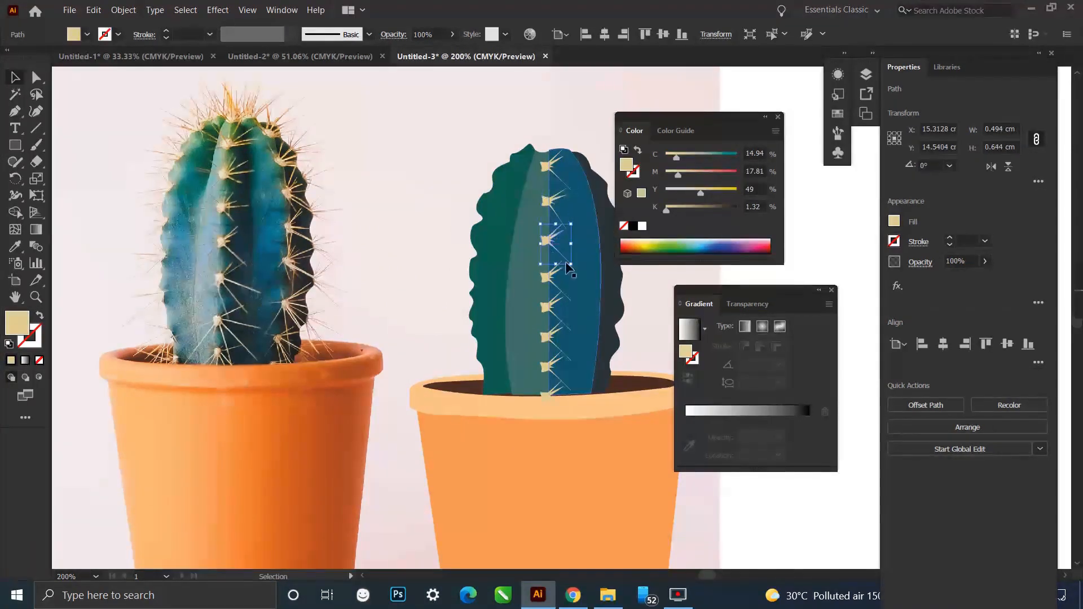
click(553, 317)
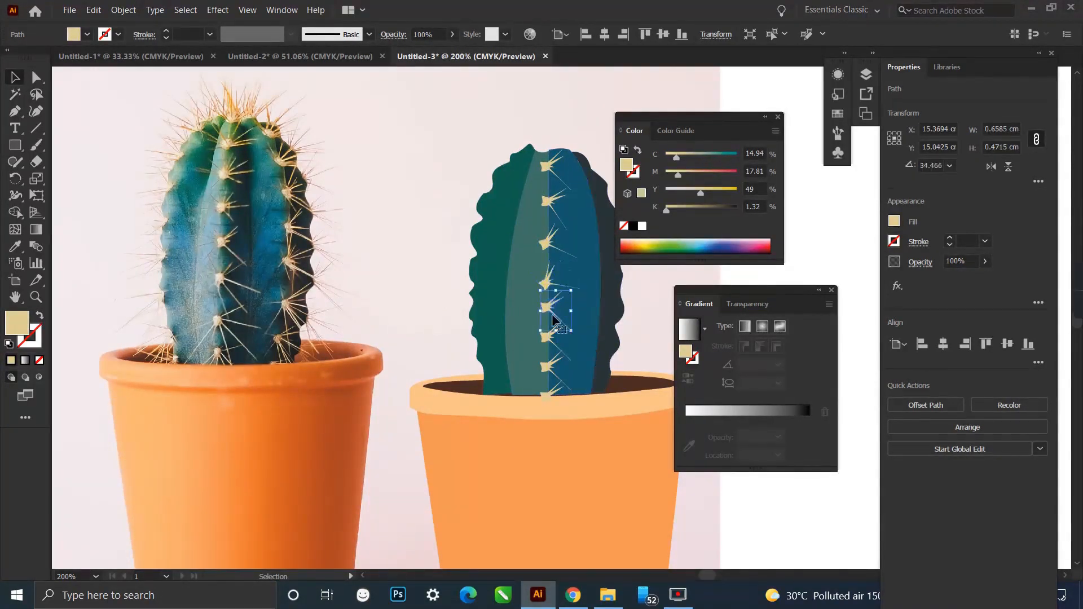
click(551, 343)
drag(571, 340, 546, 339)
click(439, 306)
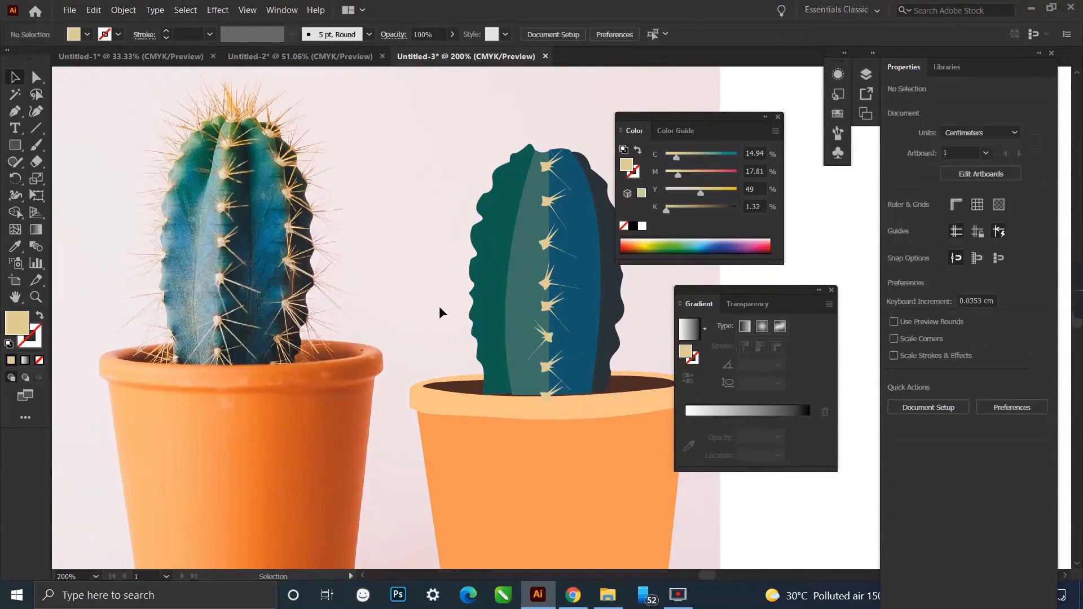
key(ctrl+z)
key(ctrl+z)
click(464, 218)
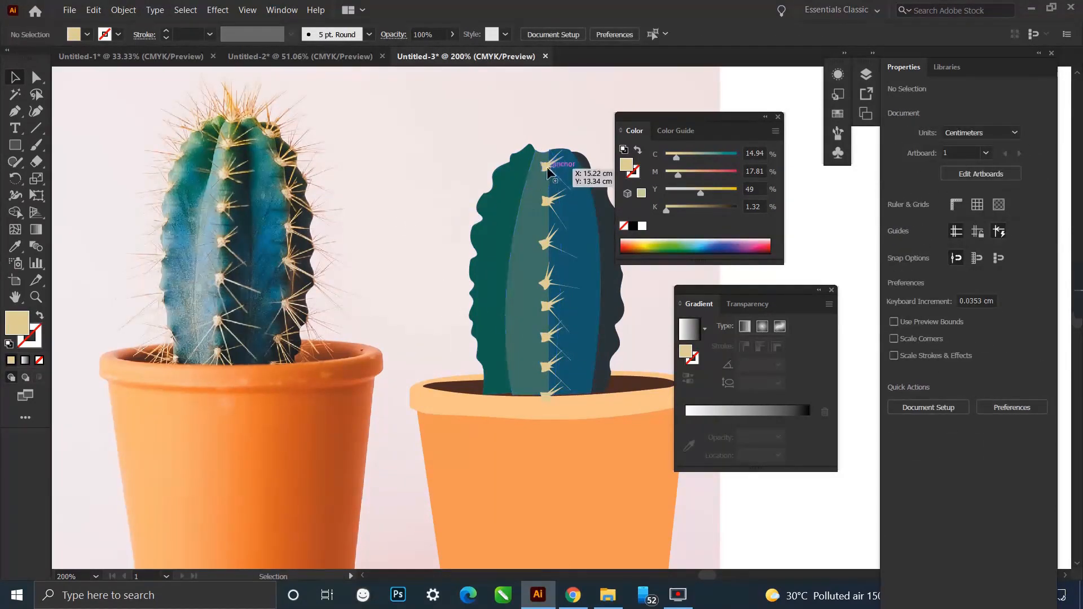
Select the whole column of spine clusters and place copies along the right rib line and the cactus's left edge.
click(546, 167)
shift+click(547, 201)
shift+click(546, 241)
shift+click(545, 281)
shift+click(546, 307)
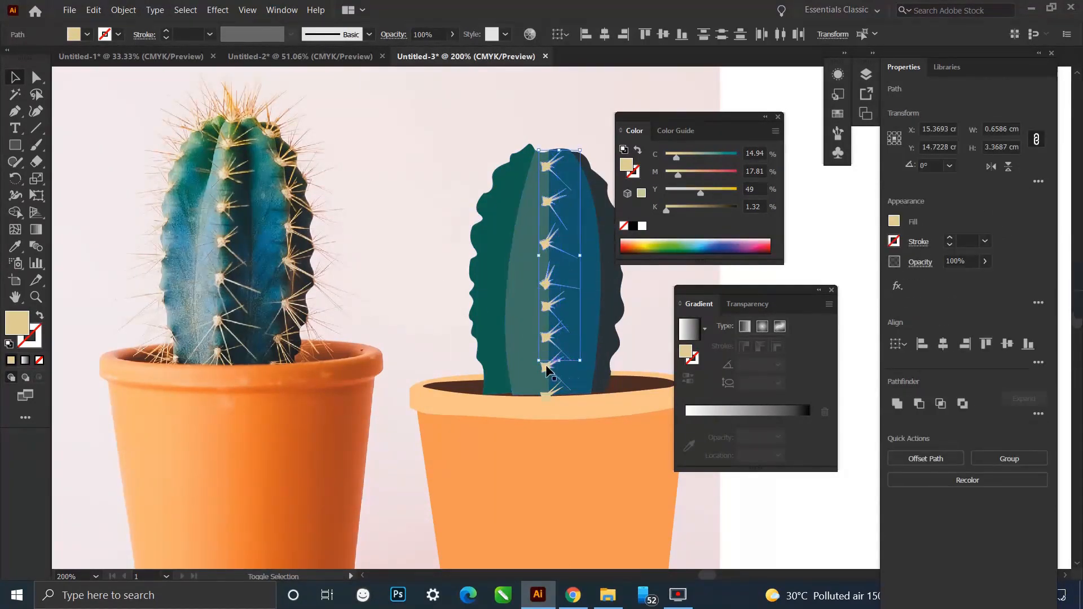
shift+click(546, 394)
drag(548, 309, 590, 308)
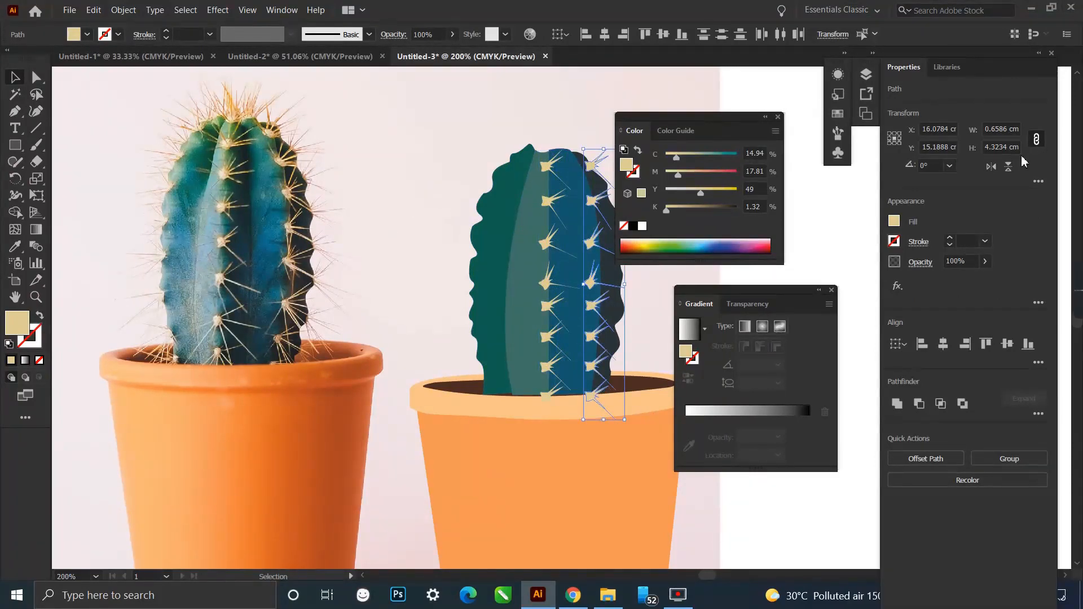
drag(589, 242, 467, 257)
Try to create a vertically reflected copy of the left spine column, and undo the extra copy.
right_click(467, 257)
mouse_move(536, 452)
click(621, 496)
click(389, 334)
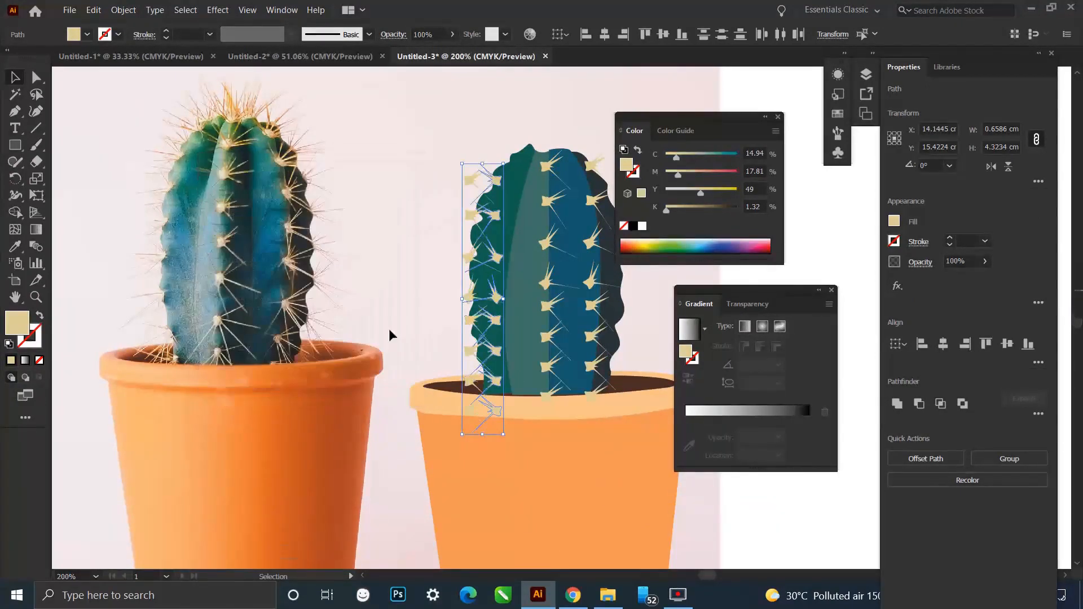
click(430, 262)
key(ctrl+z)
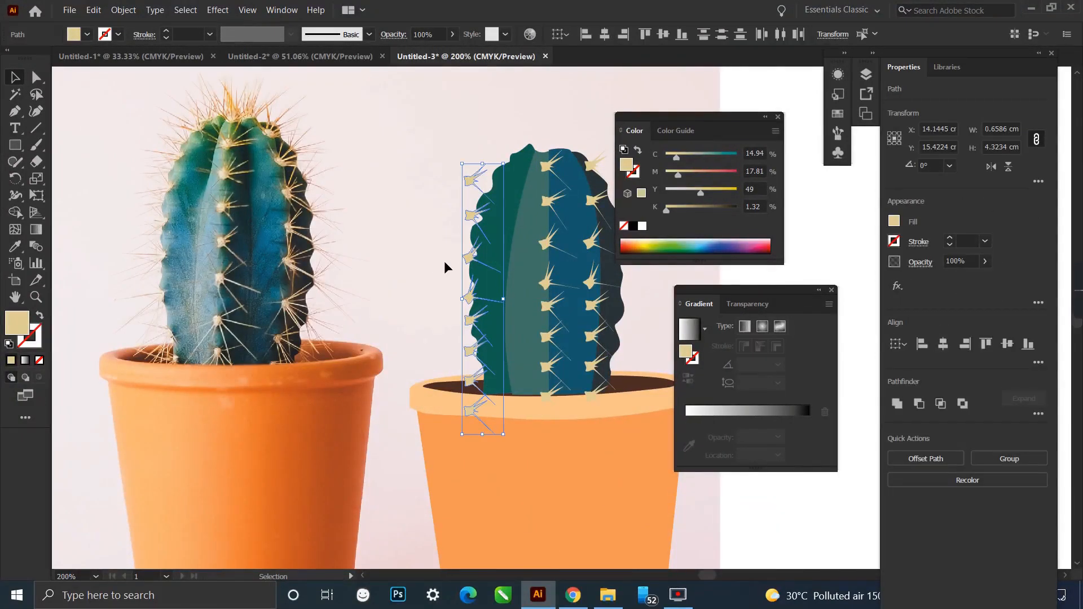
Reflect the left spine column across the vertical axis and position it as a group along the cactus's left edge.
right_click(470, 291)
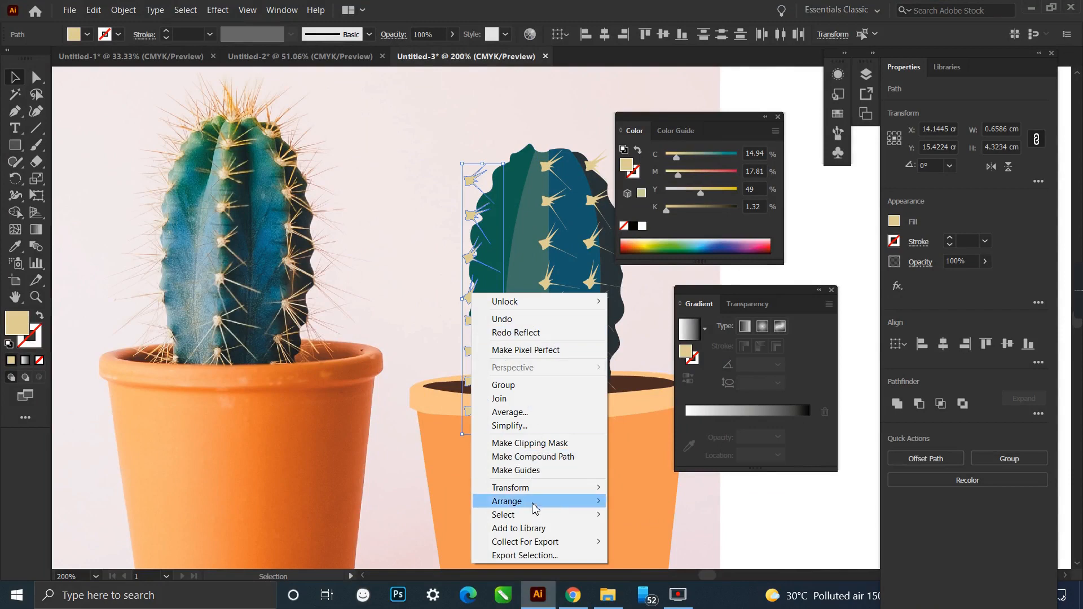
mouse_move(533, 491)
click(641, 532)
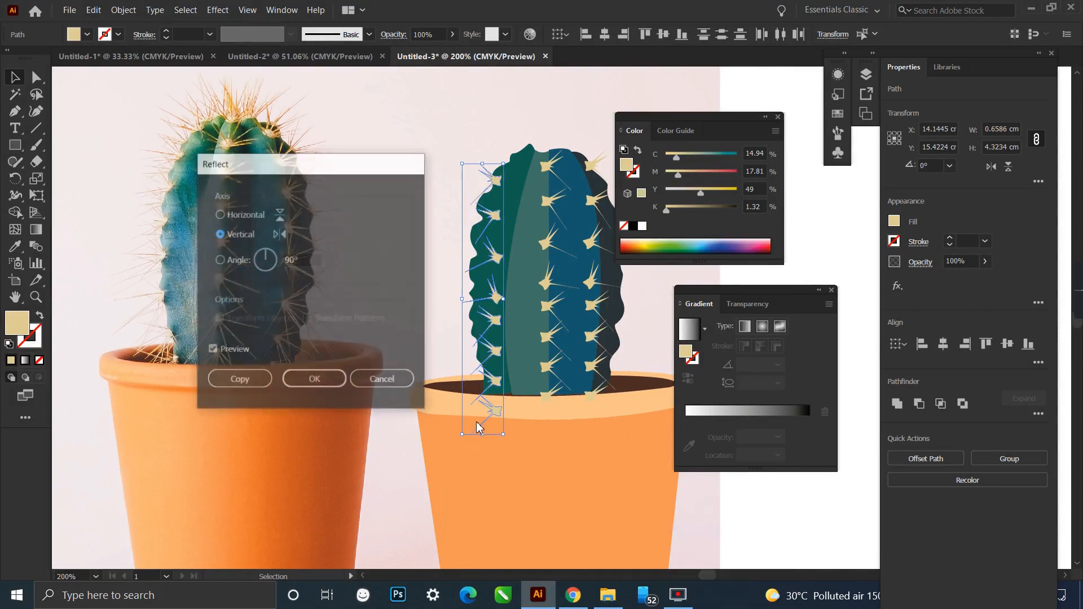
click(305, 379)
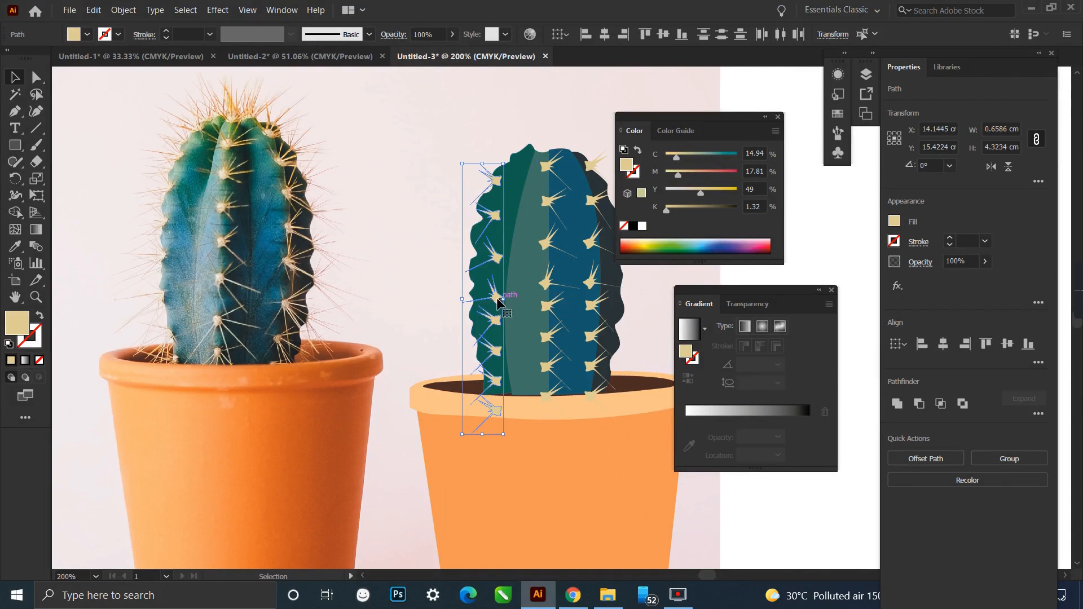
drag(497, 302, 488, 295)
key(a)
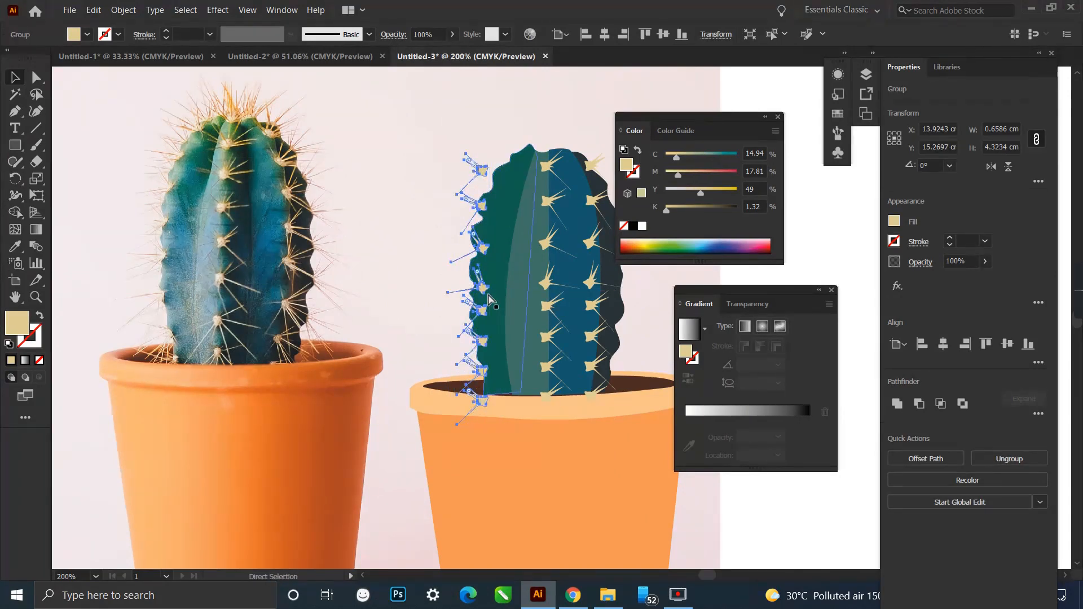
Adjust spine clusters in the left column's group and arrange the column behind the cactus and pot.
click(453, 276)
click(498, 235)
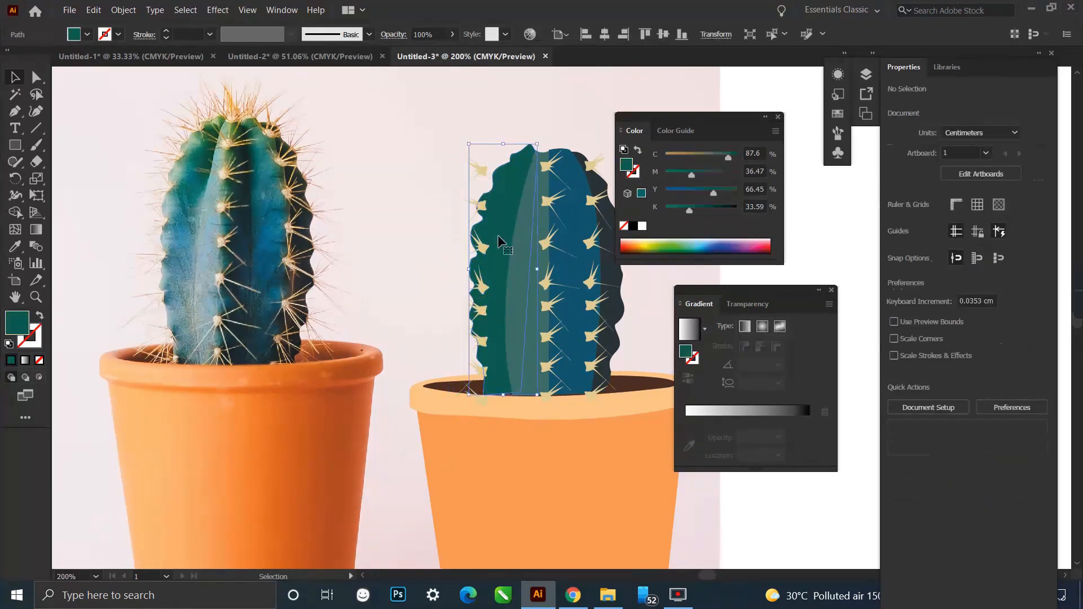
click(469, 165)
click(483, 253)
key(a)
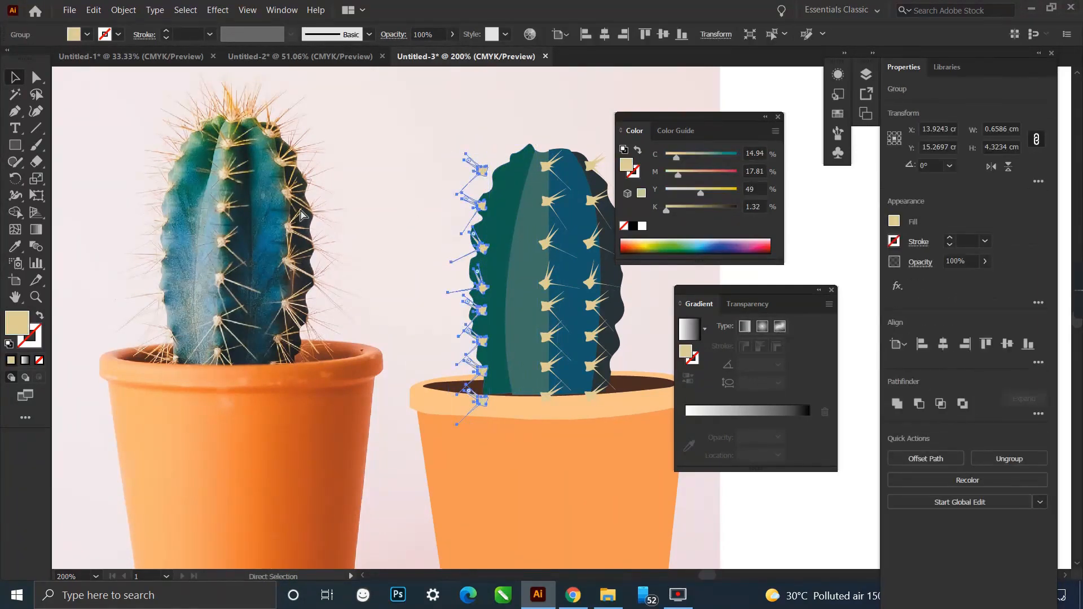
key(v)
drag(483, 316, 484, 289)
key(a)
click(14, 78)
click(404, 300)
Ungroup the left spine column and move its uppermost cluster inward to follow the cactus's outline.
click(475, 169)
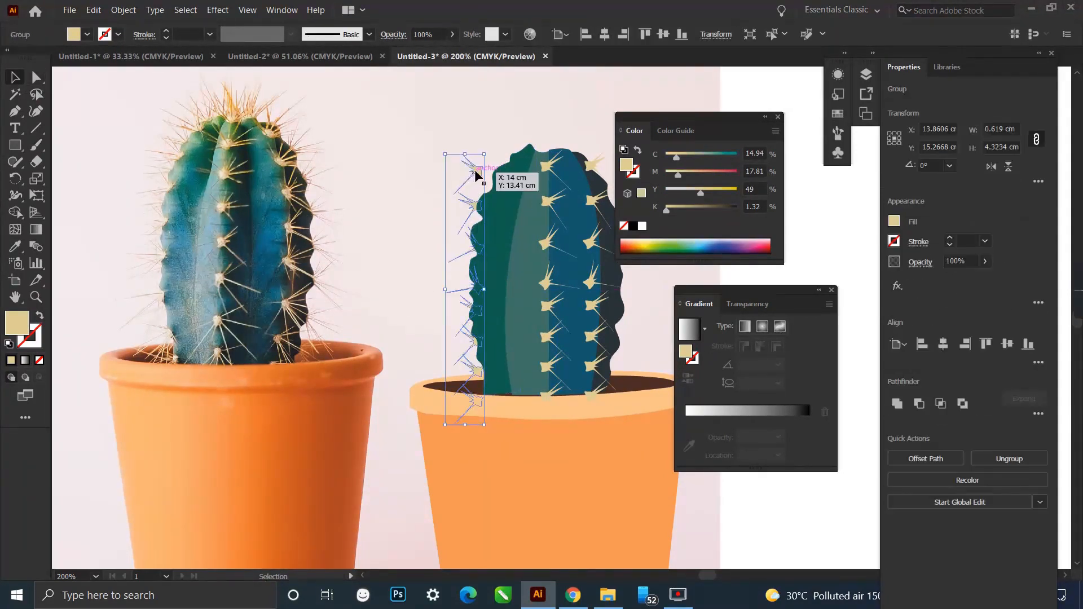
right_click(477, 173)
click(513, 290)
click(435, 211)
drag(479, 170, 493, 175)
click(429, 181)
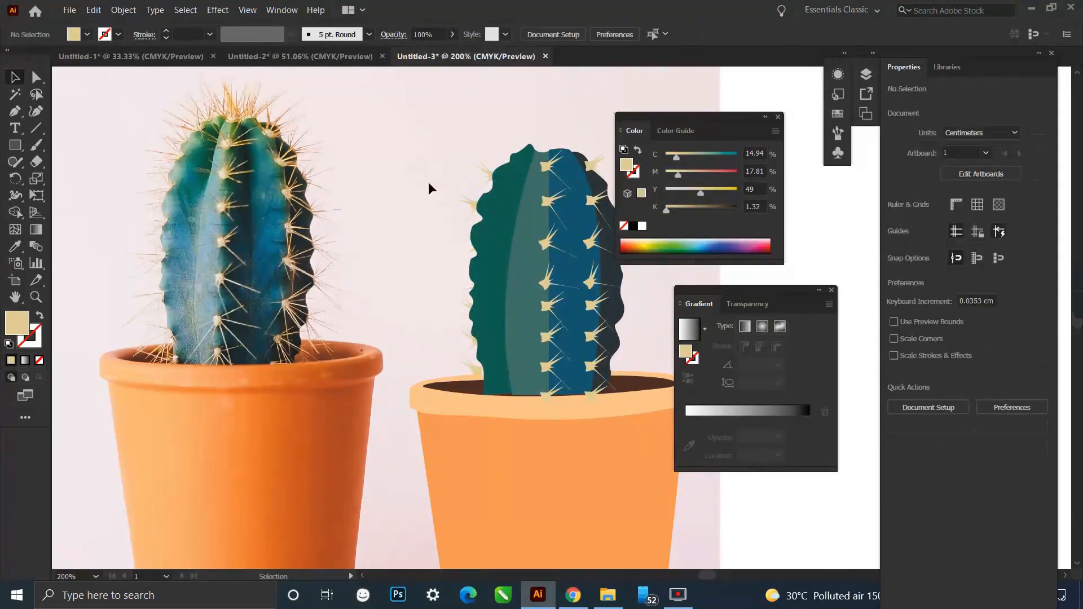
Place a spine cluster copy rotated about 87° behind the cactus's top and set its fill's yellow value to 72%.
scroll(385, 200, down, 1)
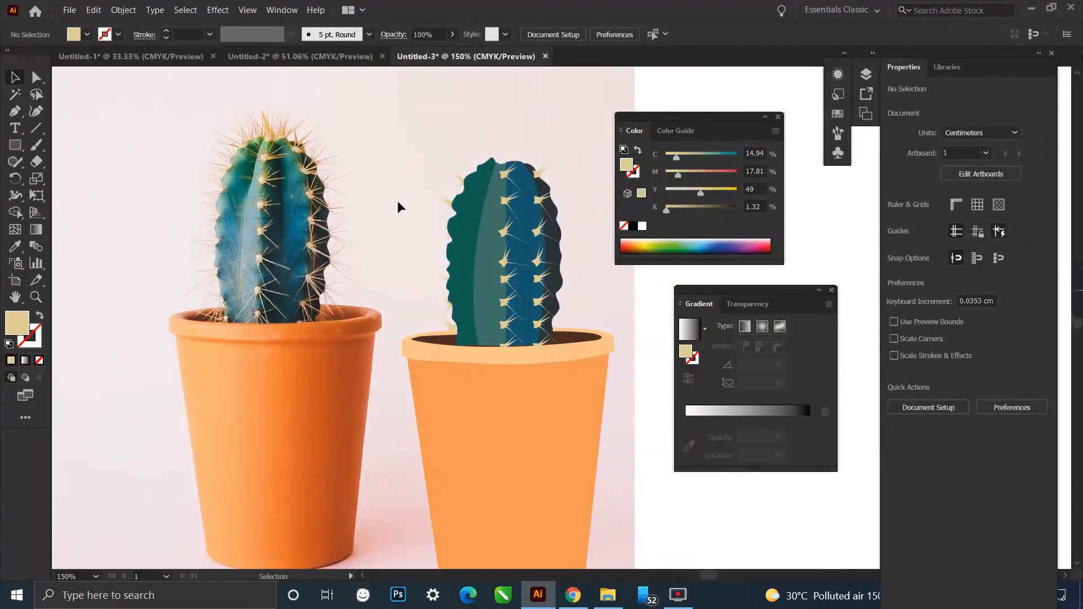
scroll(479, 251, up, 1)
scroll(484, 148, down, 1)
scroll(507, 169, up, 1)
mouse_move(506, 179)
mouse_down()
mouse_move(504, 164)
mouse_move(540, 149)
mouse_move(508, 168)
mouse_up()
key(ctrl+shift+[)
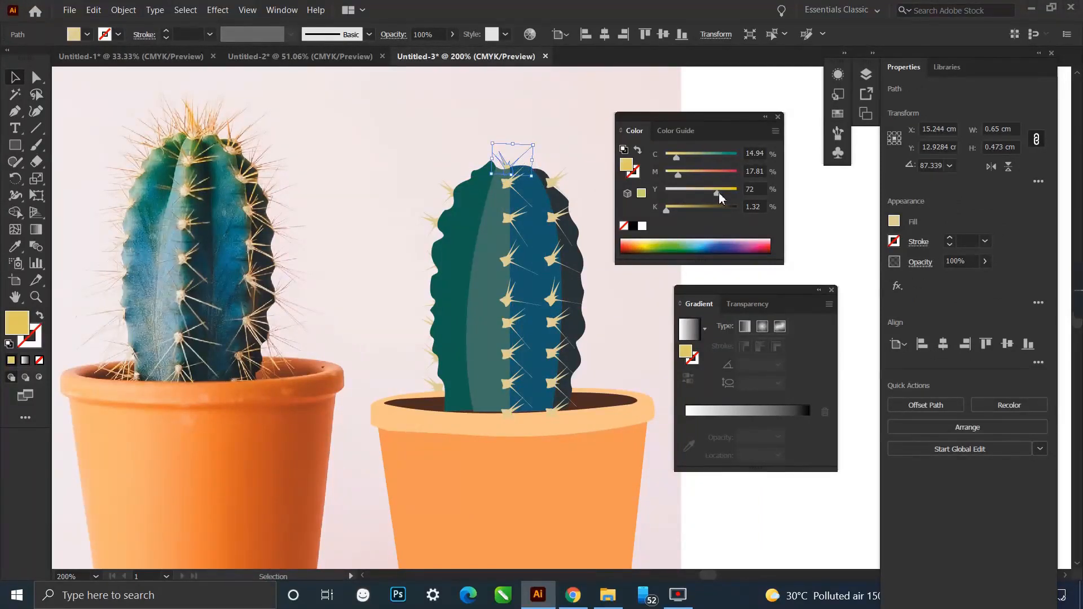
scroll(539, 145, up, 1)
drag(529, 190, 508, 176)
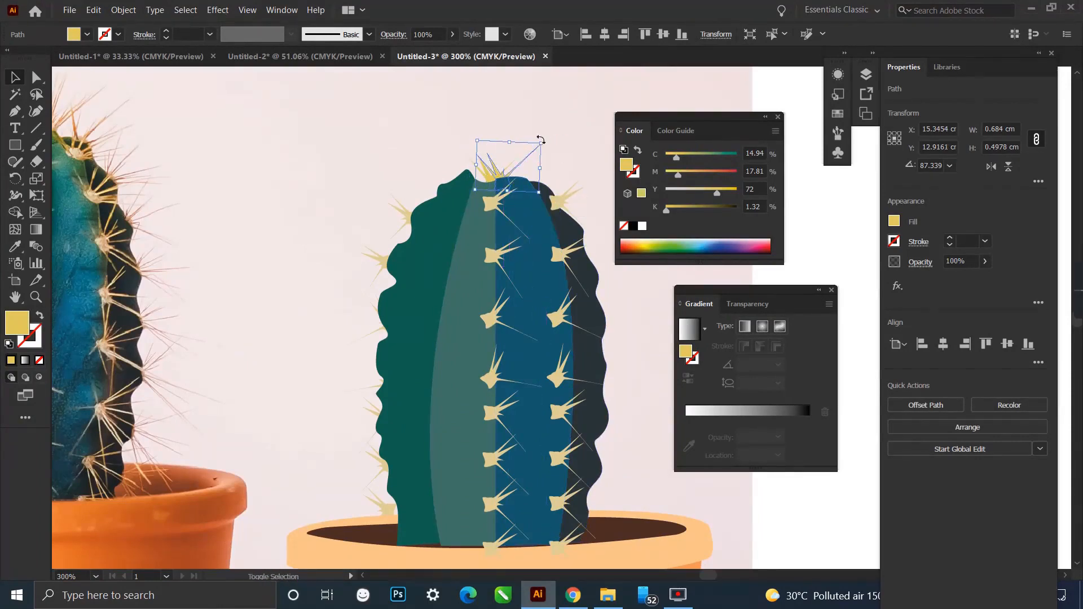
Position and rotate yellow spine cluster copies side by side along the cactus's upper edge.
drag(541, 143, 552, 136)
drag(554, 197, 454, 159)
click(572, 165)
click(418, 148)
scroll(418, 146, down, 1)
scroll(445, 169, up, 1)
drag(491, 182, 517, 150)
key(ctrl+z)
drag(588, 200, 567, 221)
drag(523, 171, 517, 180)
scroll(440, 171, down, 1)
click(578, 213)
scroll(561, 195, down, 1)
scroll(446, 319, up, 1)
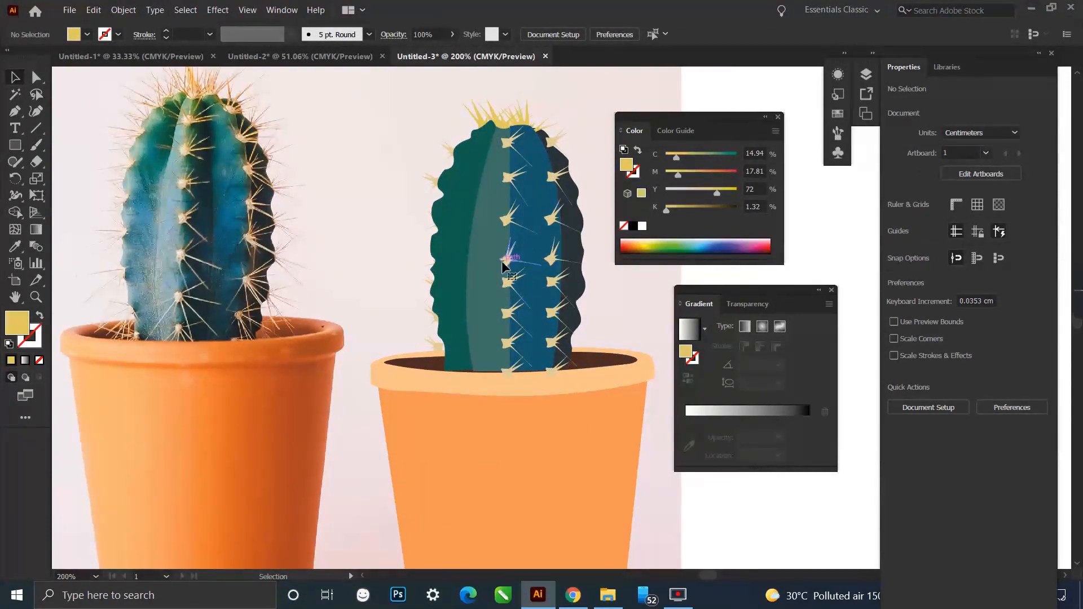
drag(503, 262, 466, 303)
key(ctrl+z)
click(365, 148)
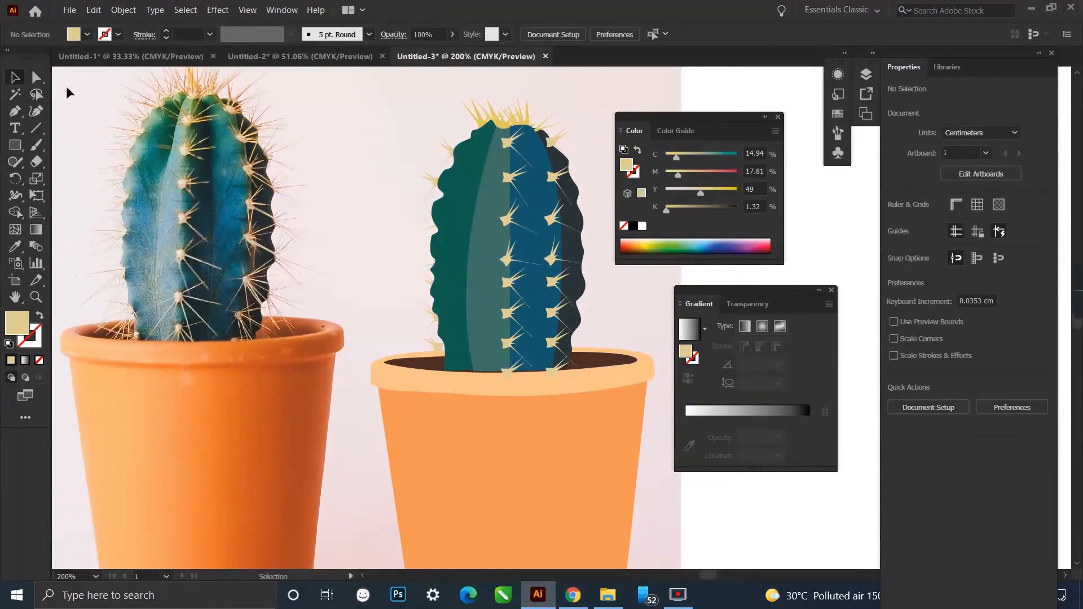
Copy the seven upper spine clusters of the column beside the blue section onto the light green section's left side.
click(37, 77)
drag(491, 91, 527, 365)
click(575, 116)
click(507, 143)
shift+click(509, 179)
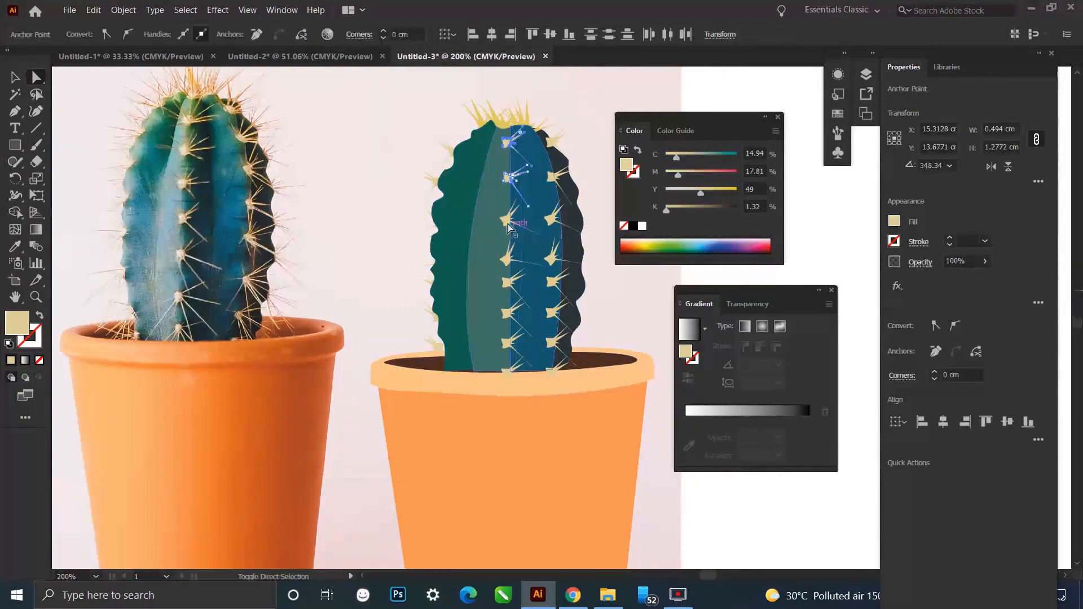
shift+click(508, 222)
shift+click(507, 260)
shift+click(508, 284)
shift+click(507, 313)
shift+click(507, 344)
click(15, 77)
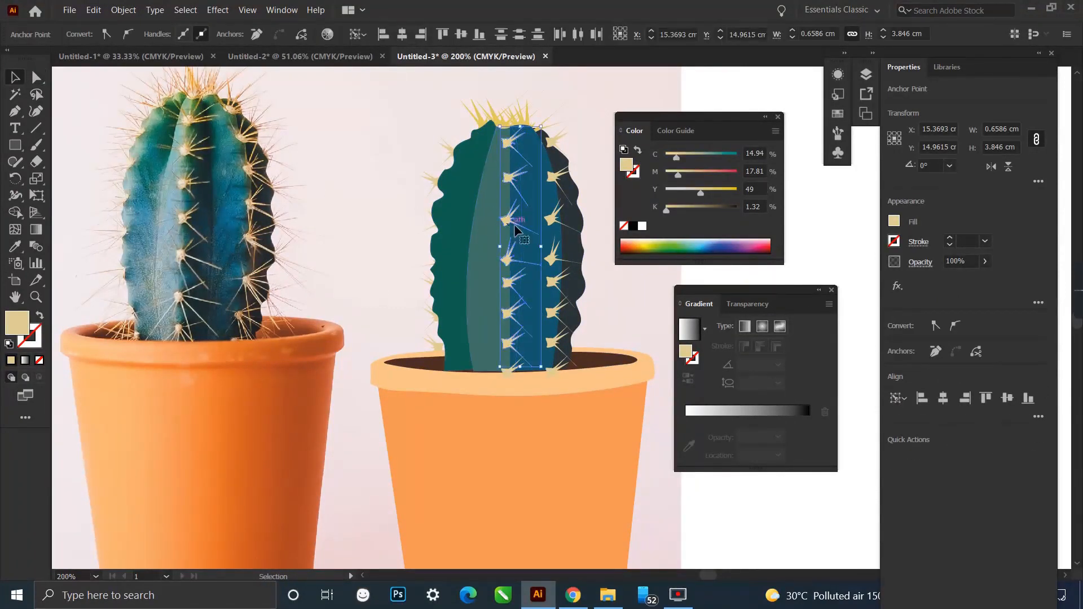
drag(514, 225, 465, 232)
right_click(470, 273)
mouse_move(527, 472)
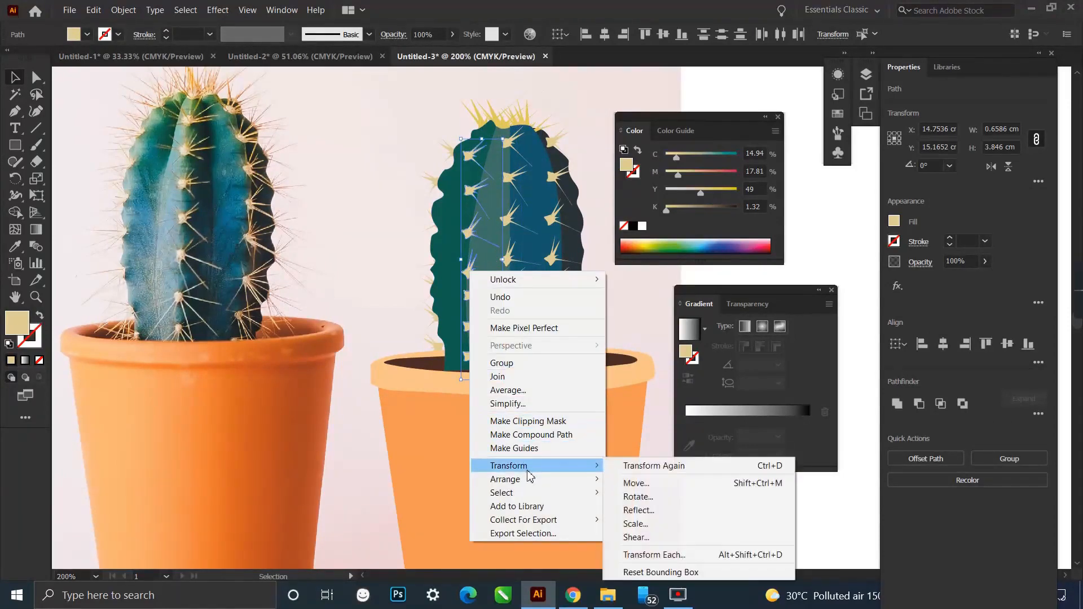
click(638, 523)
click(524, 405)
right_click(469, 300)
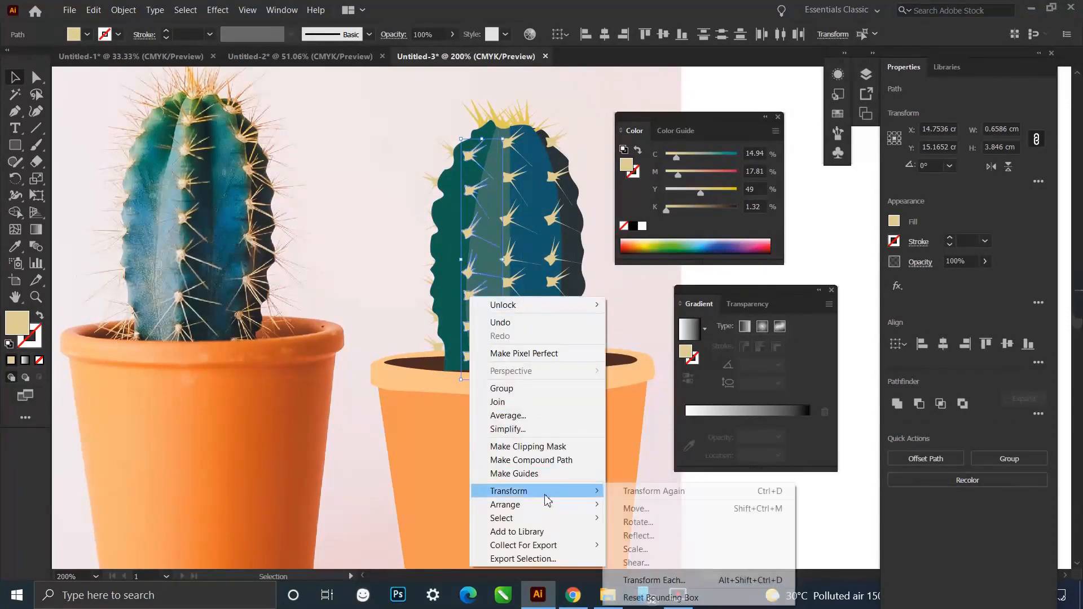
click(632, 527)
click(306, 380)
drag(493, 267, 471, 267)
click(408, 268)
key(ctrl+z)
click(408, 188)
double_click(478, 234)
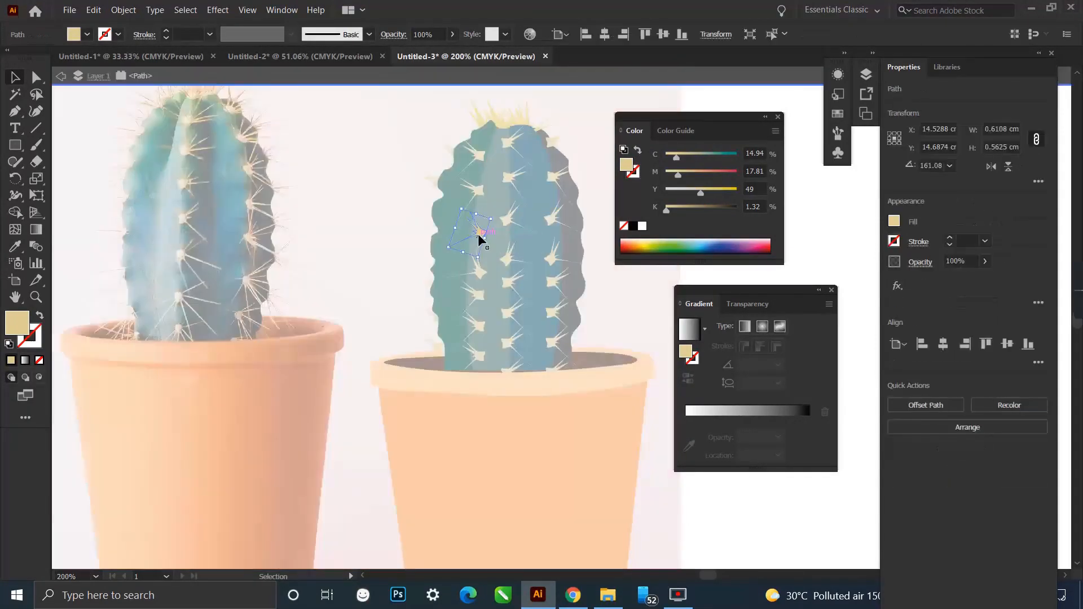
key(ctrl+z)
key(ctrl+z)
Reflect the copied spine column across the vertical axis and move it left onto the boundary between the two green sections.
right_click(466, 276)
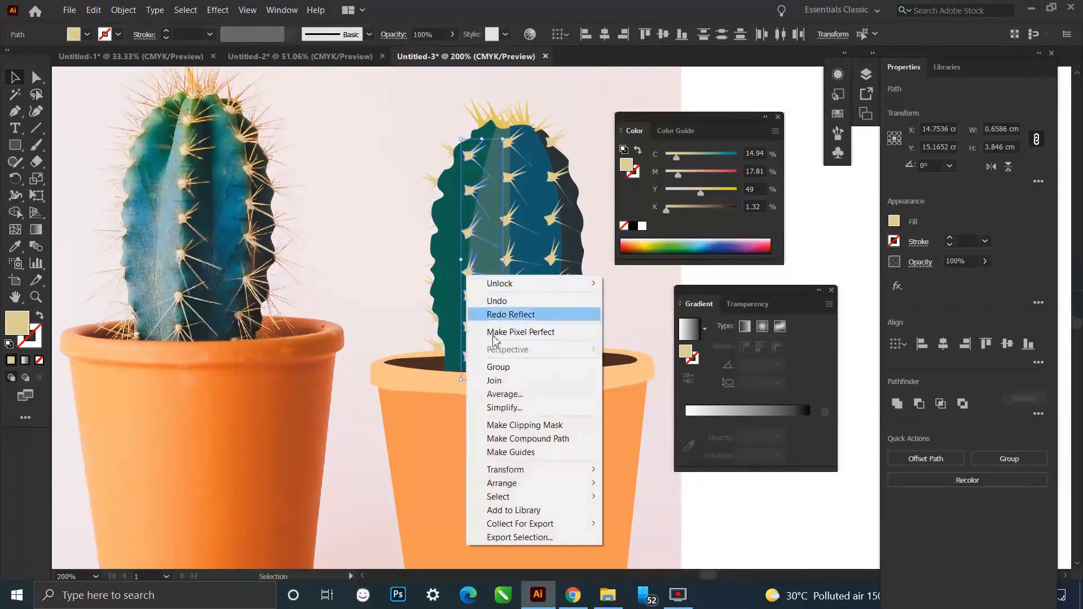
mouse_move(541, 469)
click(631, 514)
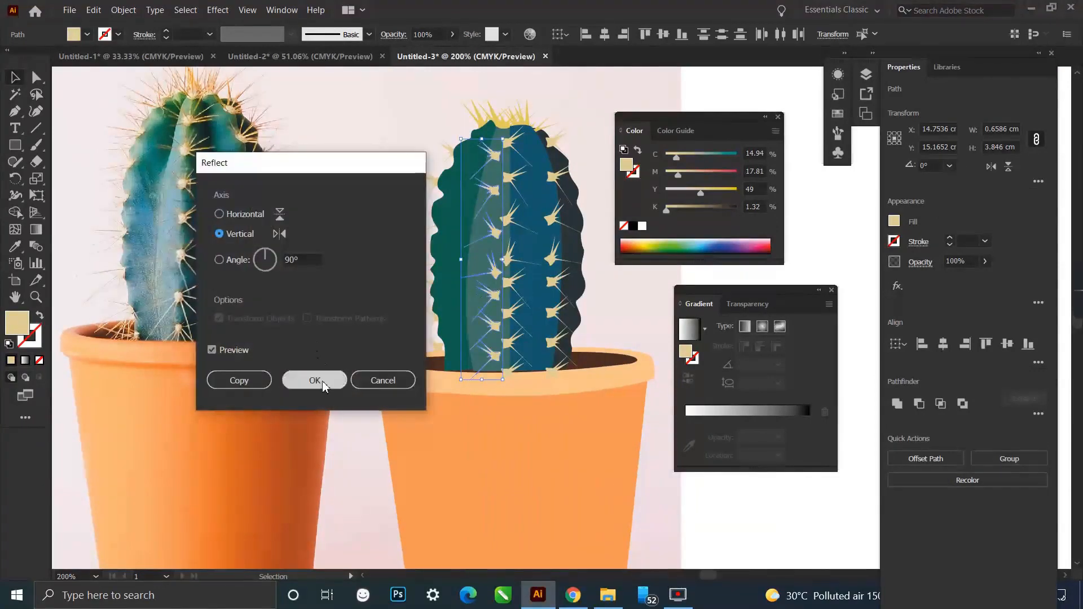
click(323, 383)
drag(495, 273, 472, 273)
click(367, 246)
Shift individual clusters in the reflected spine column to follow the curved boundary between the green sections.
drag(471, 156, 485, 155)
drag(471, 192, 479, 193)
drag(473, 274, 468, 297)
drag(473, 328, 471, 327)
drag(472, 355, 471, 360)
click(391, 242)
scroll(417, 193, down, 1)
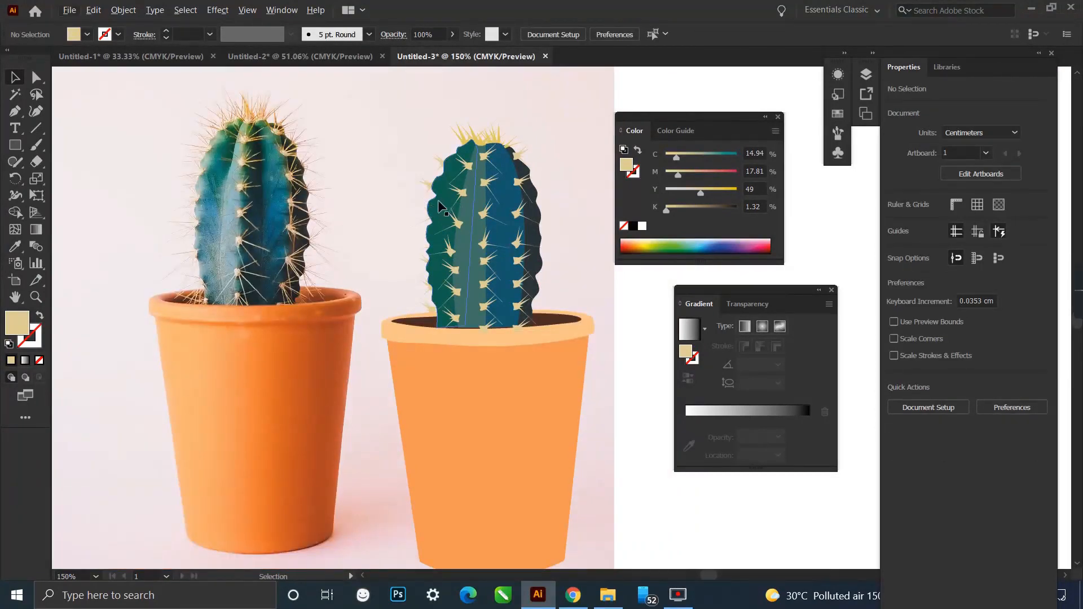
Fill the cactus's leftmost green section with a white-to-black linear gradient angled about 80° from its lower part upward.
click(438, 200)
click(35, 230)
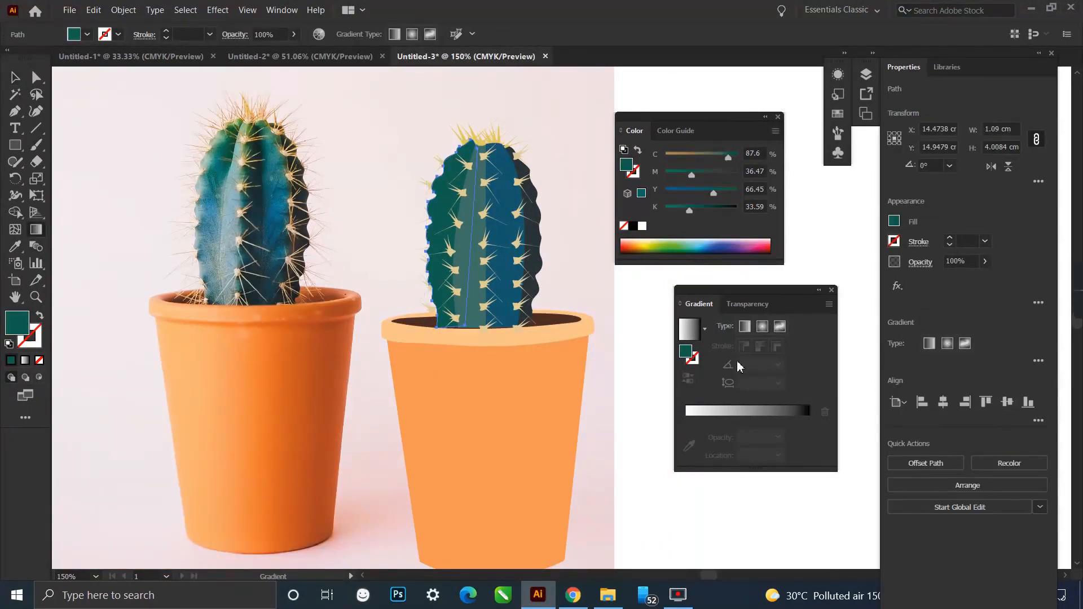
click(689, 329)
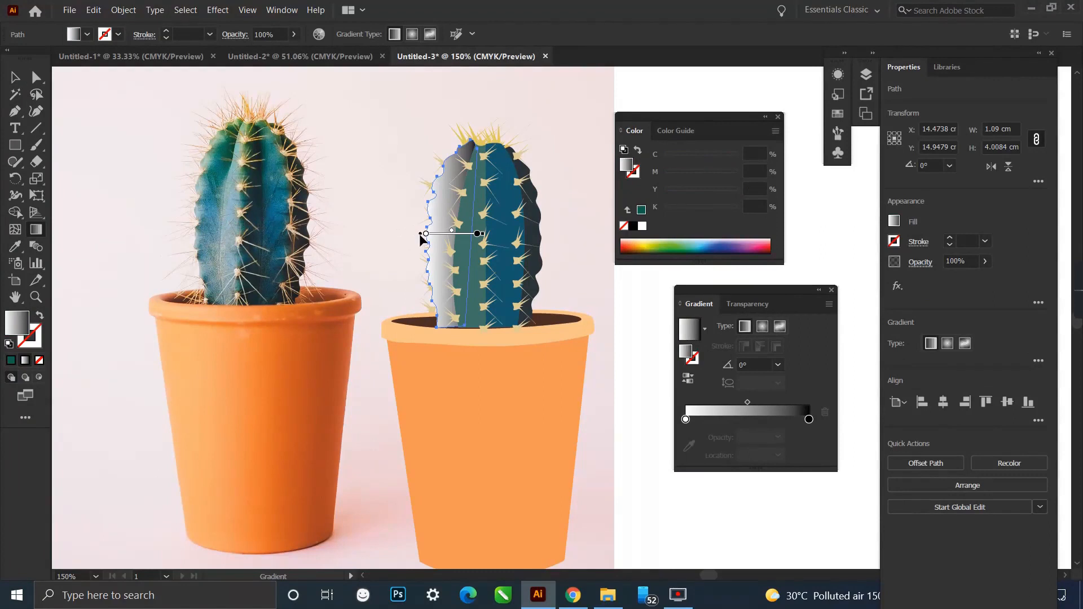
mouse_move(429, 233)
mouse_down()
mouse_move(480, 233)
mouse_move(466, 215)
mouse_move(472, 196)
mouse_up()
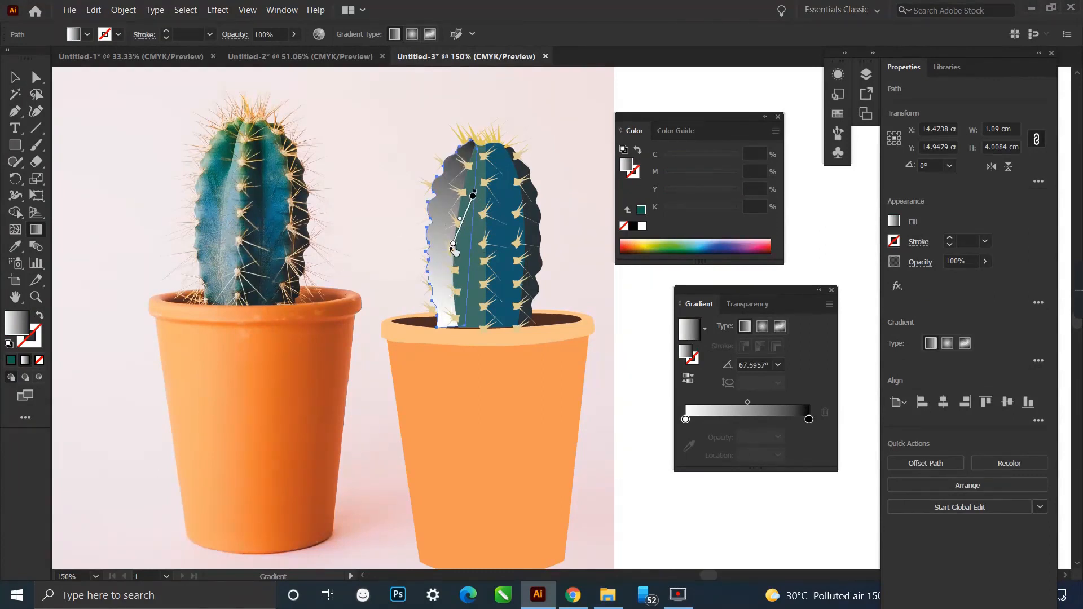
click(454, 246)
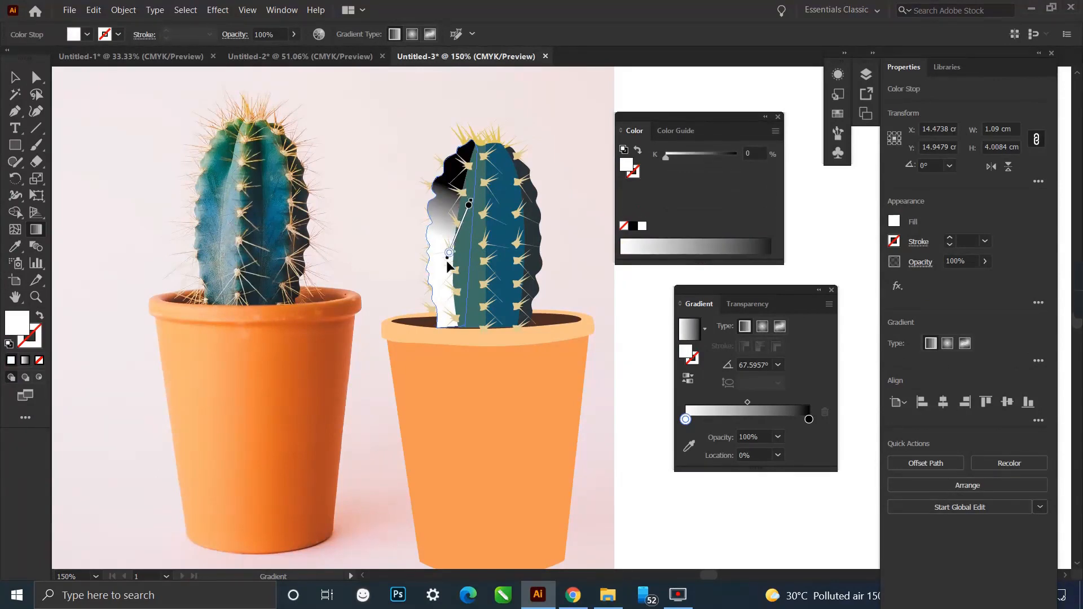
drag(447, 259, 438, 284)
mouse_move(462, 213)
mouse_down()
mouse_move(470, 186)
mouse_move(452, 180)
mouse_move(463, 169)
mouse_up()
key(ctrl+z)
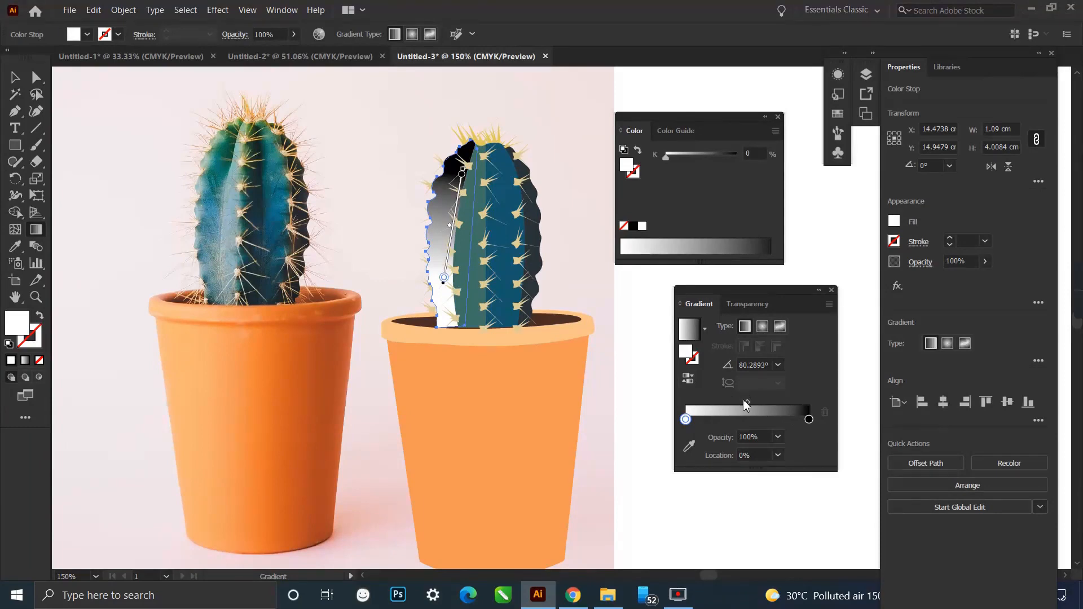
Colour the gradient's end stop with green sampled from the photo's upper cactus and set the midpoint slightly past the centre.
drag(746, 404, 807, 416)
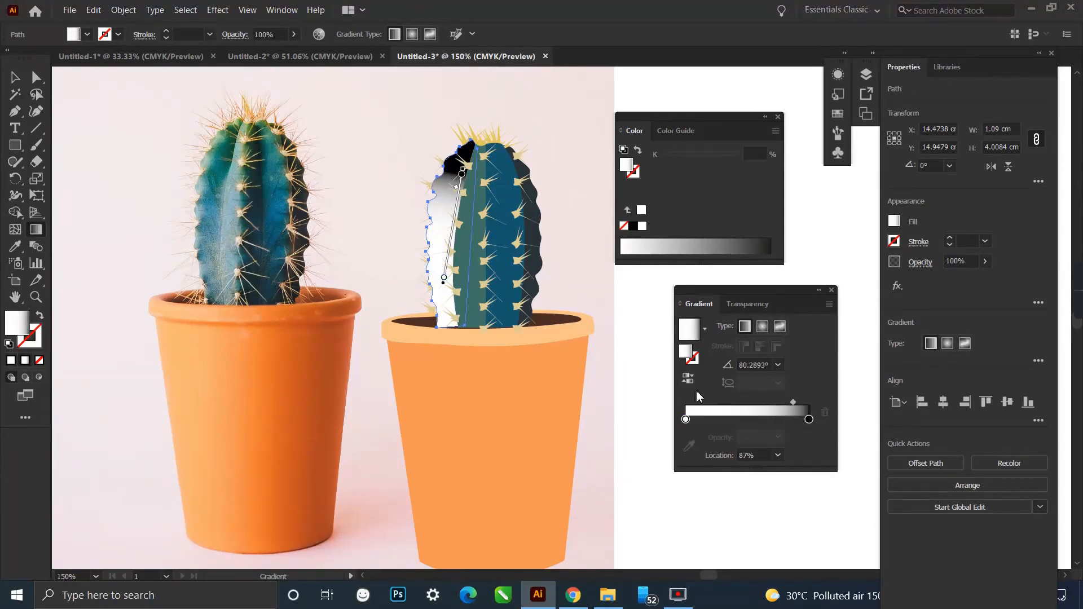
click(807, 419)
click(690, 449)
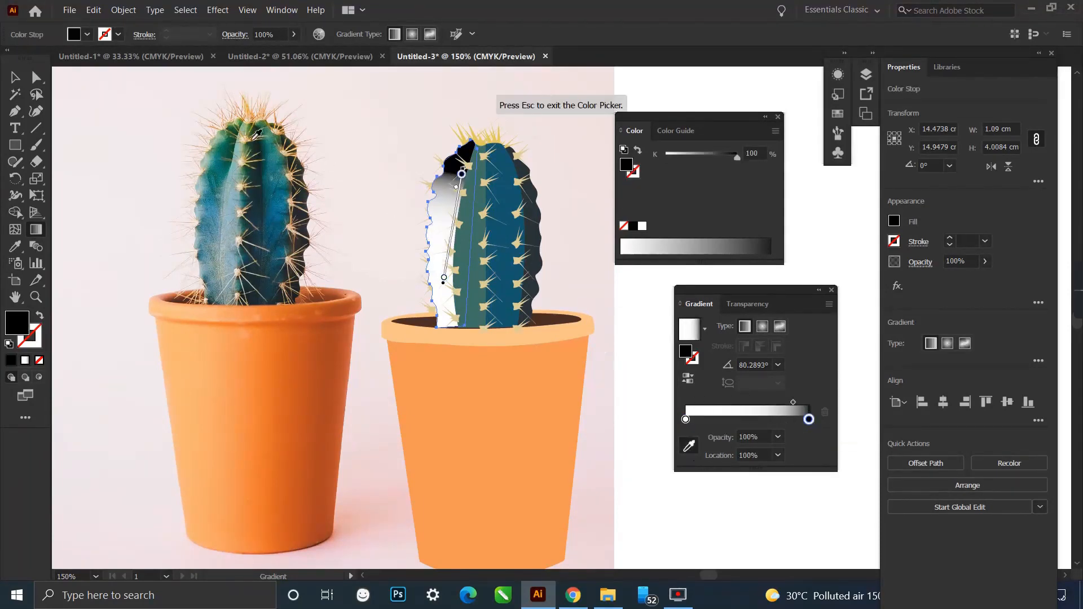
click(226, 141)
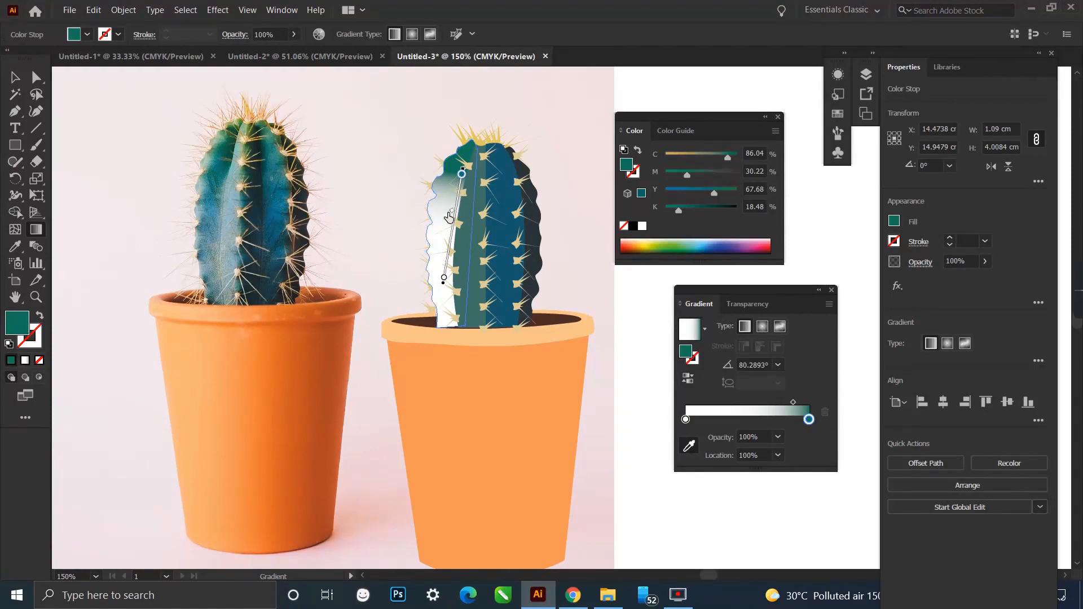
drag(450, 217, 446, 222)
Sample a light grey-blue from the photo's cactus for the gradient's start stop and set the end stop's yellow to 90%.
click(686, 420)
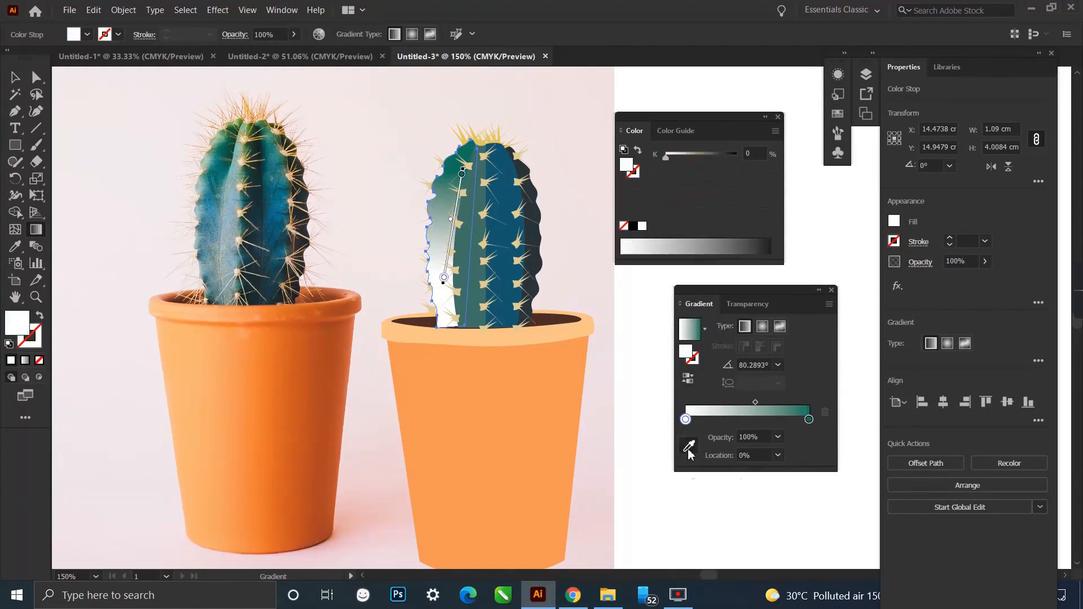
click(689, 449)
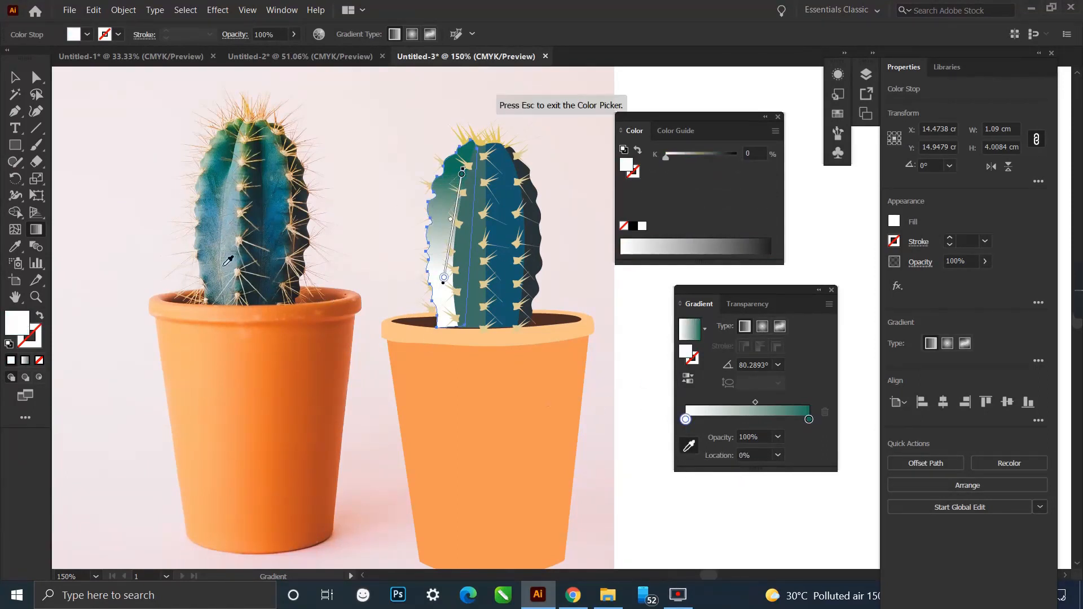
click(206, 236)
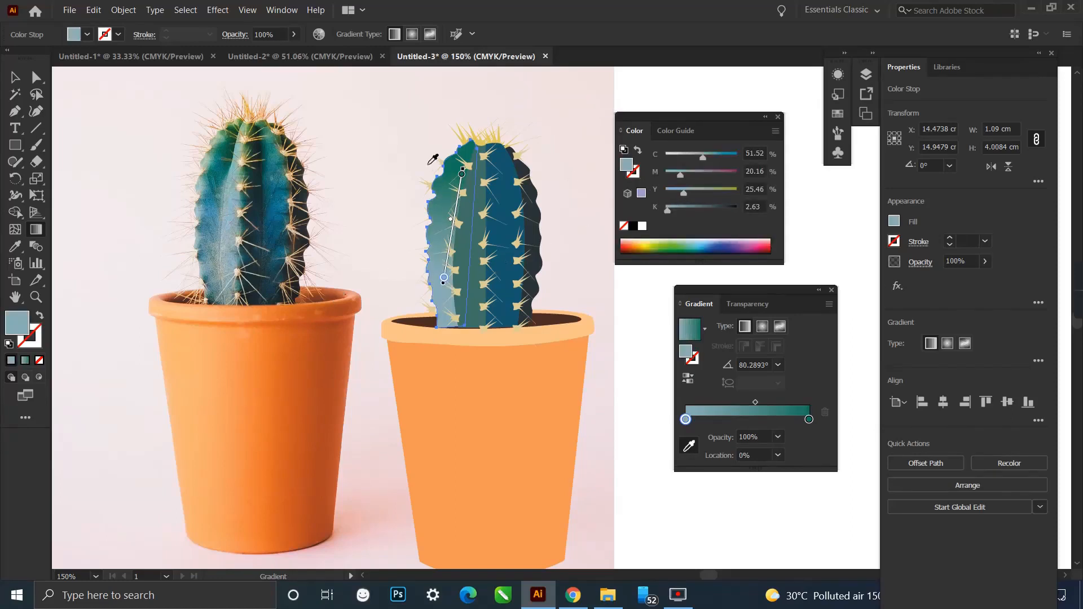
click(462, 174)
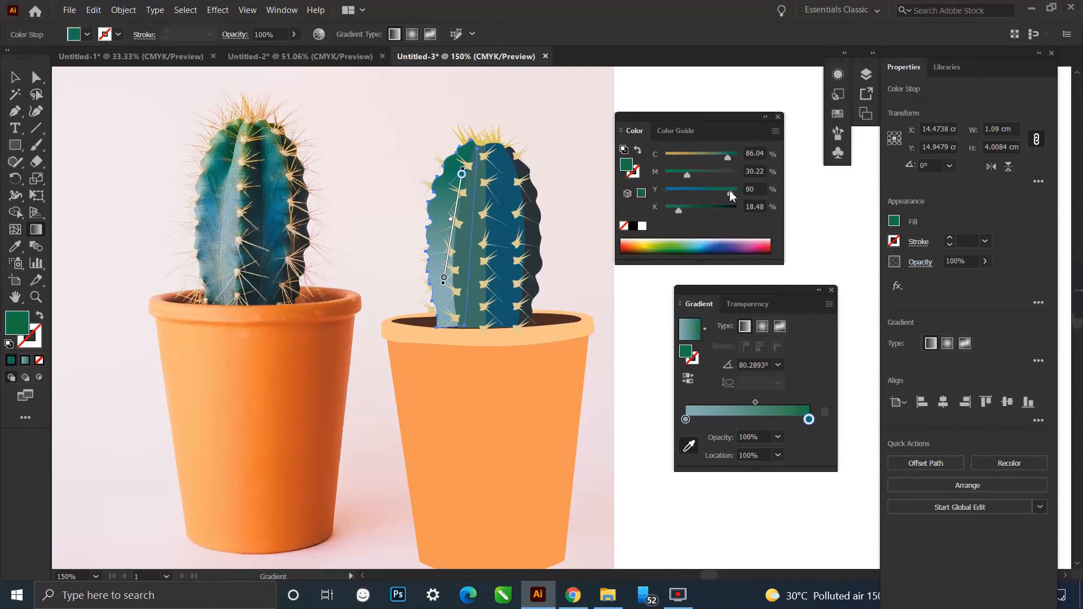
Change the gradient's start stop to a bright blue and set the midpoint to about 39%.
click(444, 279)
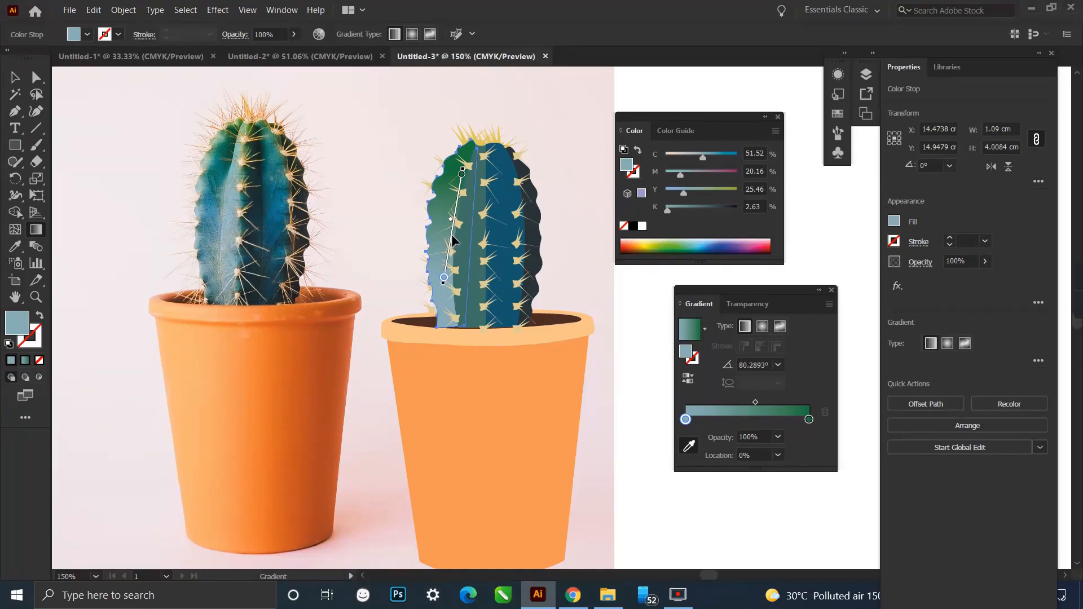
drag(755, 402, 748, 403)
click(686, 420)
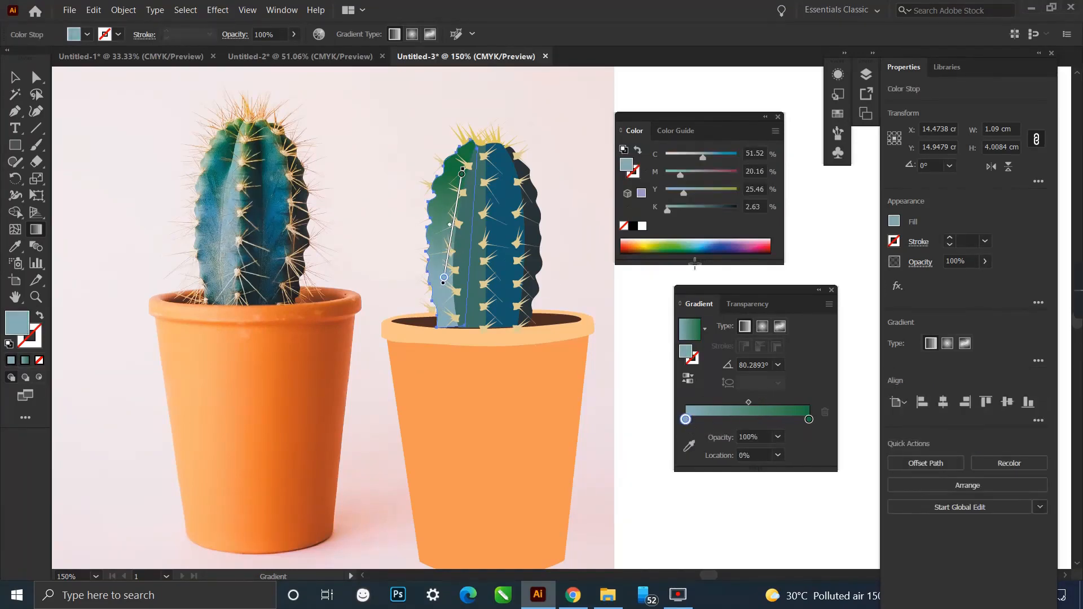
click(705, 246)
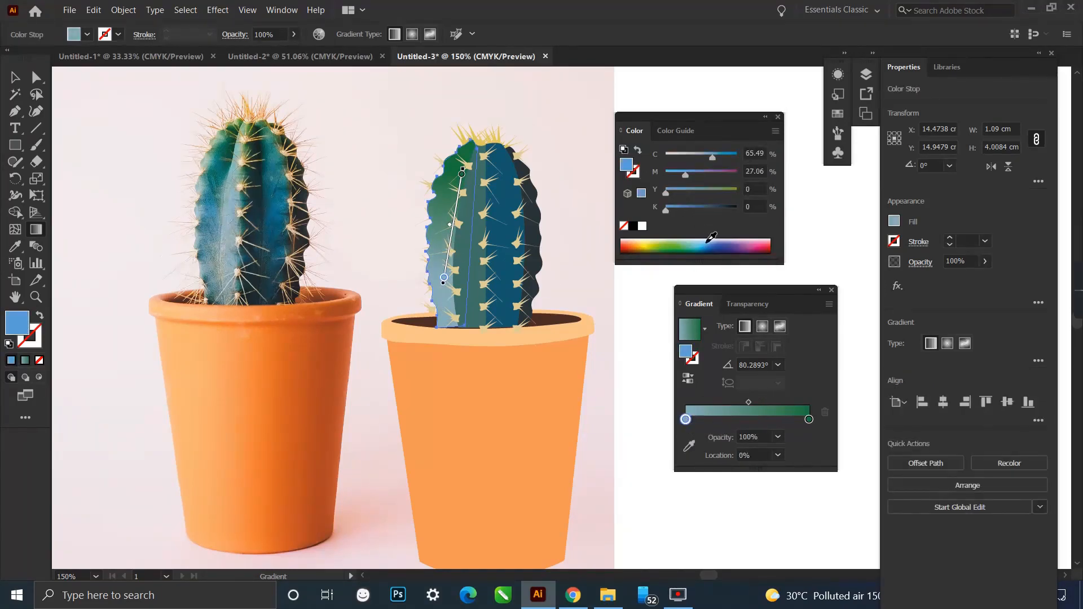
drag(749, 402, 734, 402)
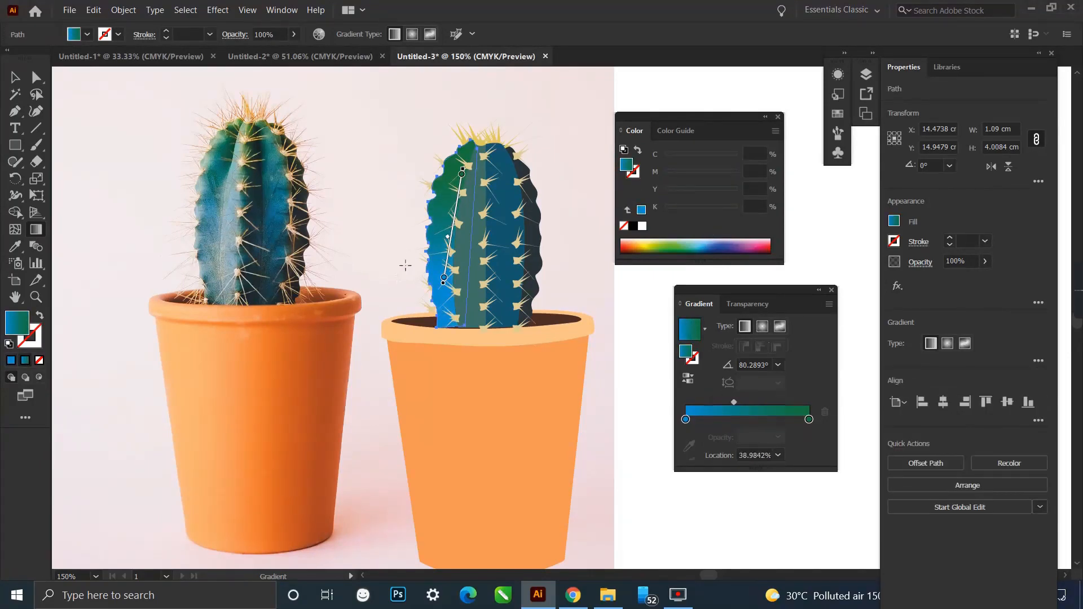
key(v)
click(384, 217)
Apply the blue-green linear gradient to the light green section and set its start stop's cyan to 31%.
click(470, 218)
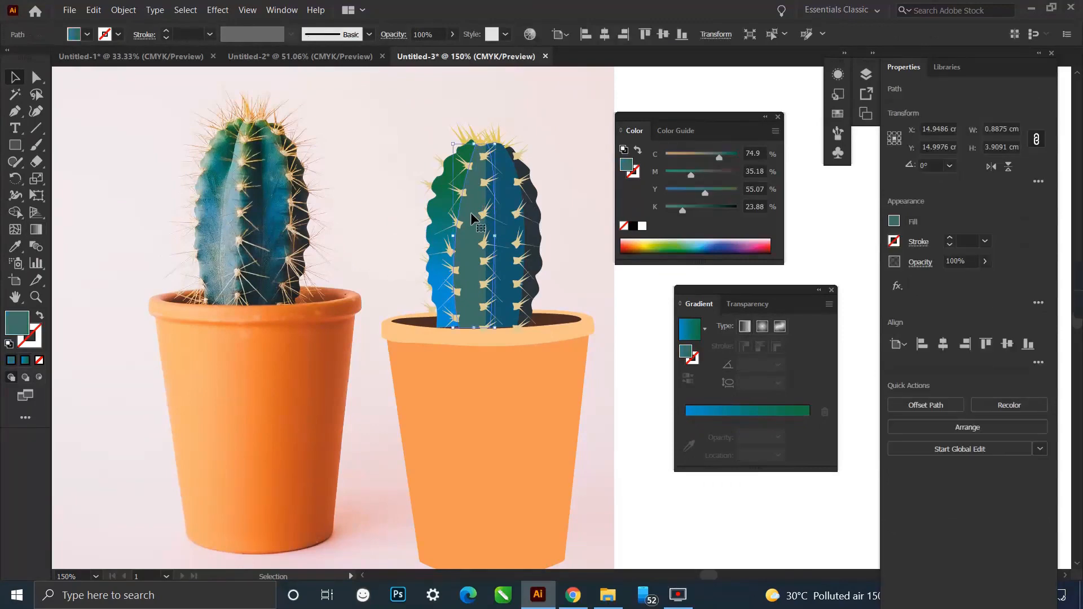
click(689, 330)
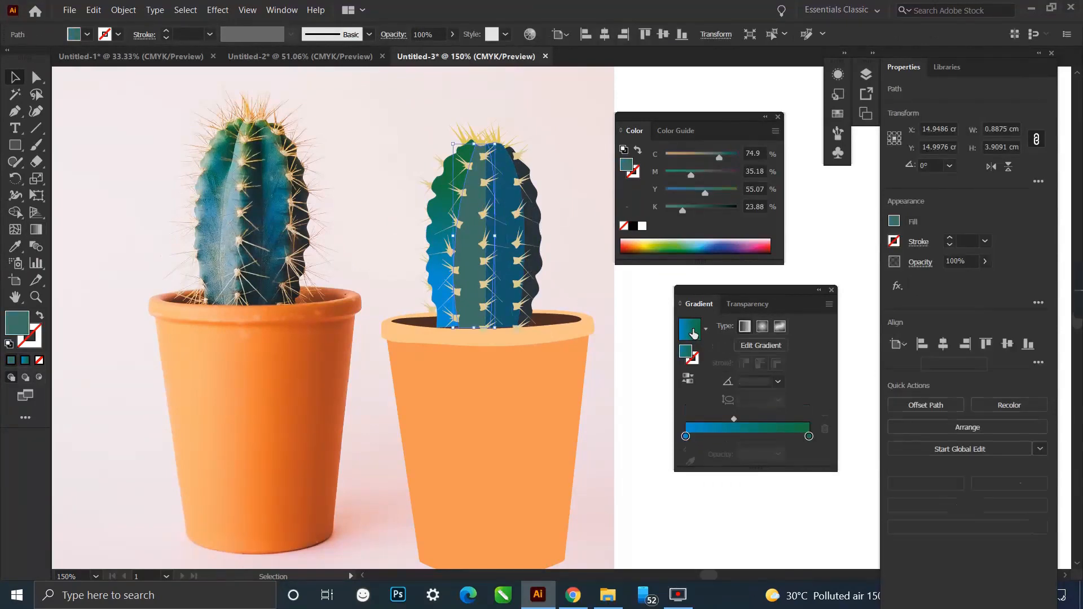
click(686, 436)
drag(703, 160, 687, 153)
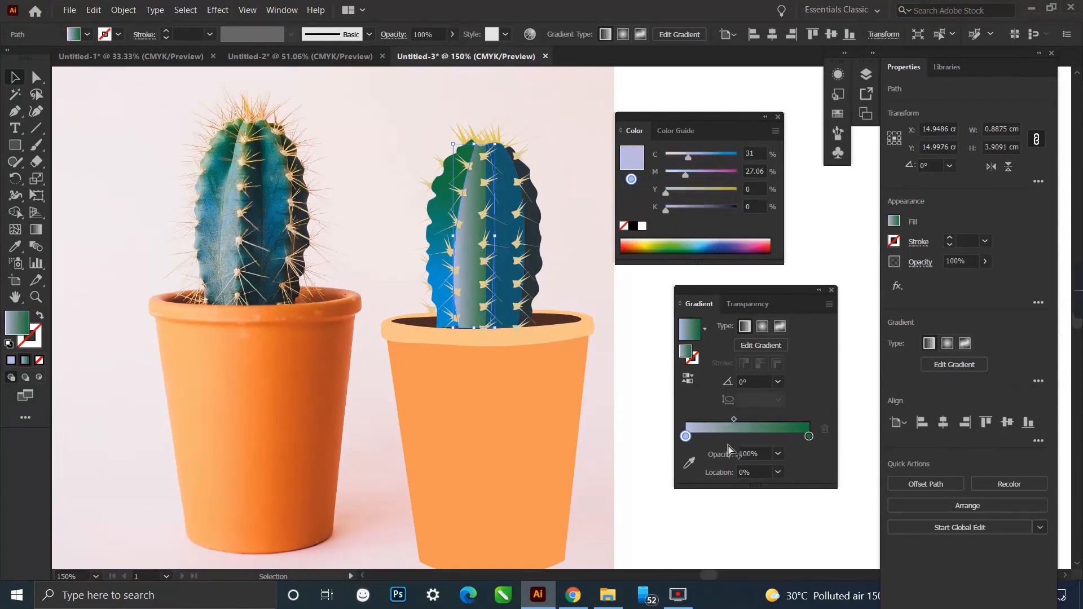
Colour the end stop from the photo's dark ridge with 24% magenta and 76% black, and set the midpoint to about 28%.
click(809, 437)
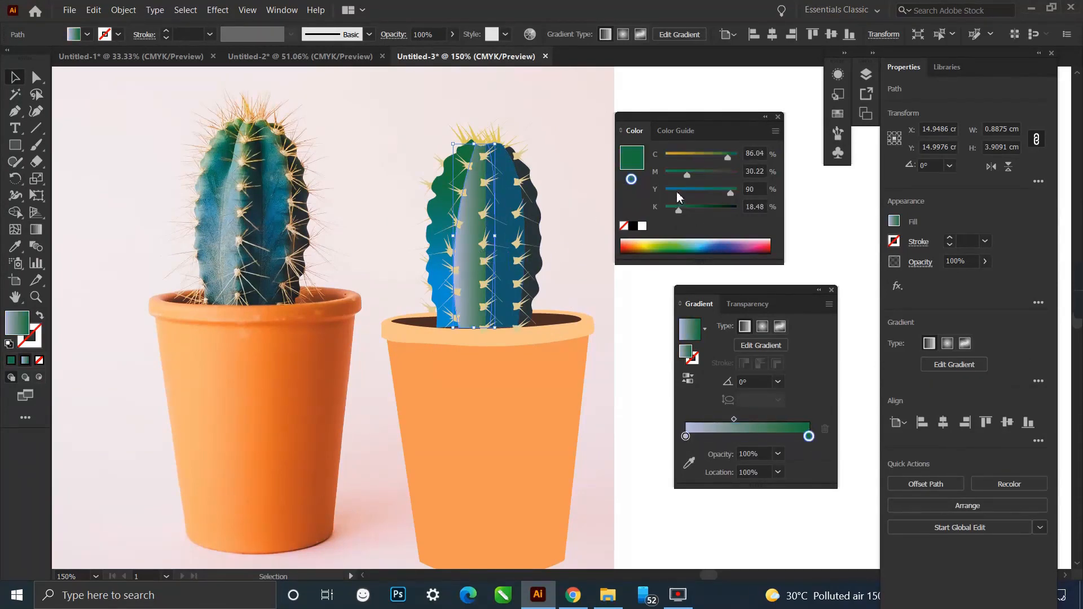
click(718, 246)
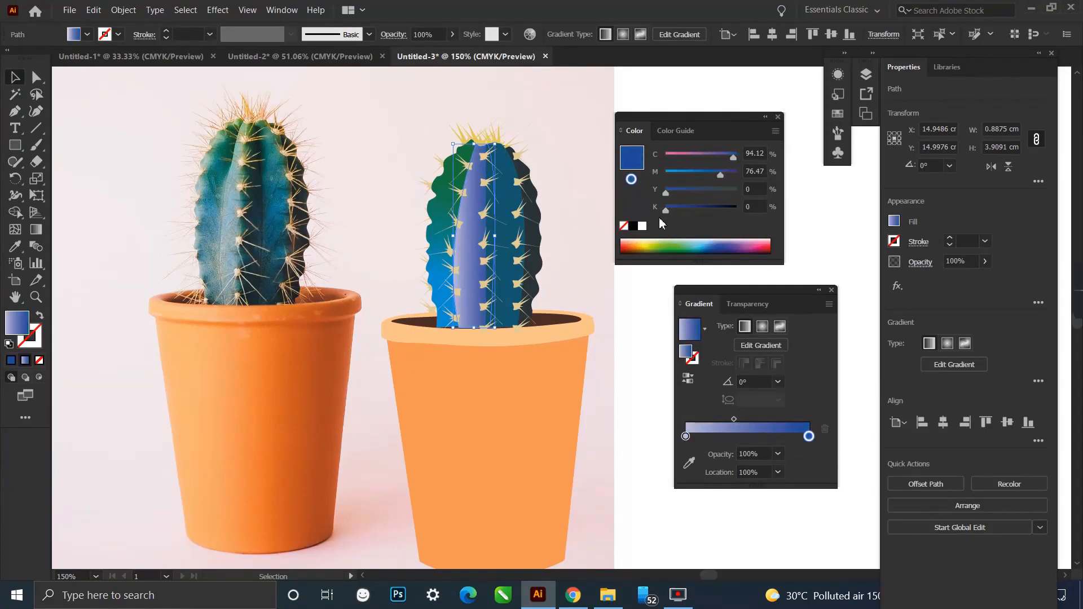
drag(666, 209, 709, 212)
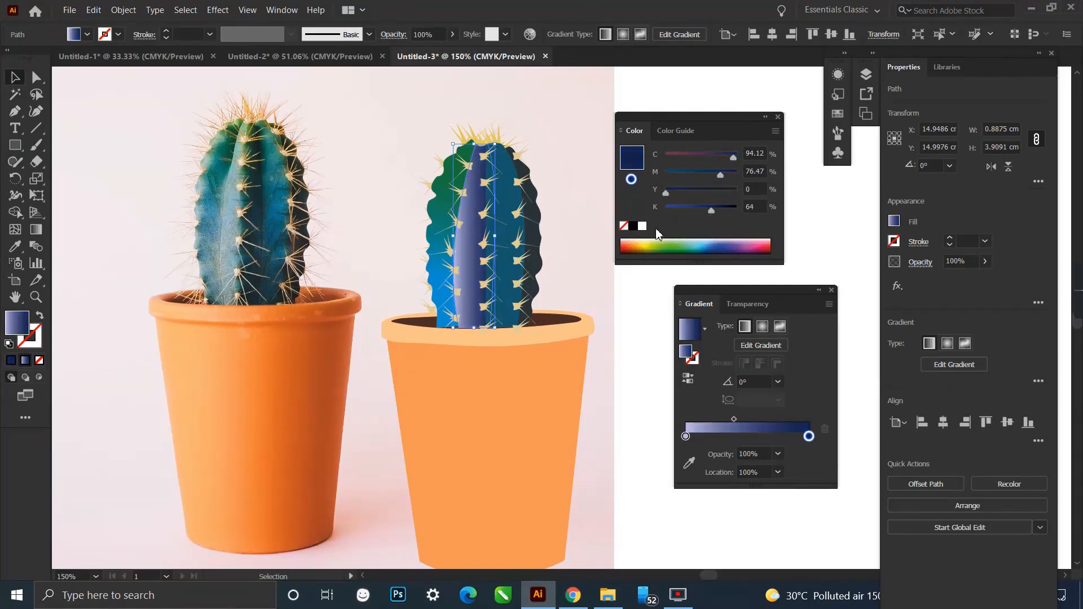
click(262, 202)
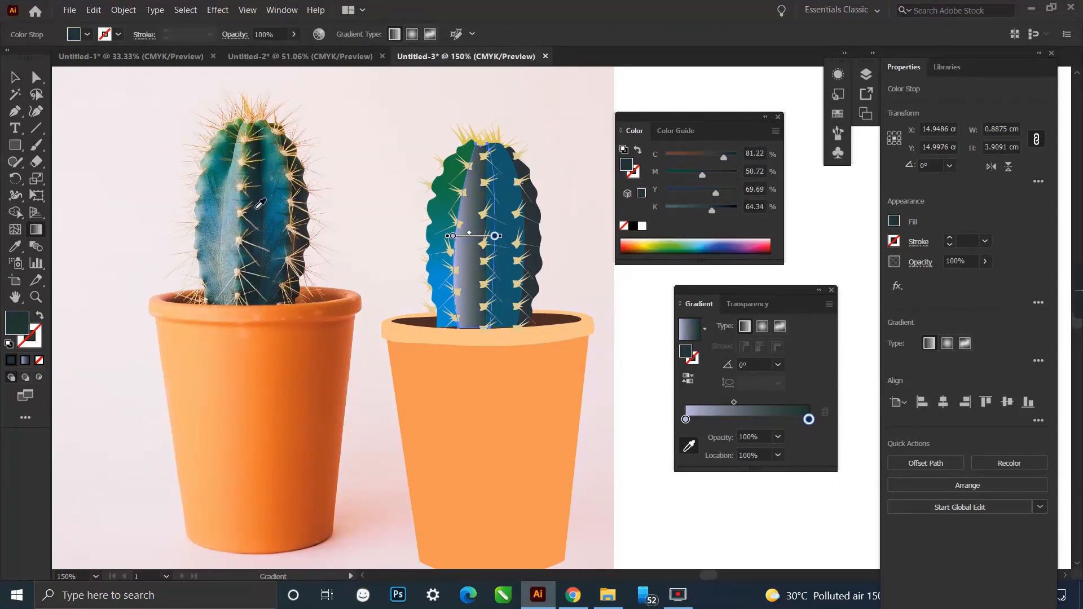
click(259, 210)
drag(708, 175, 720, 210)
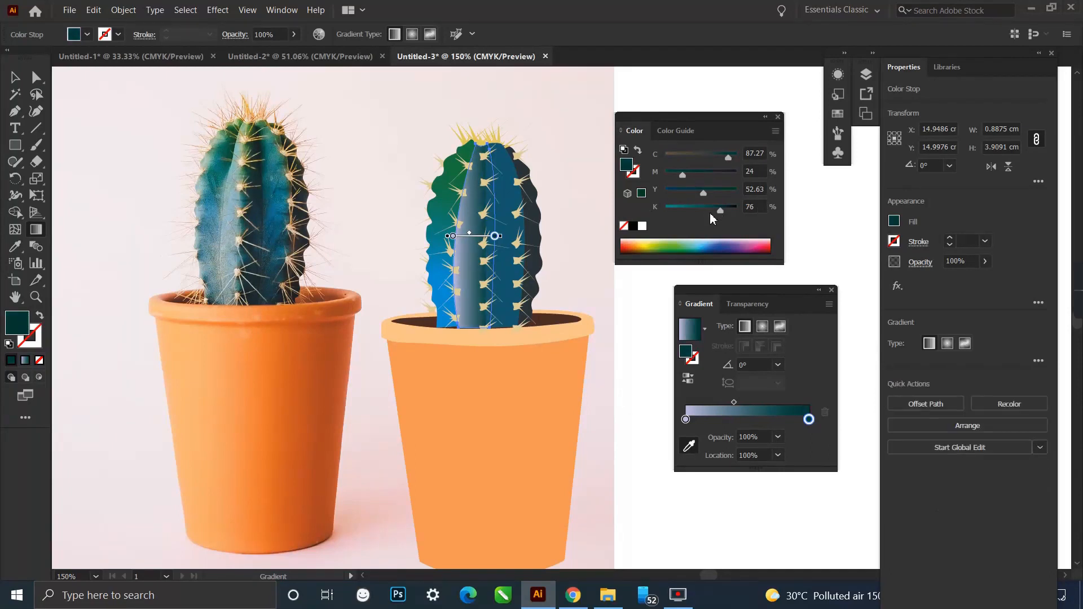
mouse_move(732, 403)
mouse_down()
mouse_move(747, 398)
mouse_move(720, 403)
mouse_up()
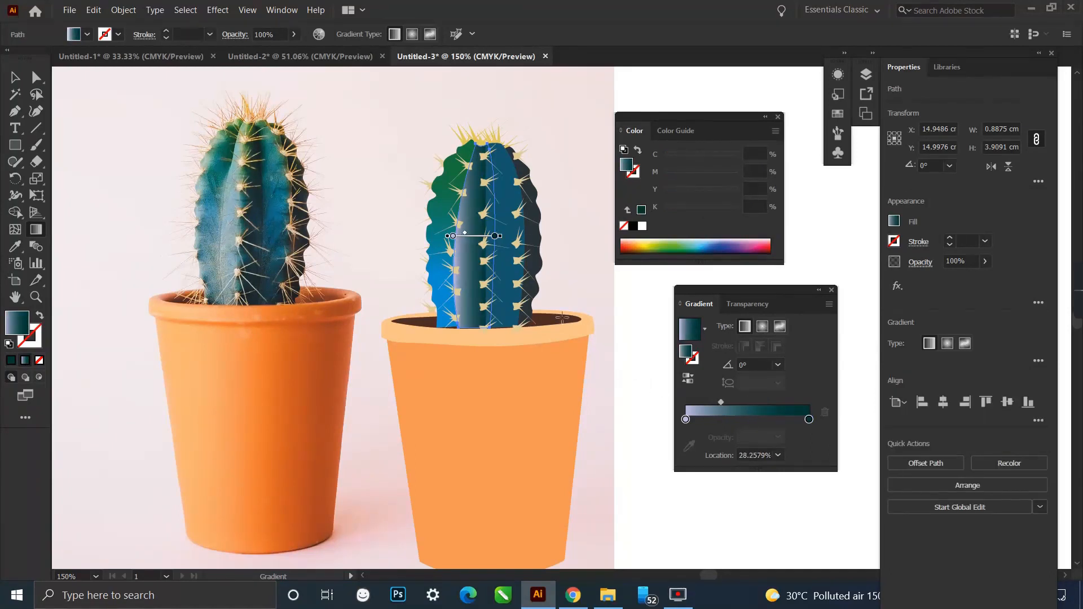
Apply the current linear gradient to the solid blue cactus section and set its angle to 90°.
key(v)
click(578, 274)
click(507, 225)
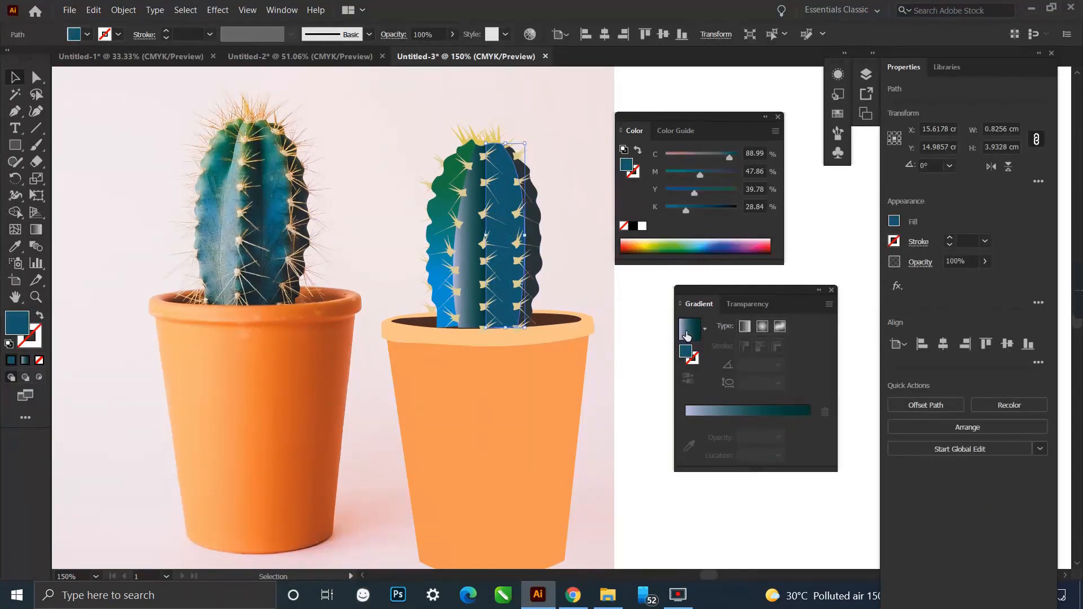
click(686, 337)
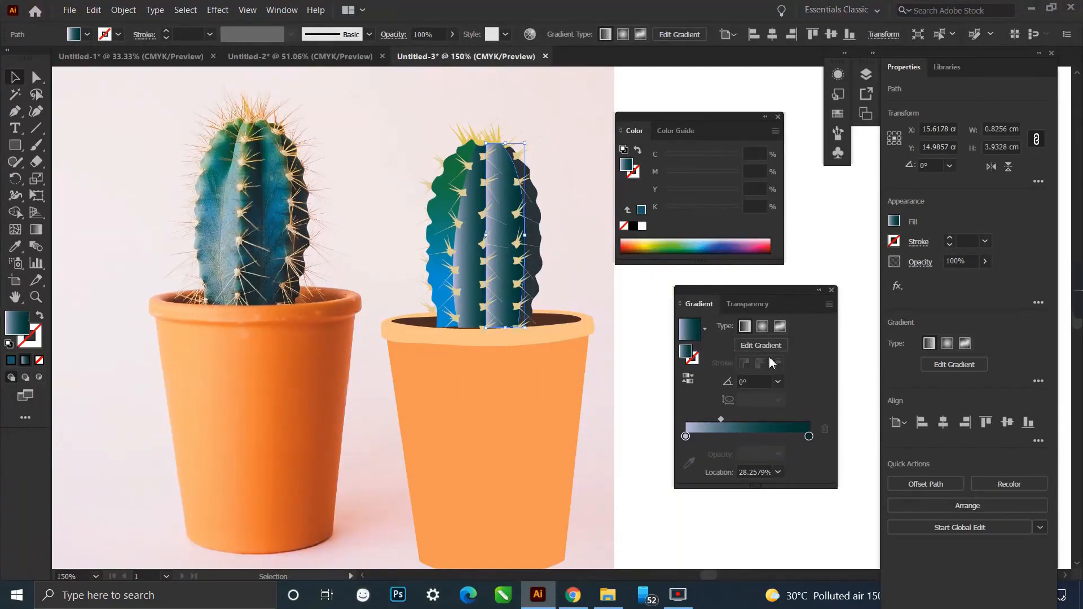
click(778, 387)
click(791, 171)
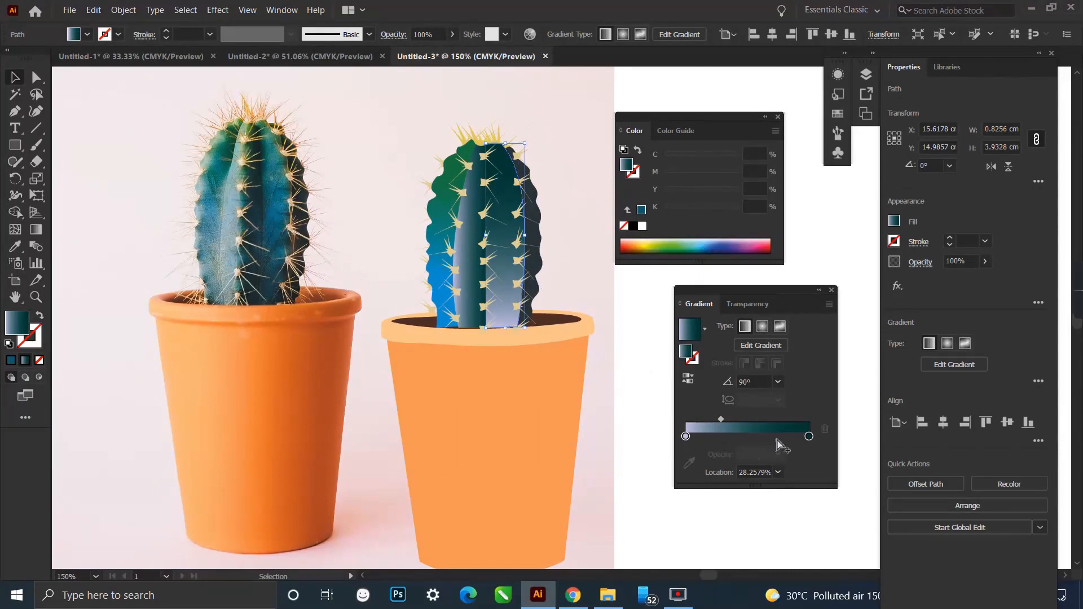
Sample blue from the photo's cactus for the section gradient's start stop and set its yellow to 65%.
click(809, 436)
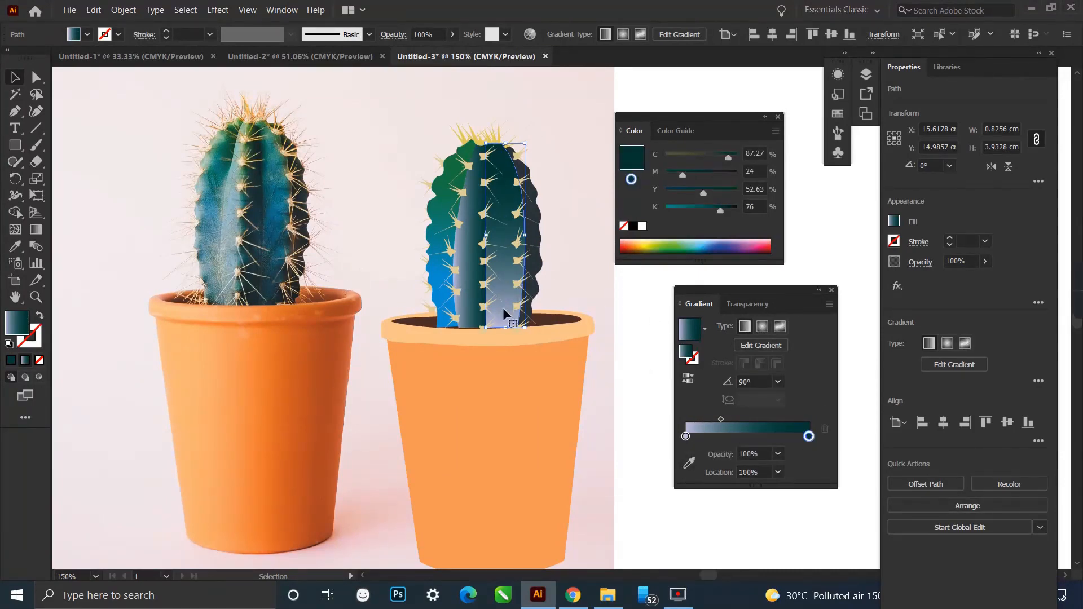
click(687, 437)
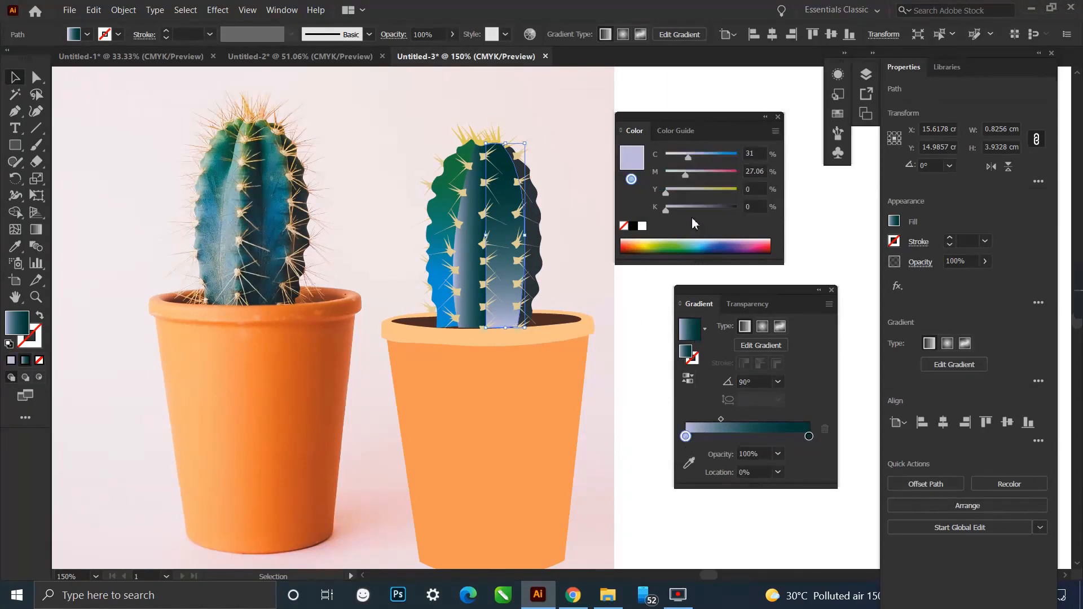
click(689, 463)
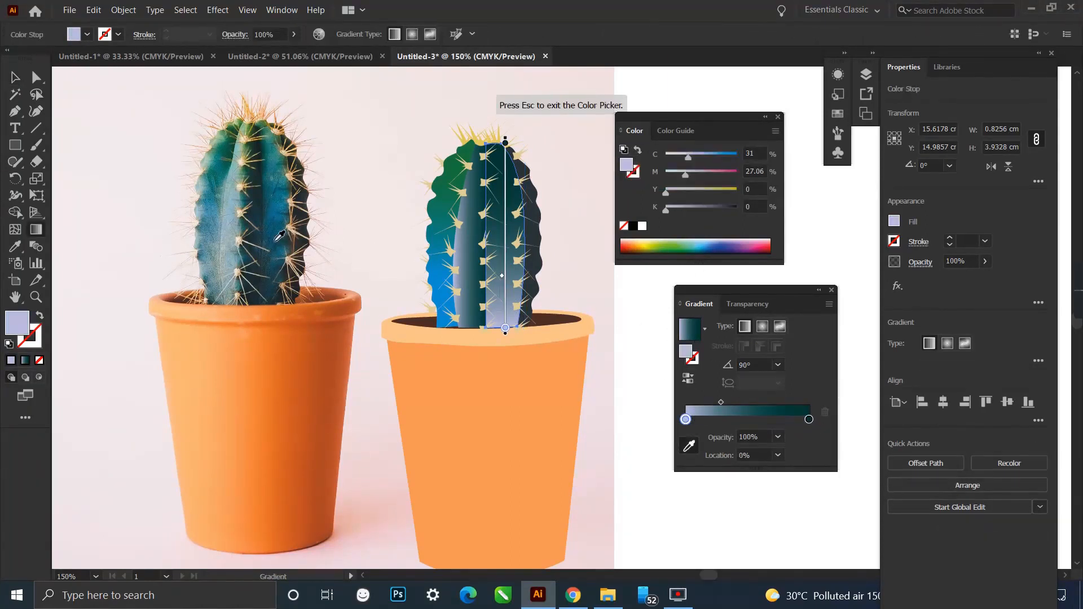
click(276, 239)
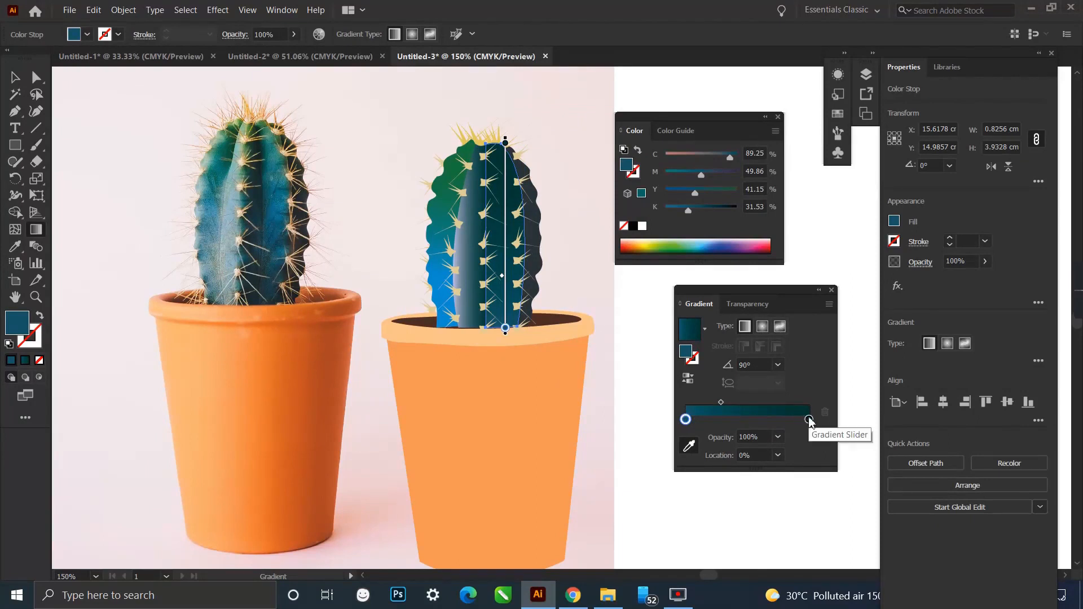
drag(695, 193, 712, 195)
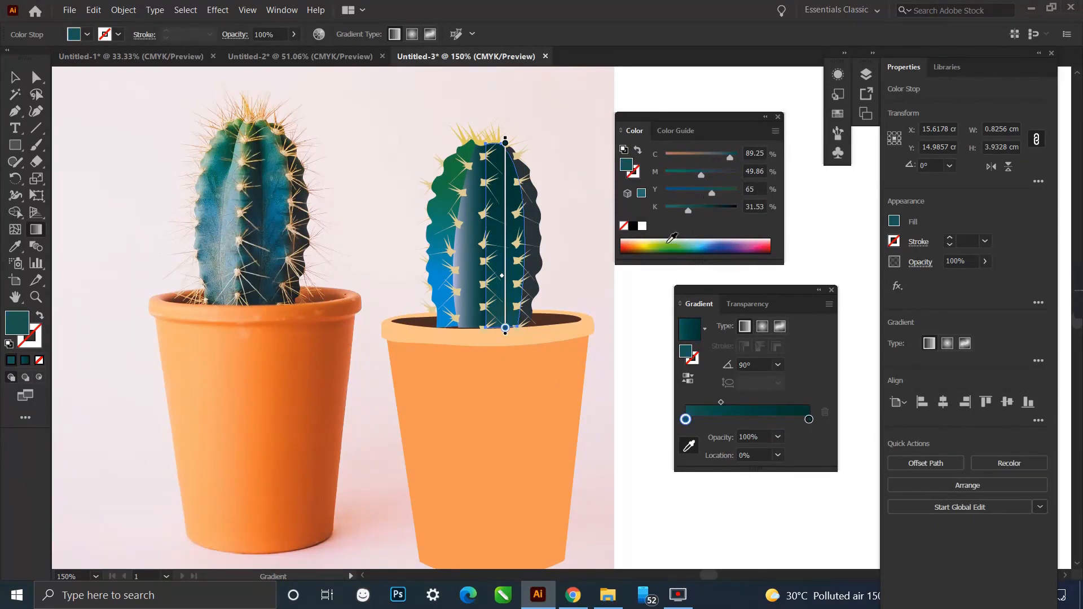
click(669, 240)
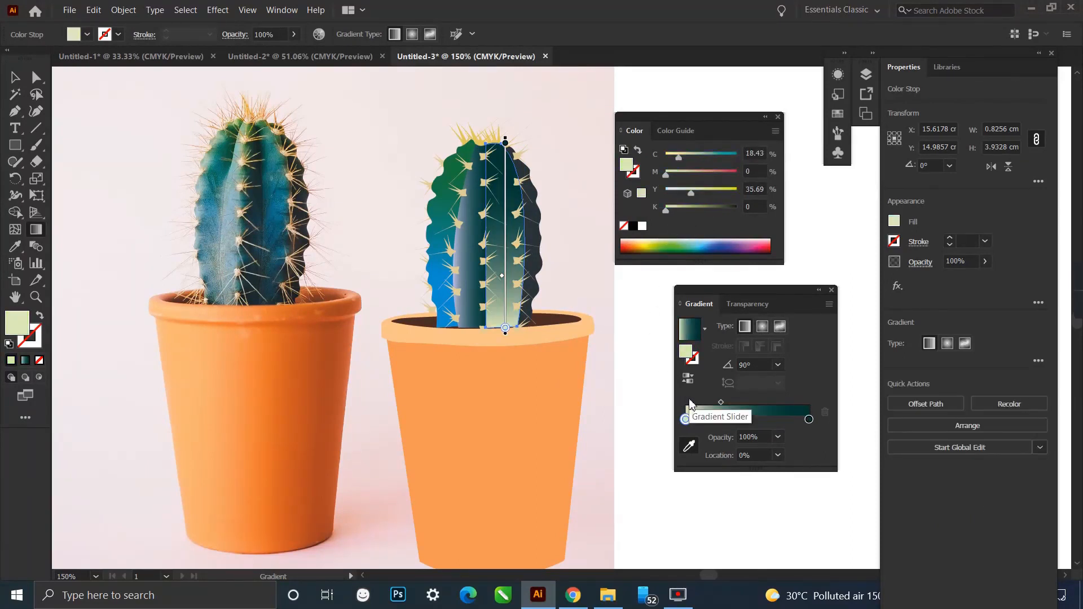
key(ctrl+z)
Sample the end stop's green from the top of the photo's cactus and set the gradient midpoint to about 80%.
click(809, 419)
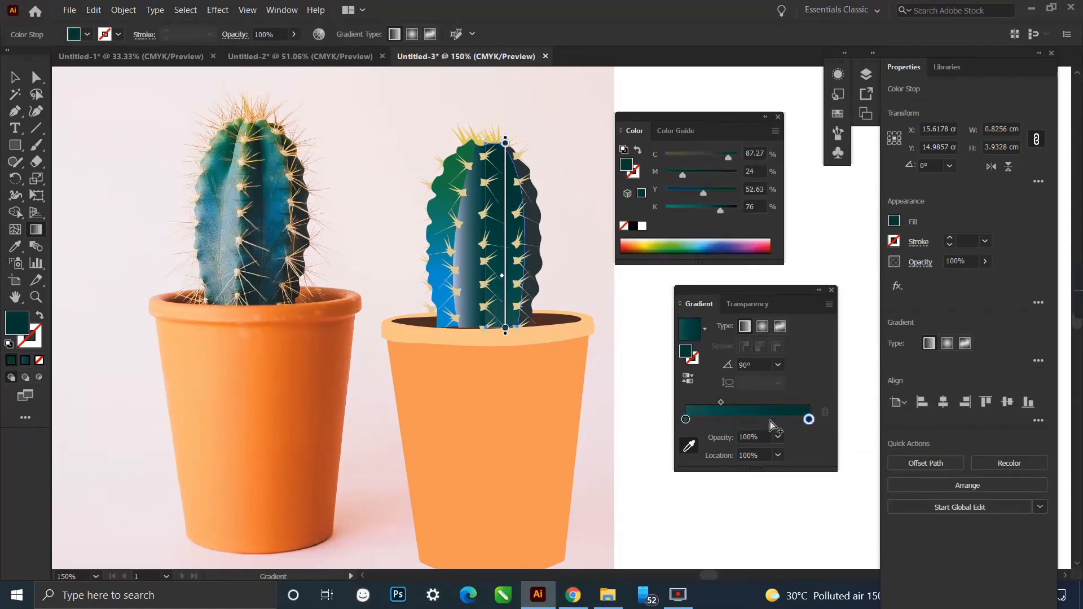
click(689, 446)
click(268, 136)
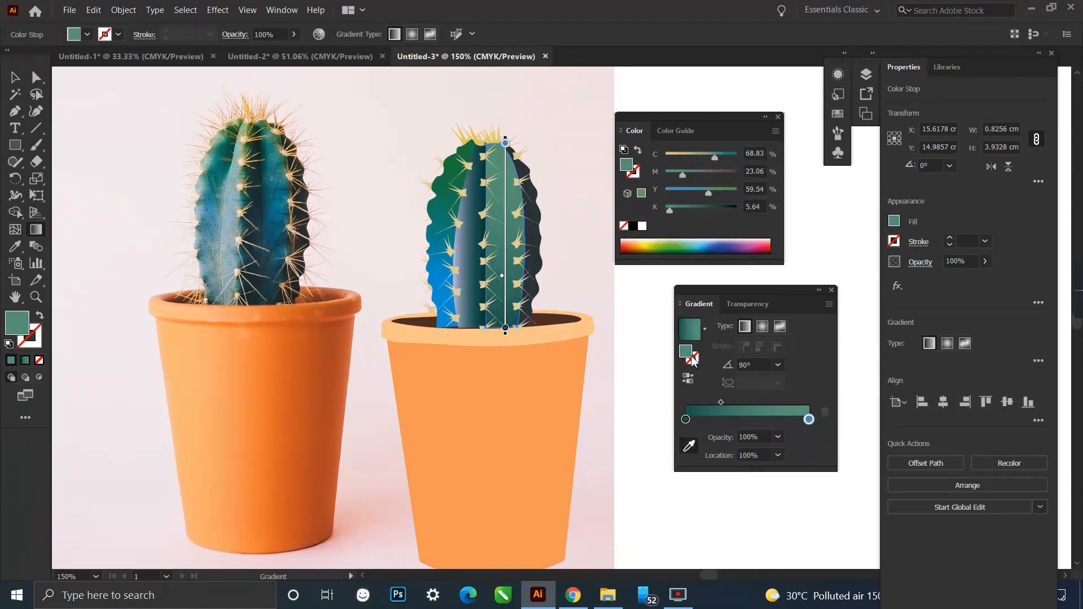
drag(728, 403, 785, 404)
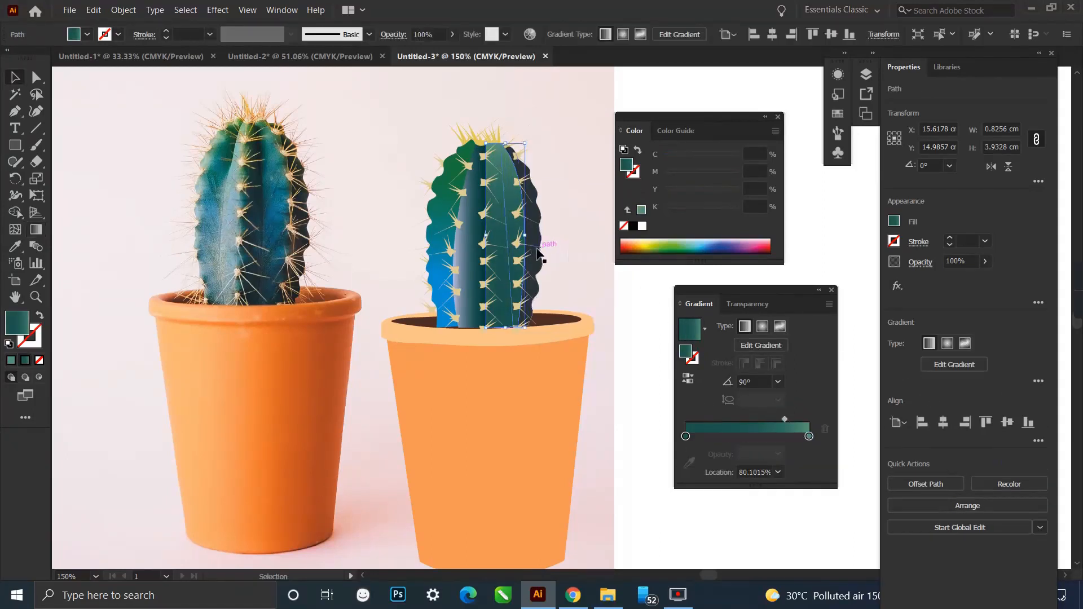
key(v)
click(583, 231)
Darken a spine cluster on the cactus tip with 35% black and recolour the uppermost right-ridge cluster mustard with 95.29% yellow and 28% black.
click(499, 150)
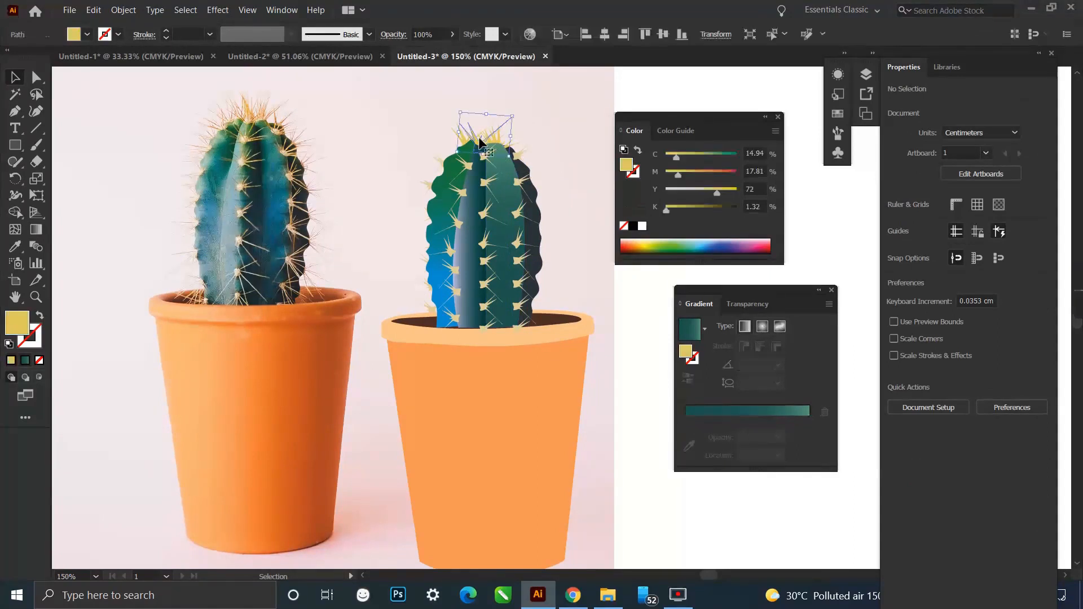
drag(668, 211, 695, 213)
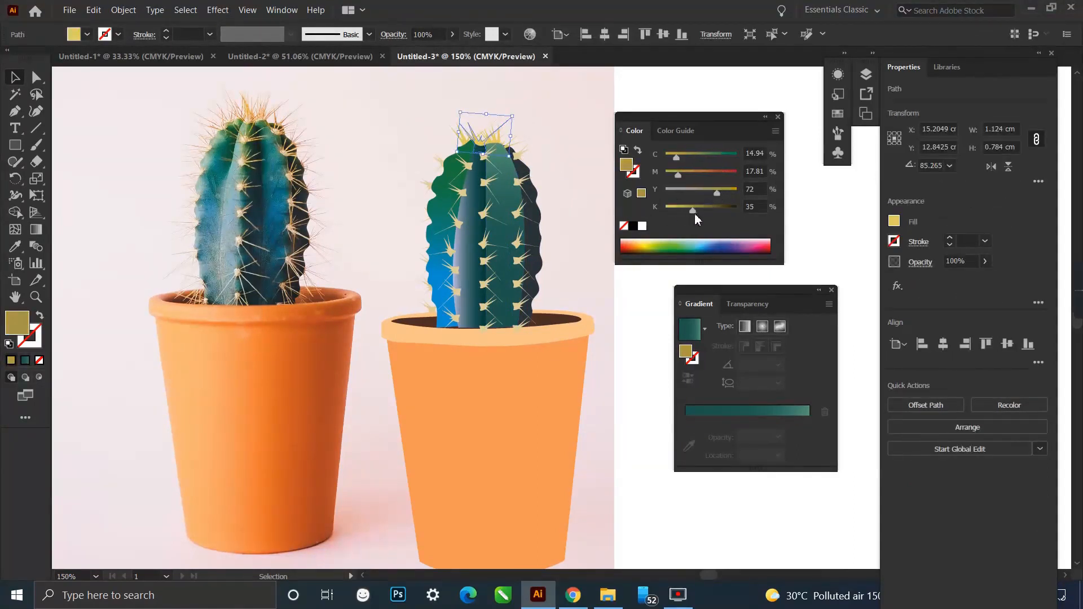
click(560, 139)
click(504, 145)
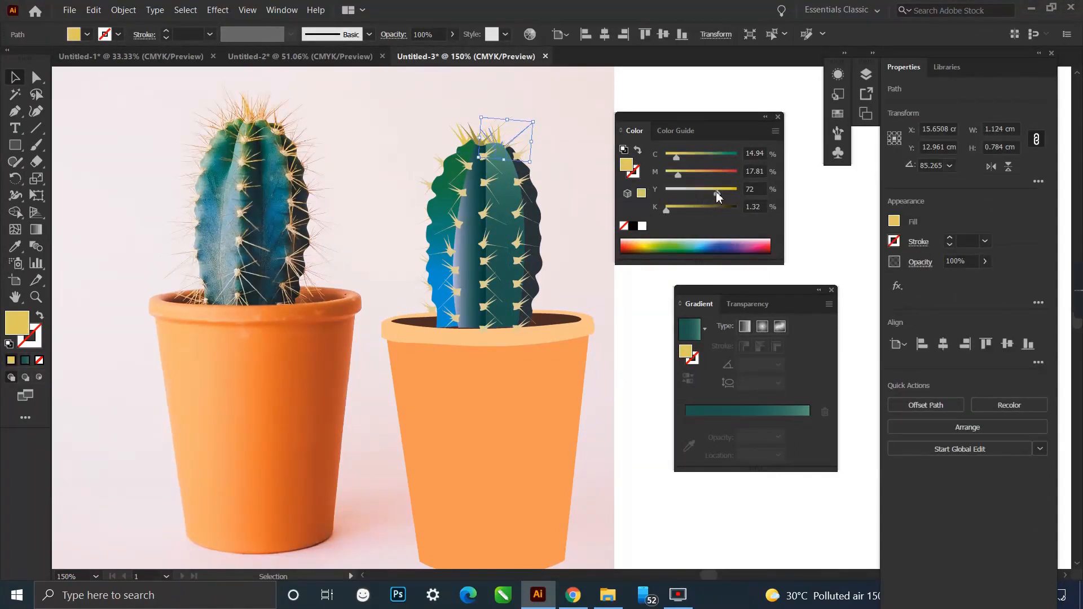
click(537, 167)
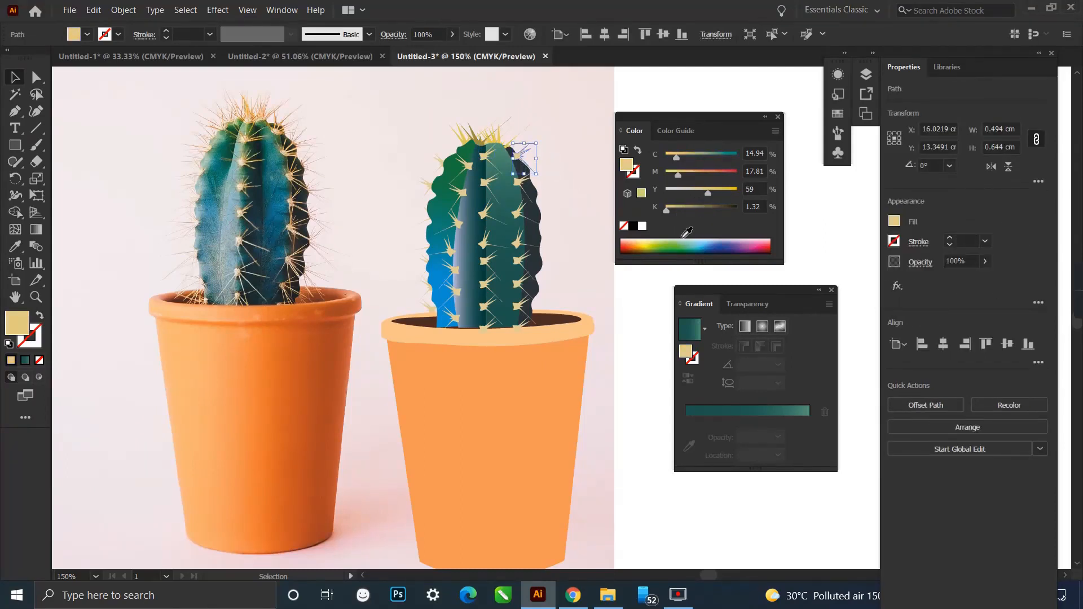
drag(684, 240, 686, 210)
click(575, 191)
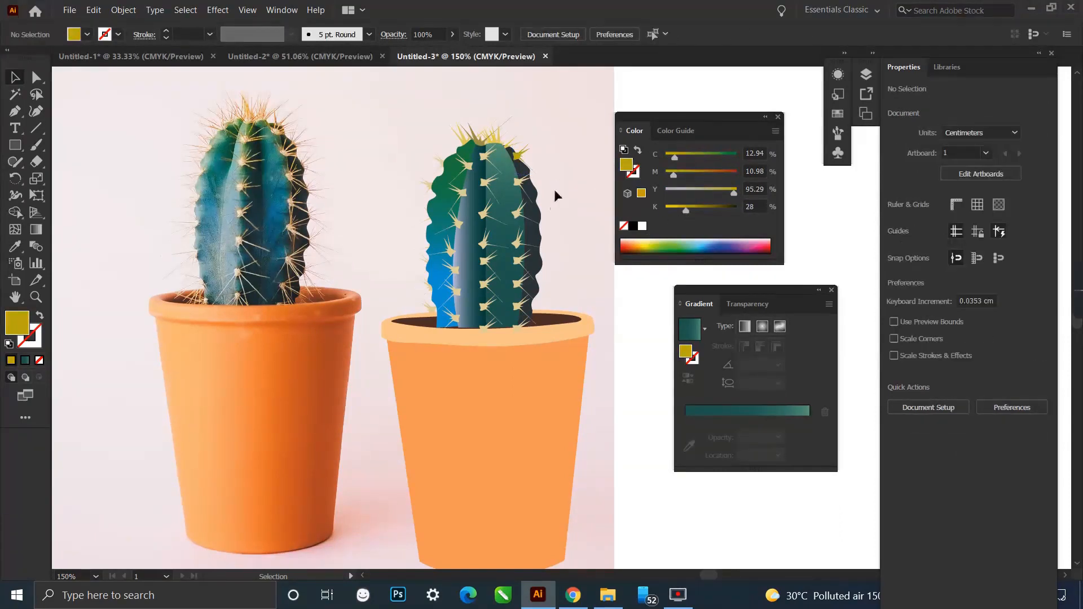
Recolour two upper spine clusters on the middle ridge, one with 68% yellow, the one below with 66% yellow and 33% black.
click(486, 189)
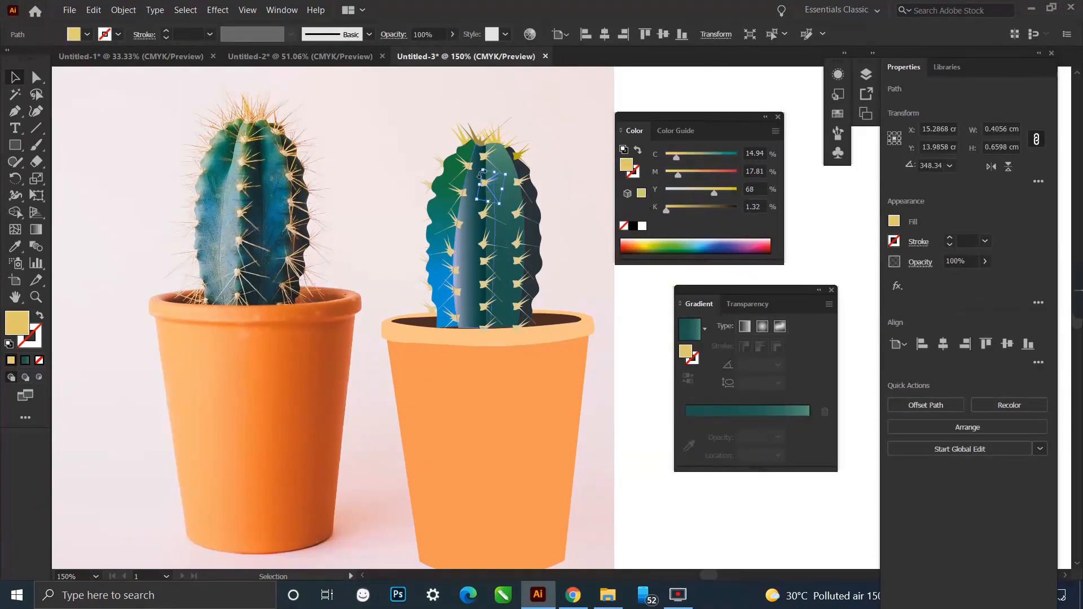
drag(483, 175, 522, 217)
click(689, 210)
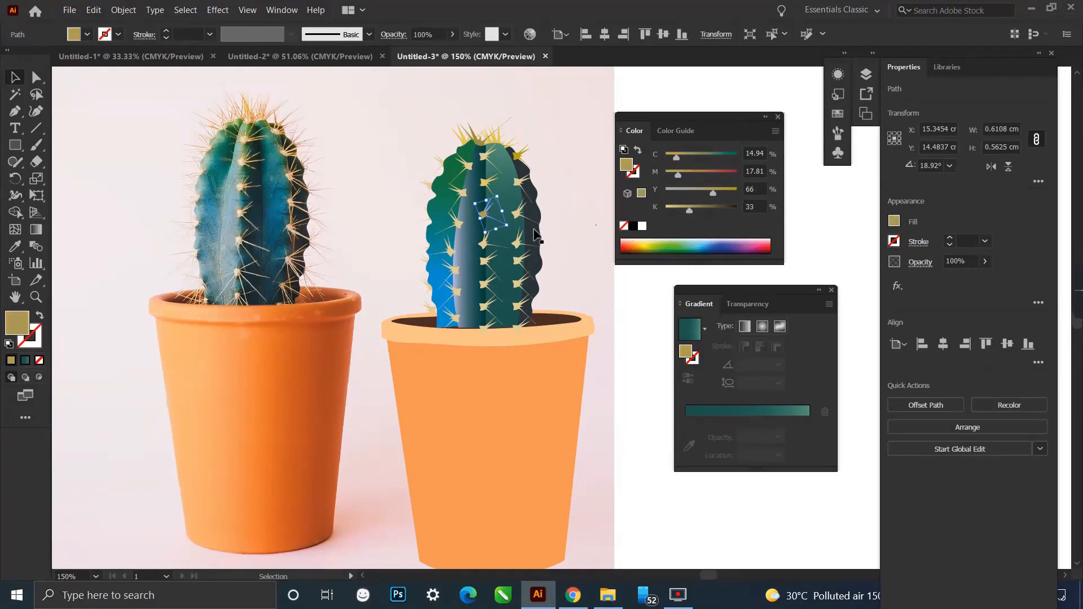
Tint two right-ridge spine clusters salmon: the lower with 47% magenta and 54% yellow, the upper with 59% magenta.
click(522, 209)
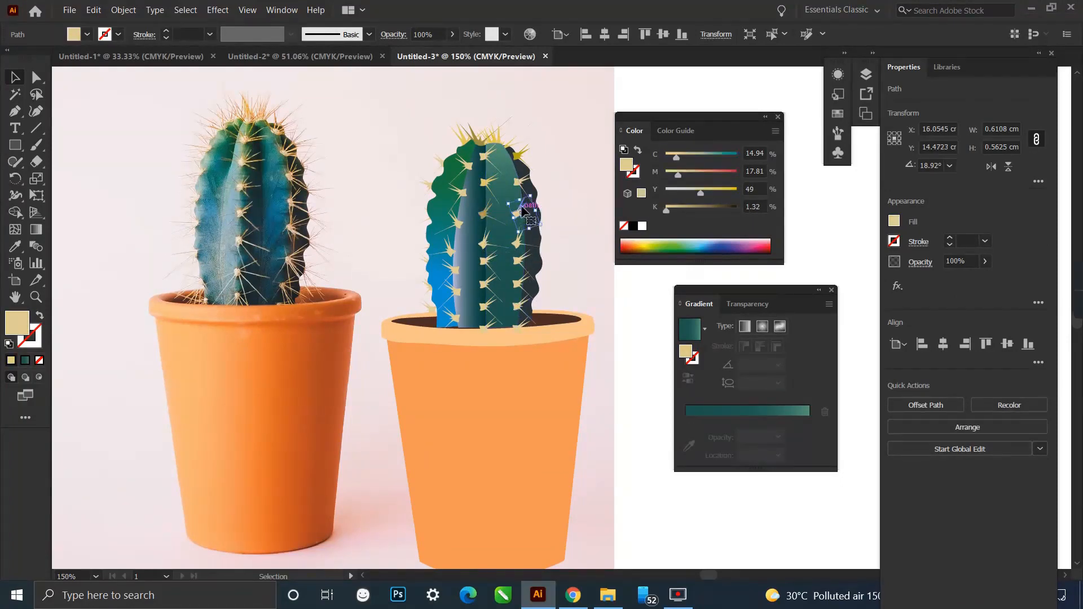
shift+click(516, 184)
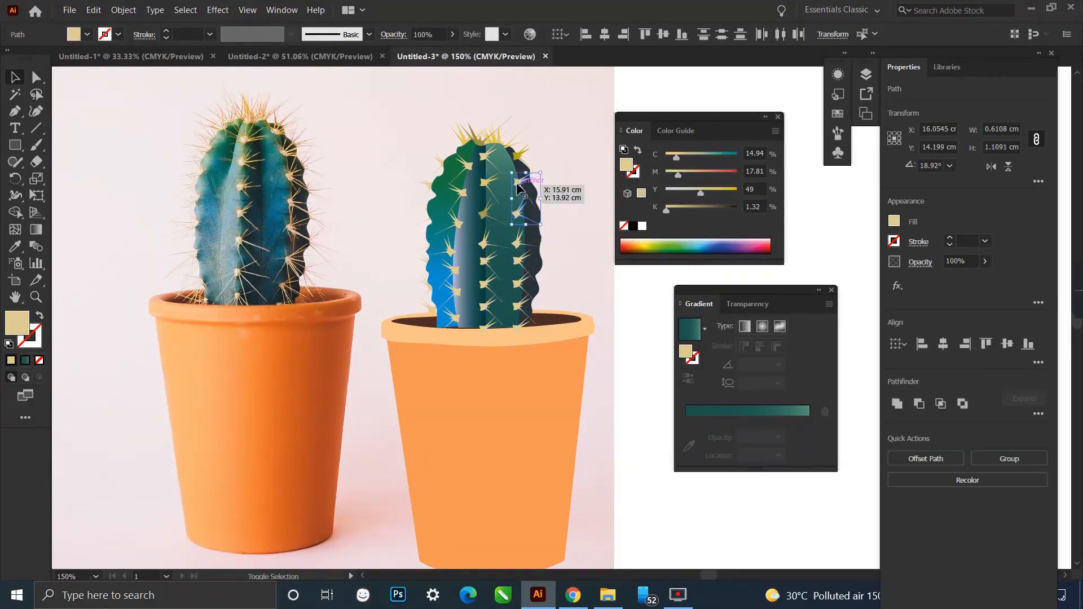
click(525, 285)
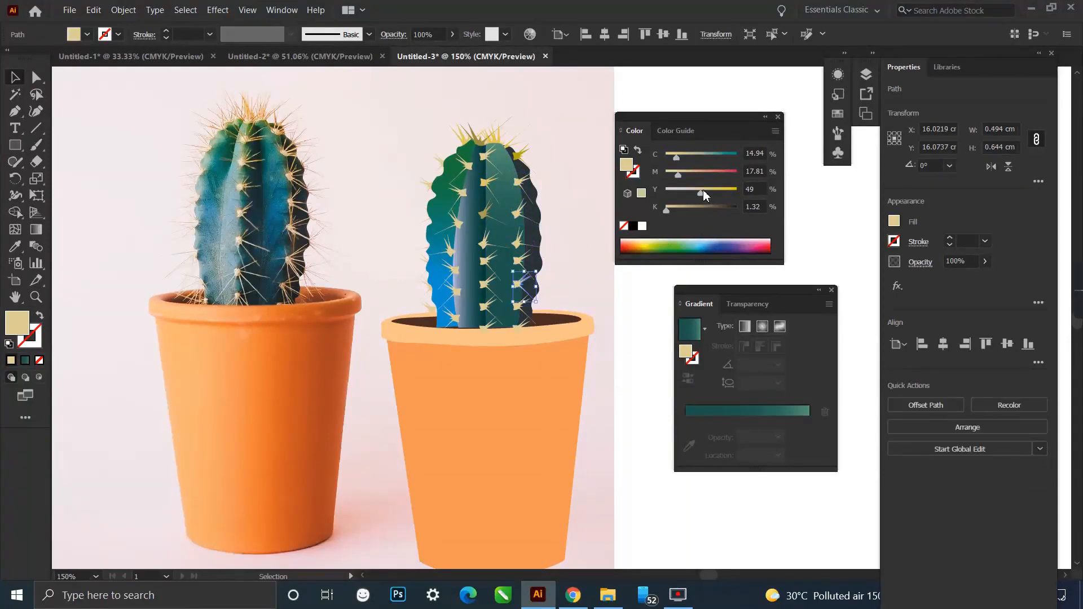
click(699, 172)
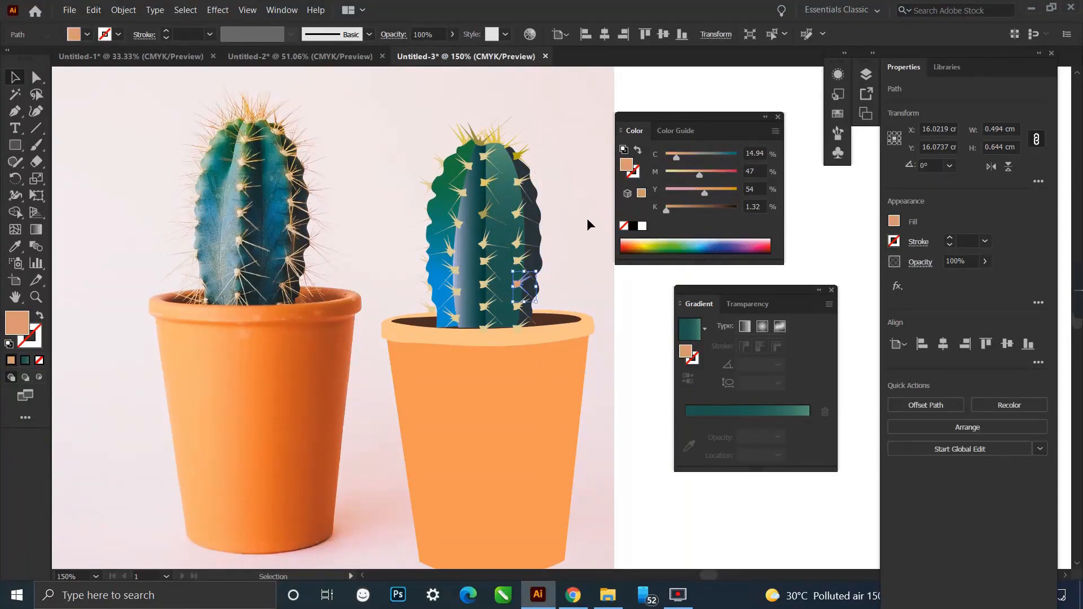
click(587, 218)
click(529, 177)
click(708, 173)
click(576, 173)
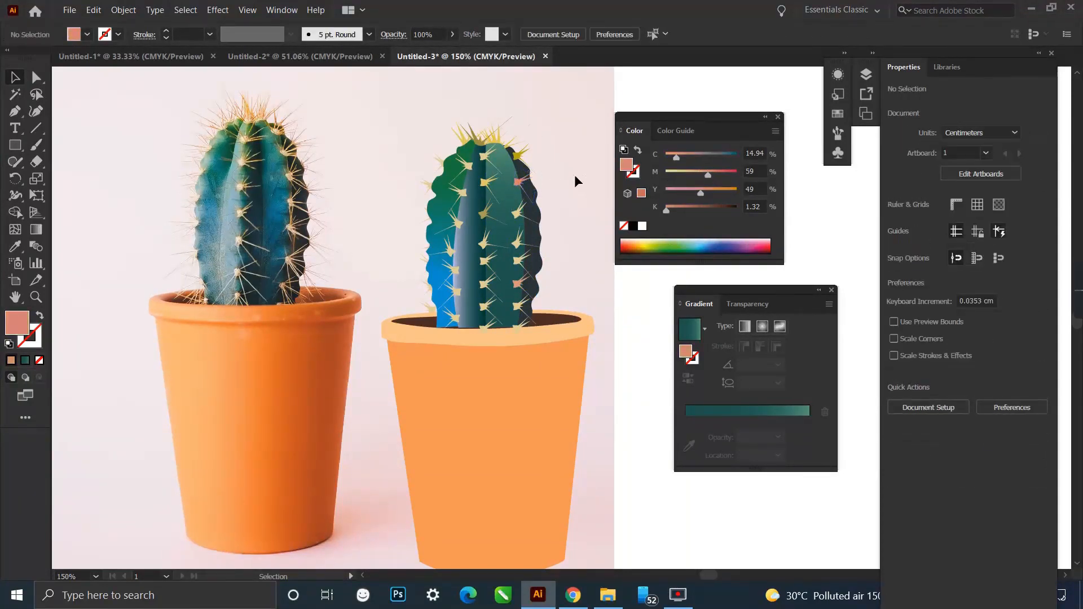
Shift the bottom inner anchor point of the leftmost cactus section slightly outward at the pot's soil line.
click(442, 322)
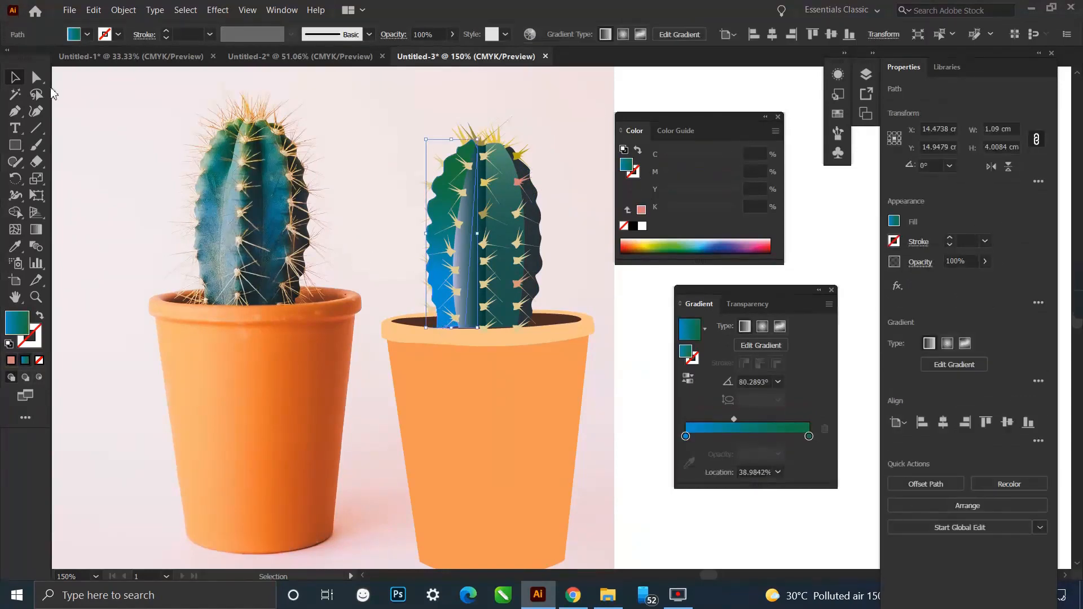
click(36, 79)
scroll(475, 341, up, 3)
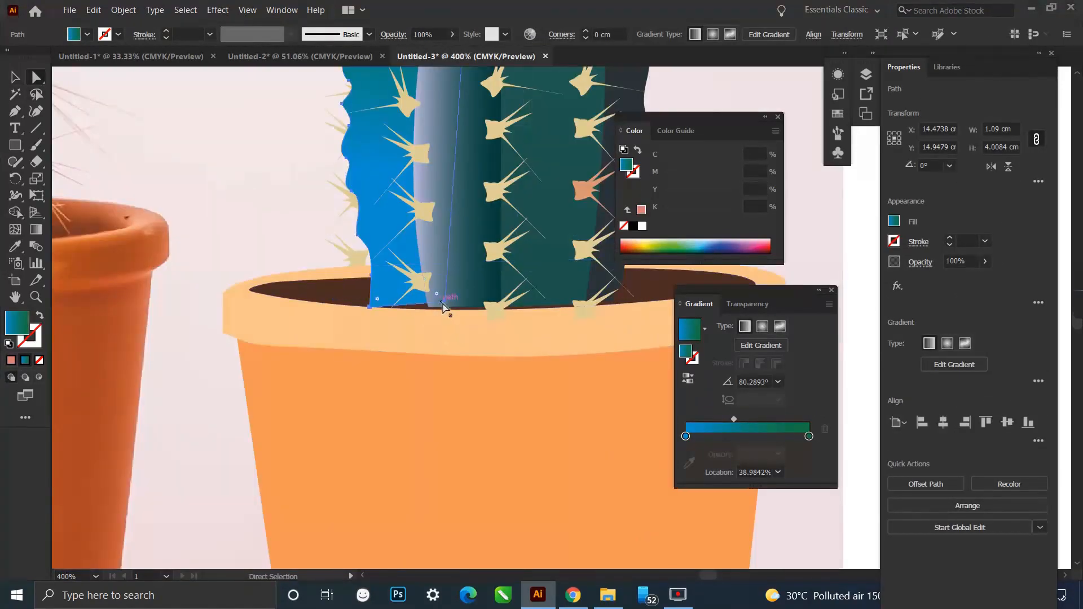
drag(445, 308, 436, 309)
scroll(438, 333, down, 3)
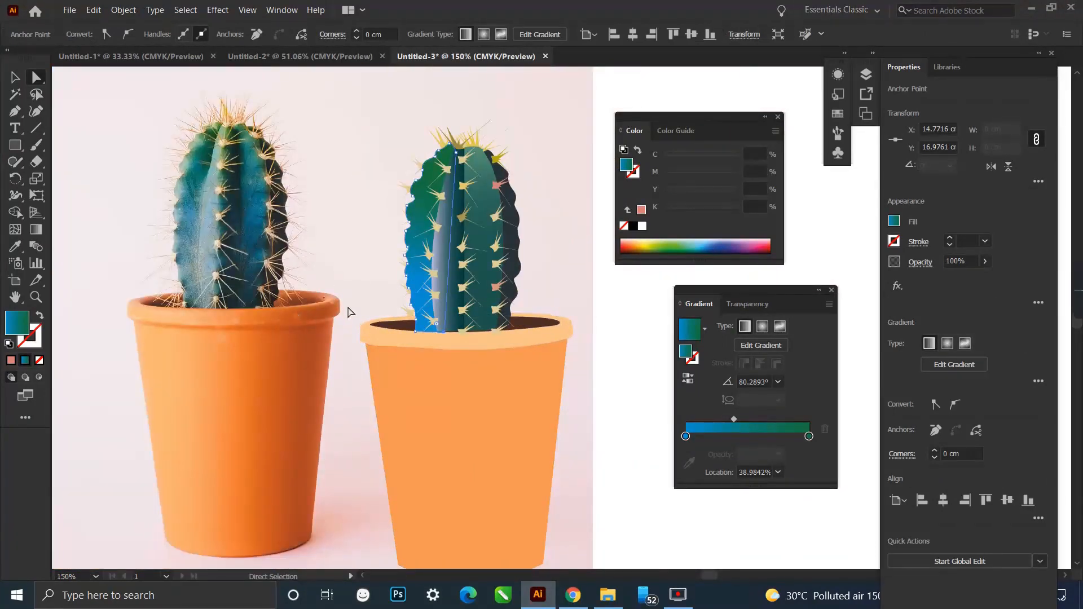
Apply the blue-green linear gradient to the pot body and move its midpoint slightly past the centre towards the end stop.
scroll(409, 285, down, 1)
key(v)
click(450, 382)
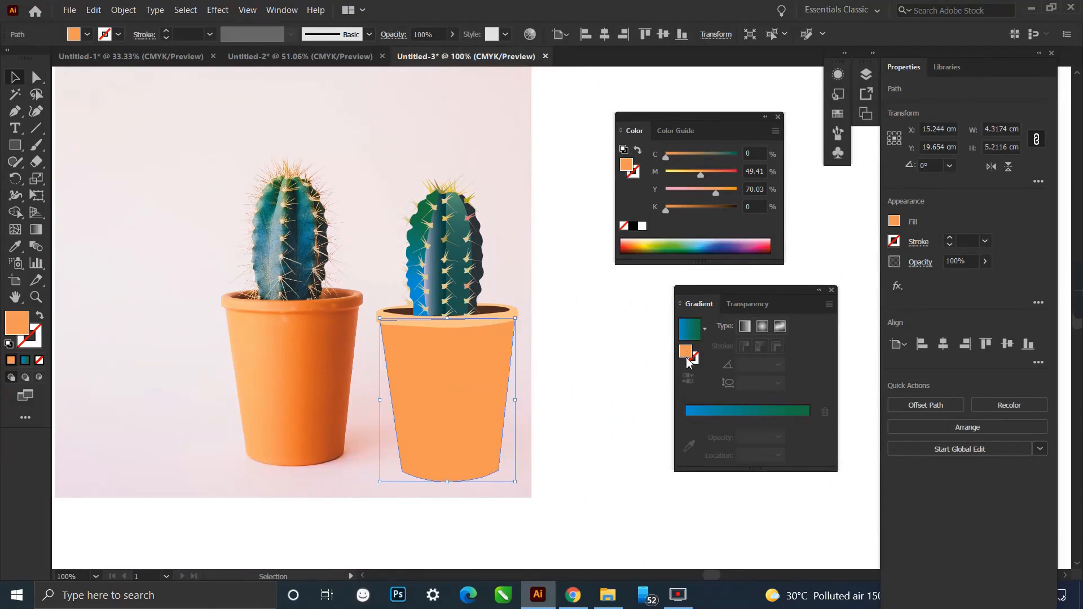
click(690, 329)
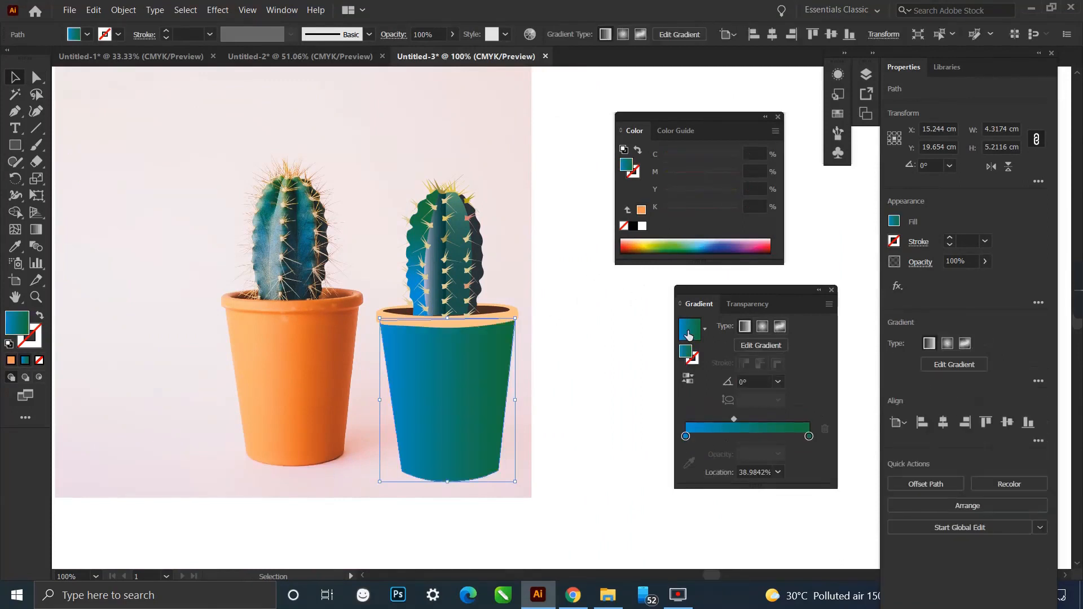
click(809, 435)
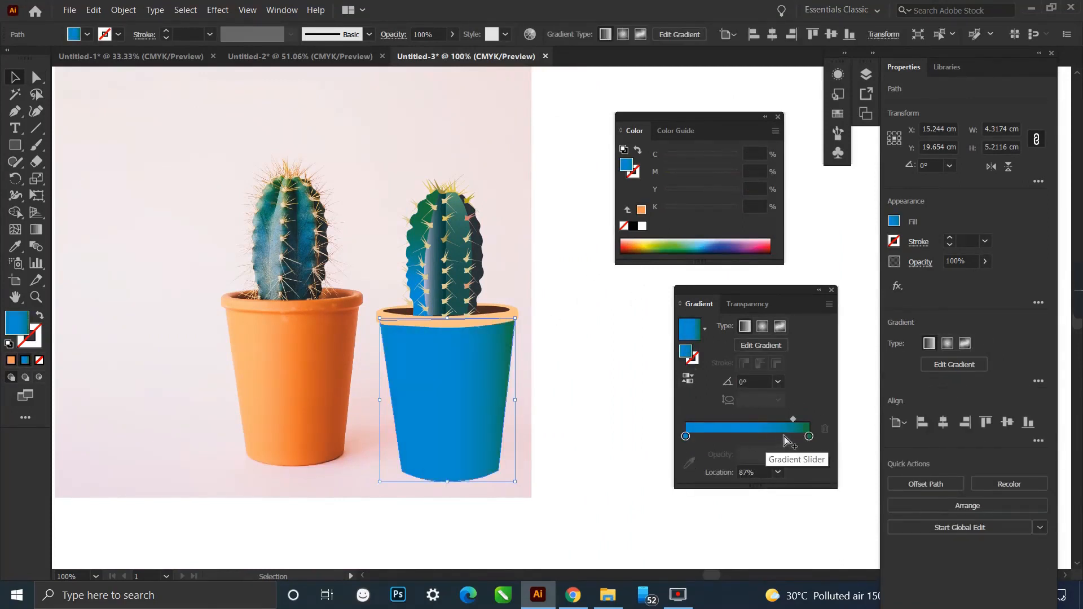
drag(793, 420, 762, 421)
Sample the photo's pot for the pot body gradient, using dark orange for the end stop and light orange for the start stop.
click(808, 436)
click(688, 463)
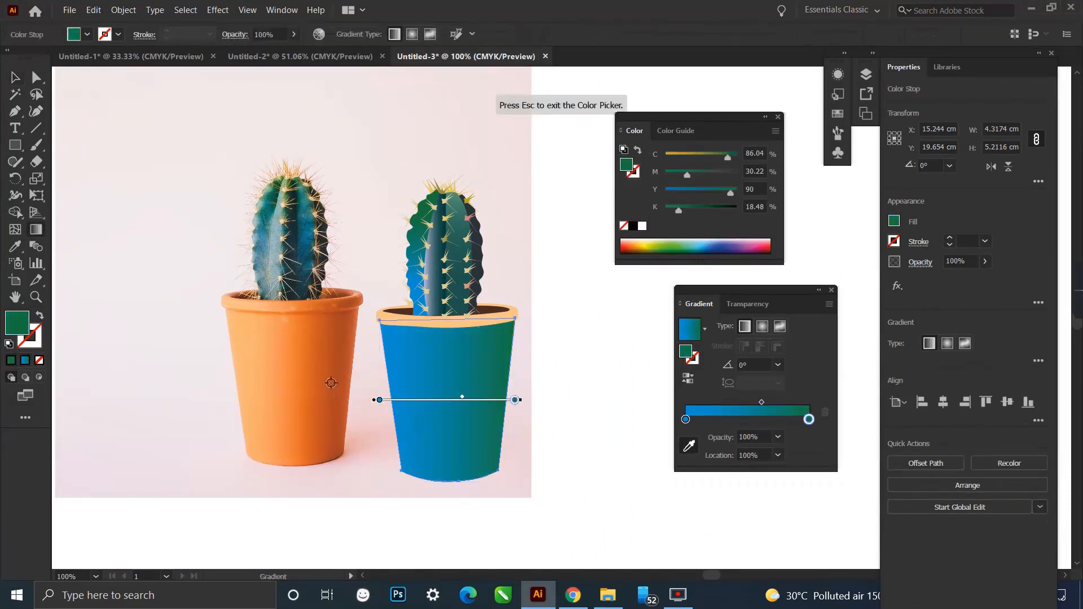
click(330, 377)
click(685, 419)
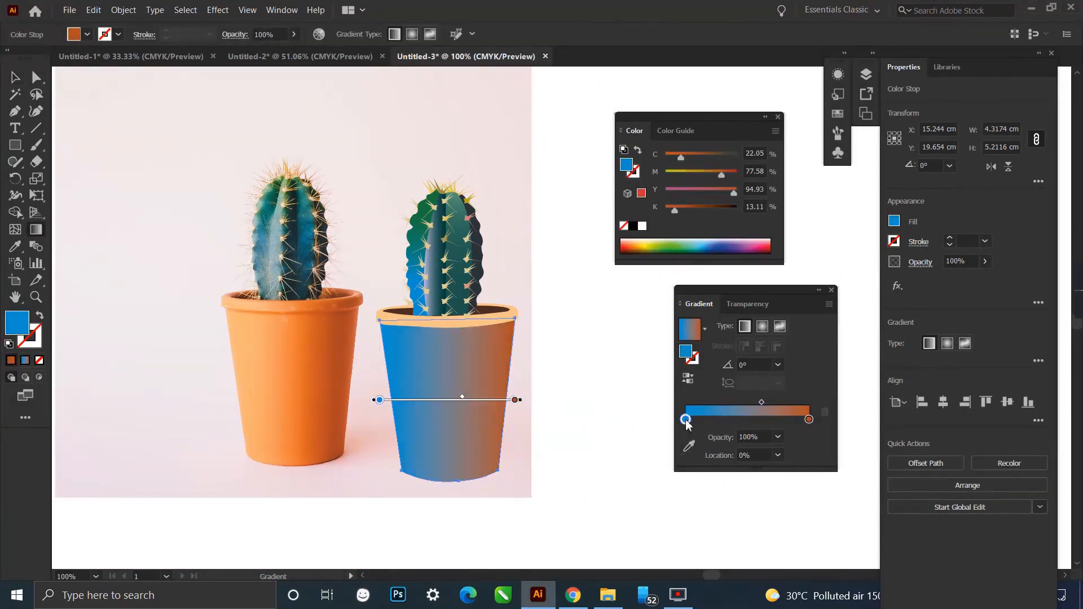
click(262, 386)
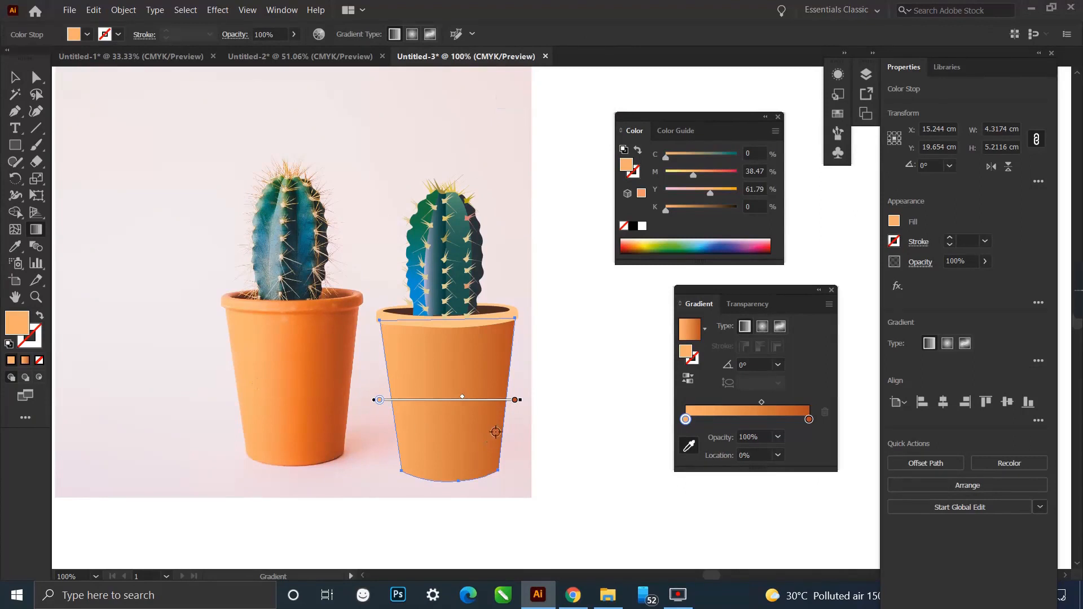
drag(799, 420, 808, 419)
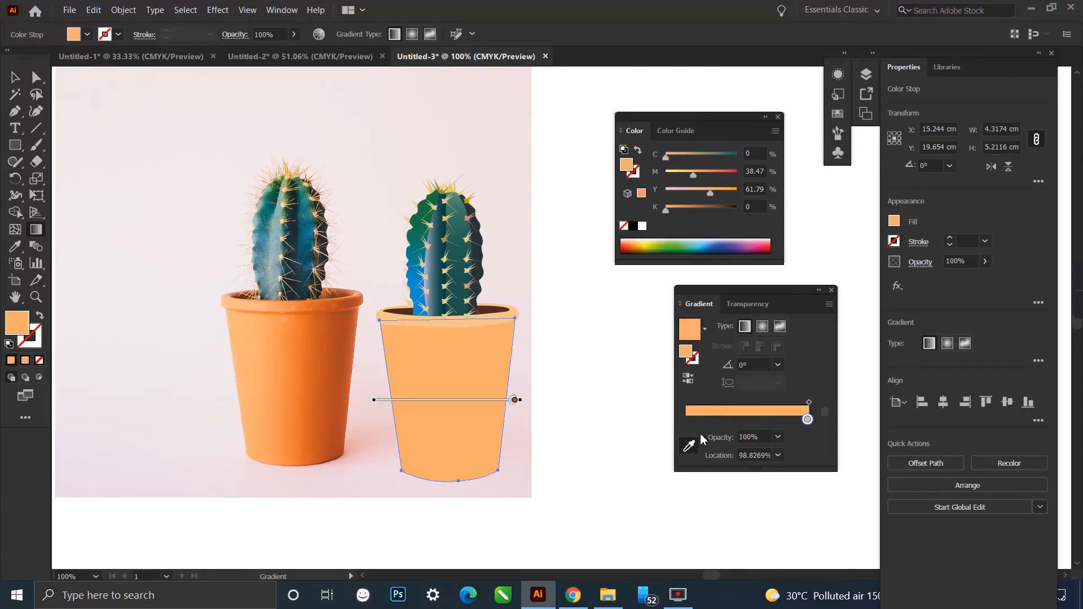
key(ctrl+z)
click(809, 419)
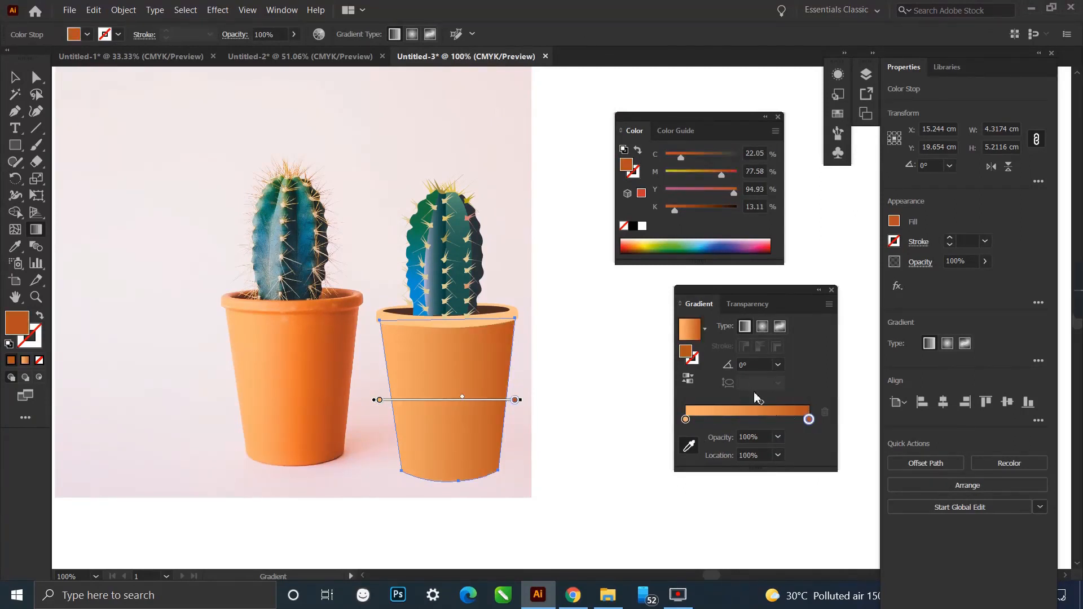
Deepen the pot body gradient's end stop to 41% cyan, 100% magenta and 10% black.
mouse_move(675, 210)
mouse_down()
mouse_move(707, 211)
mouse_move(674, 211)
mouse_up()
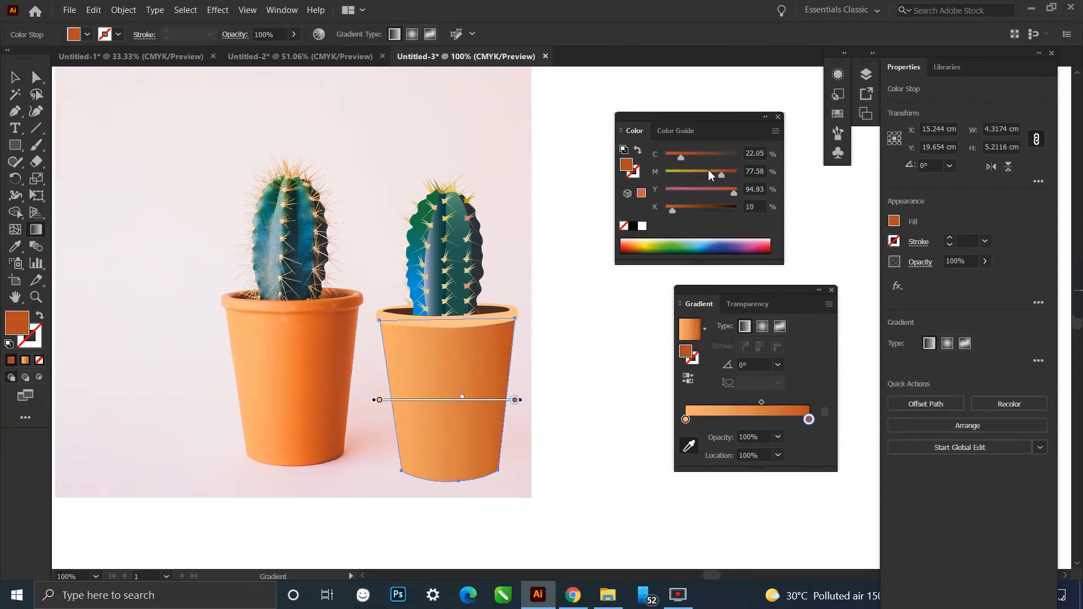
drag(690, 157, 738, 176)
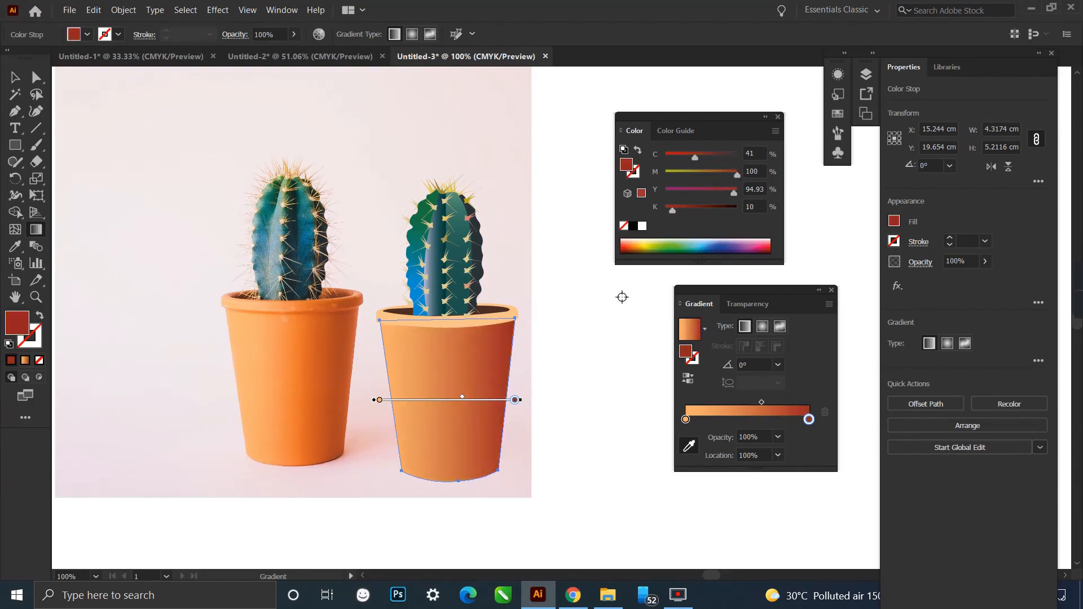
key(v)
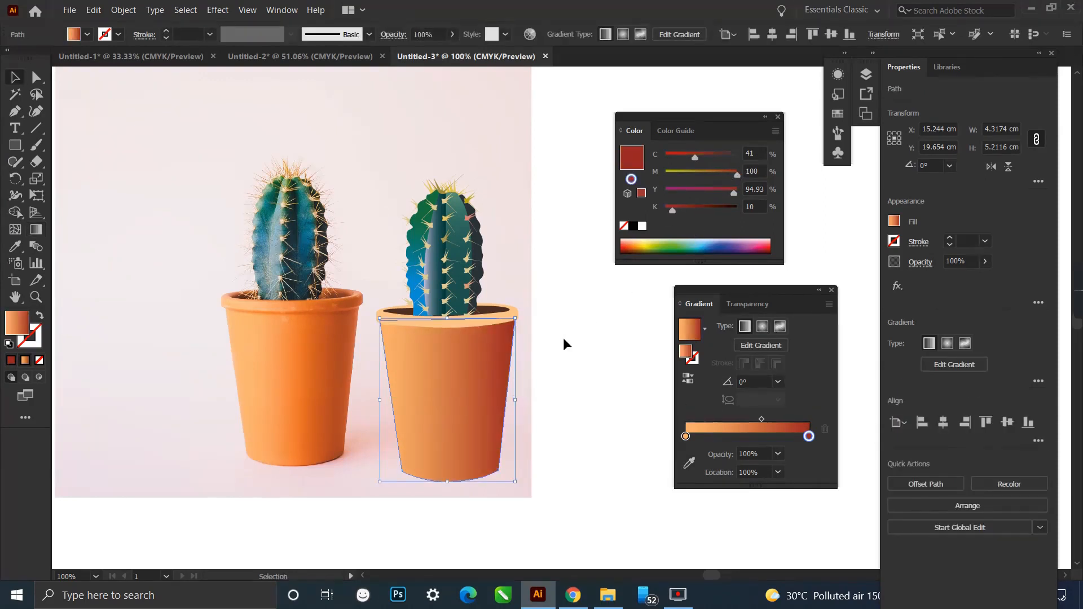
click(564, 340)
Duplicate the pot rim slightly lower, set the copy's black to 58% and send it backward as a shadow behind the rim.
click(506, 324)
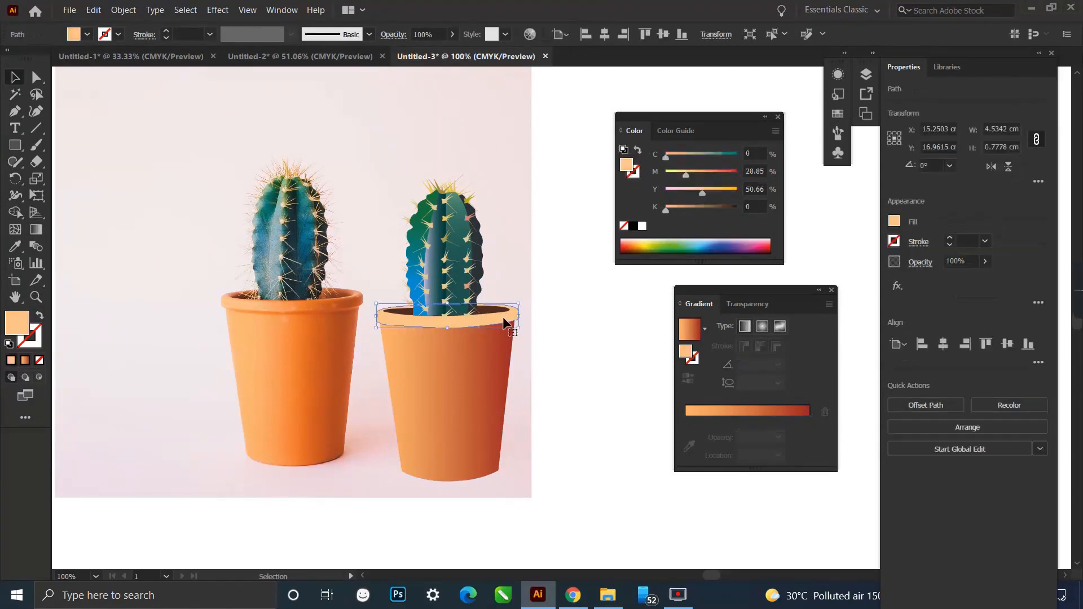
click(638, 327)
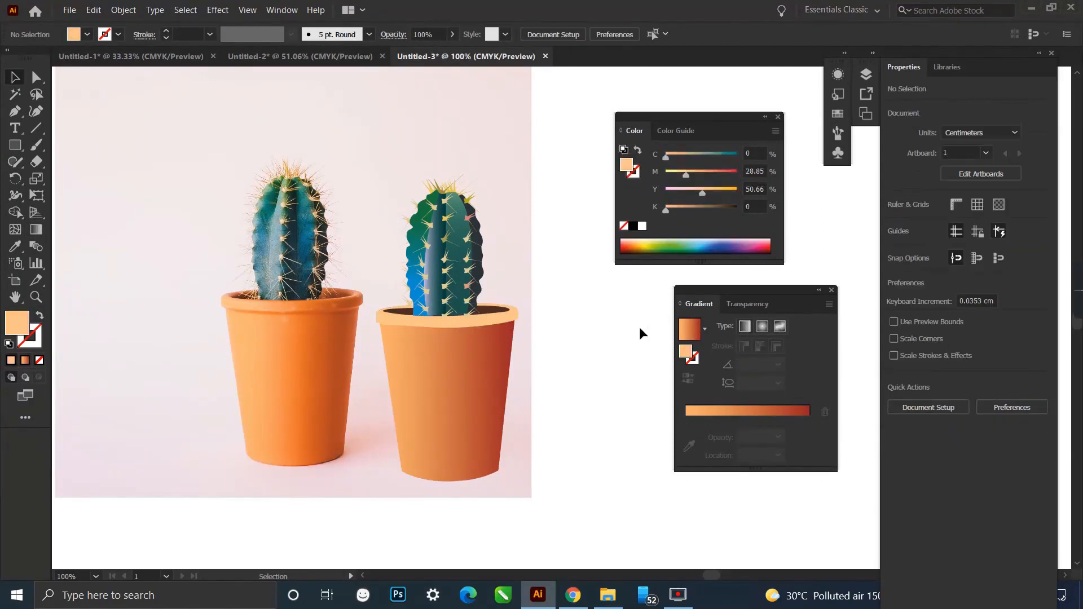
scroll(558, 330, down, 1)
scroll(498, 320, up, 1)
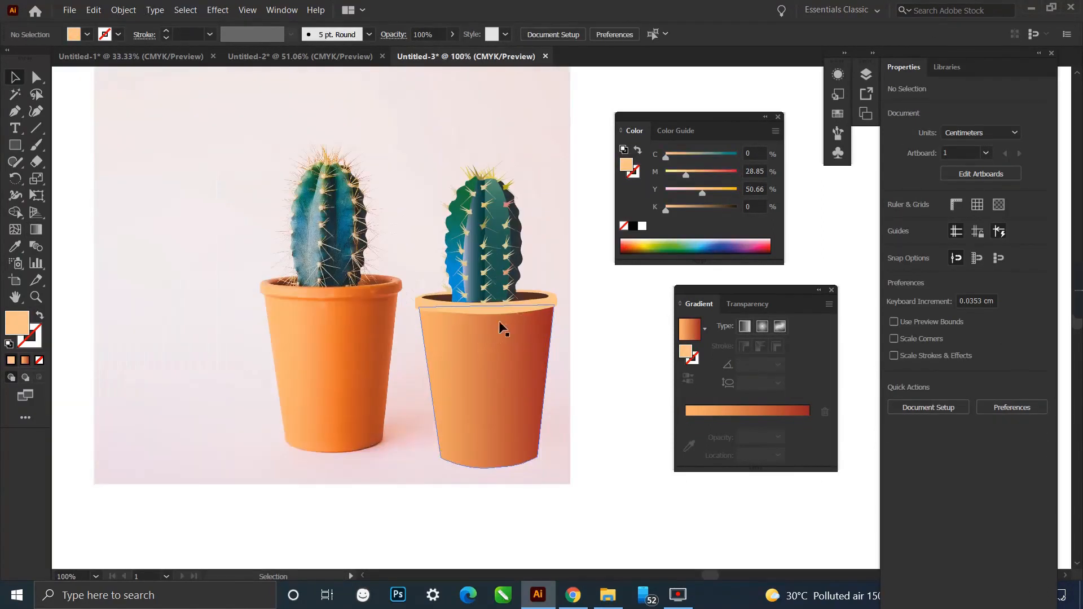
drag(502, 311, 507, 316)
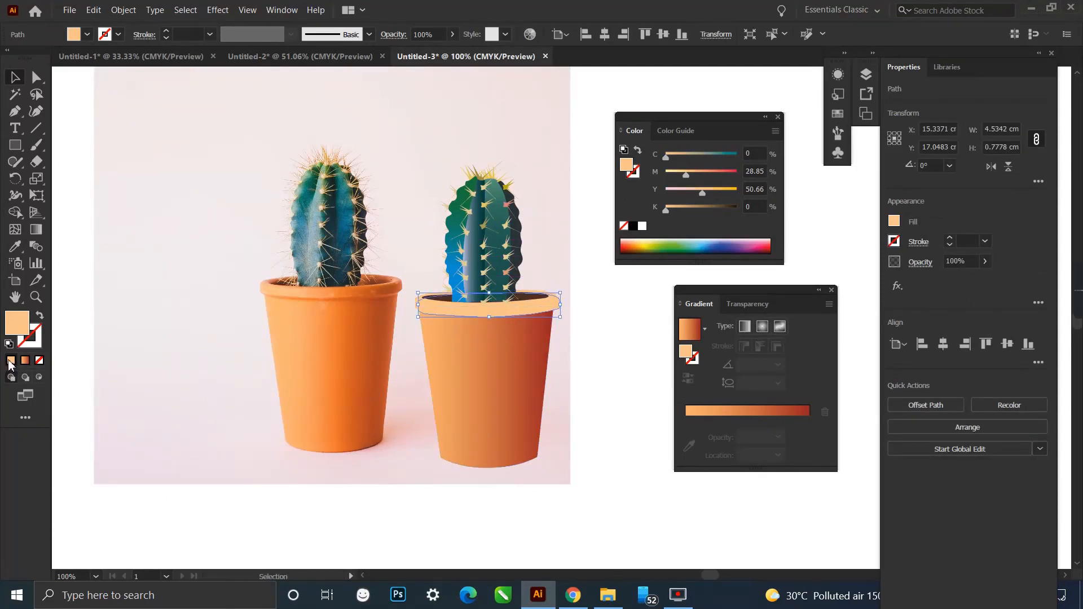
drag(682, 210, 707, 208)
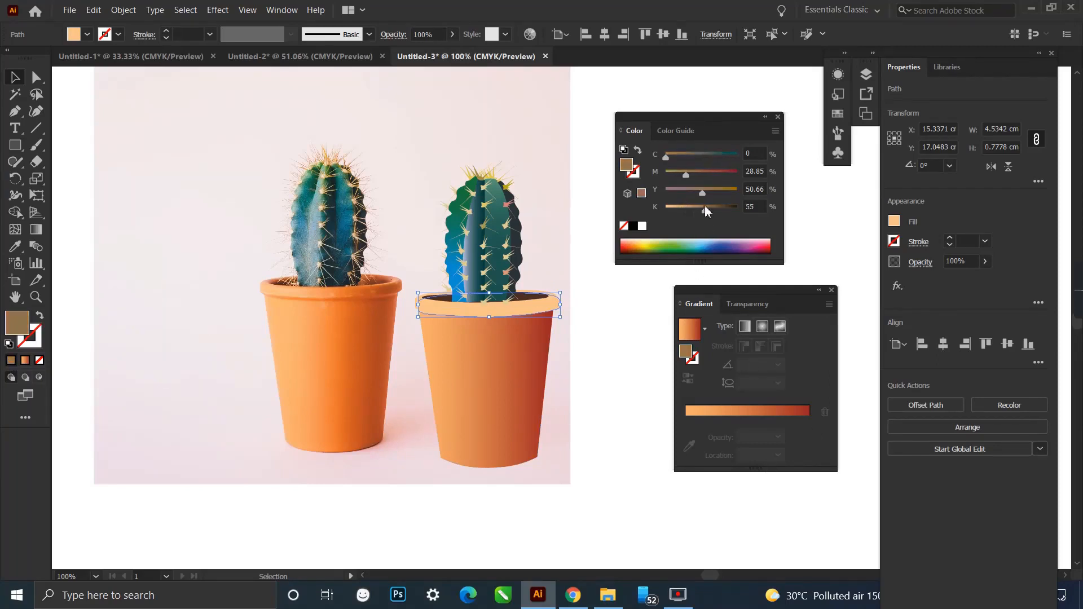
key(ctrl)
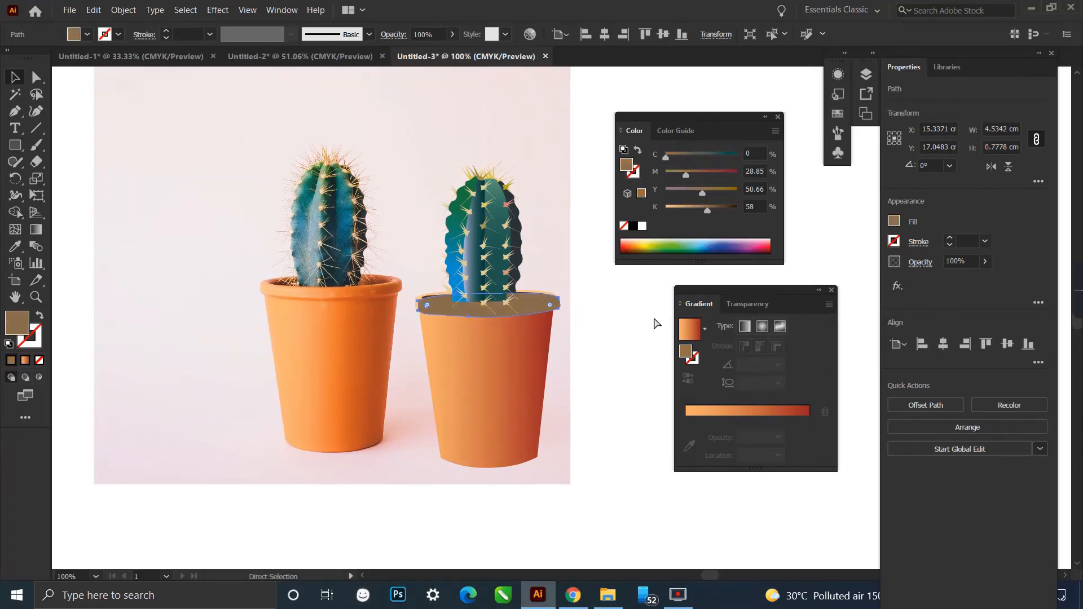
key(ctrl+[)
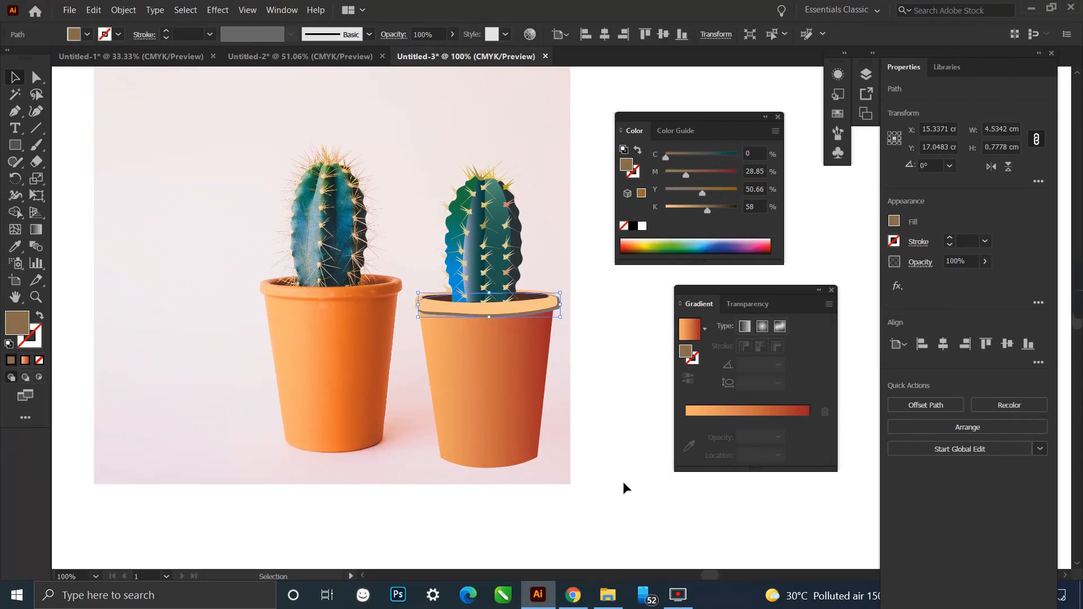
Narrow the rim shadow to about 4.36 cm and nudge it left to fit under the rim.
scroll(556, 333, up, 2)
drag(565, 285, 562, 283)
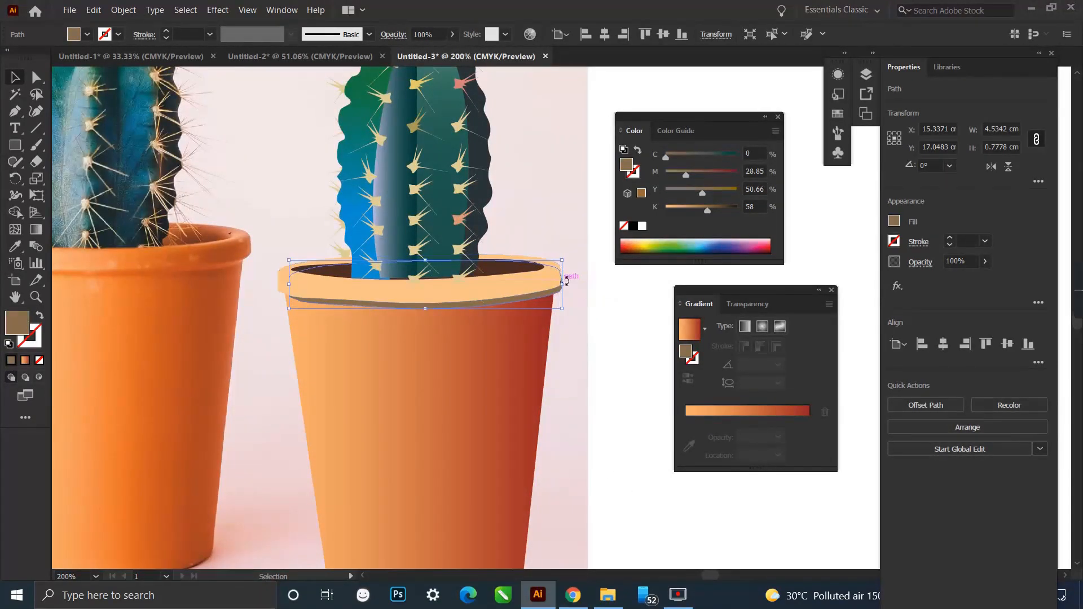
key(Left)
key(Left)
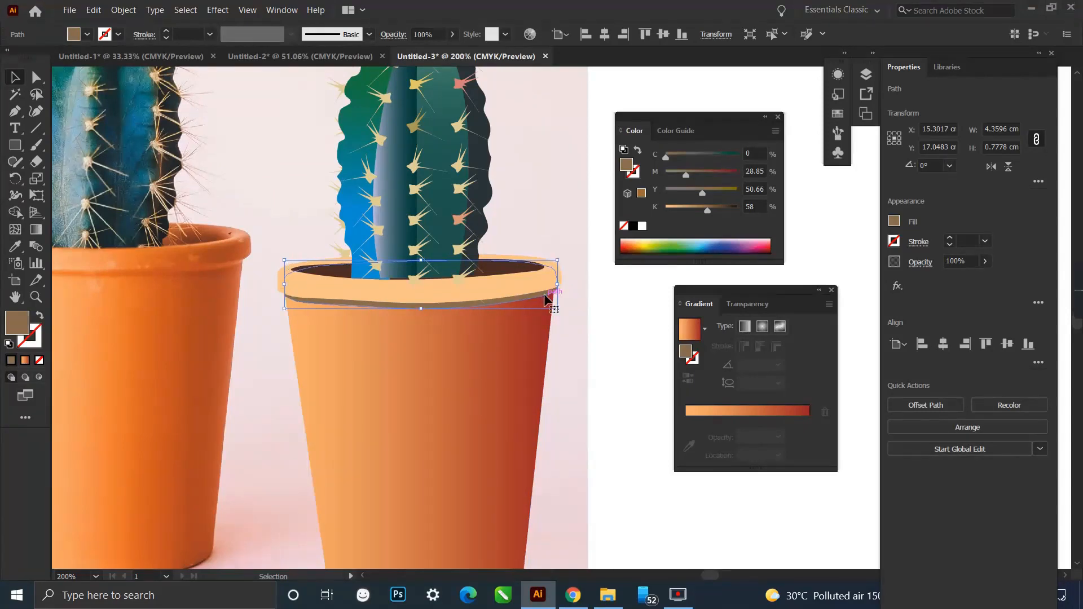
Fill the rim shadow with dark orange sampled from the rim of the photo's pot.
scroll(592, 330, down, 1)
key(i)
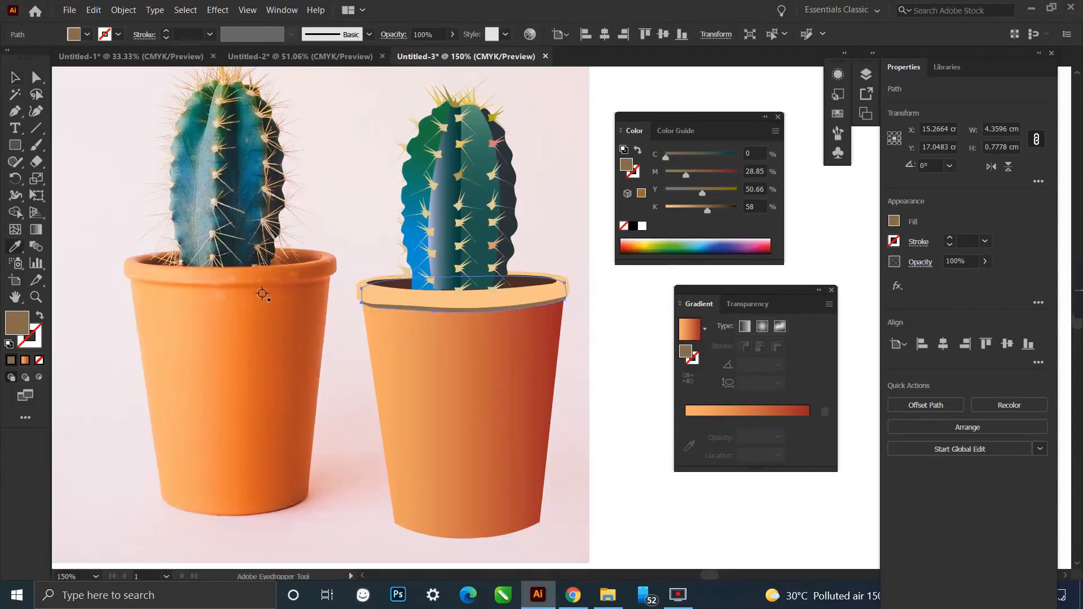
click(256, 284)
key(v)
click(622, 364)
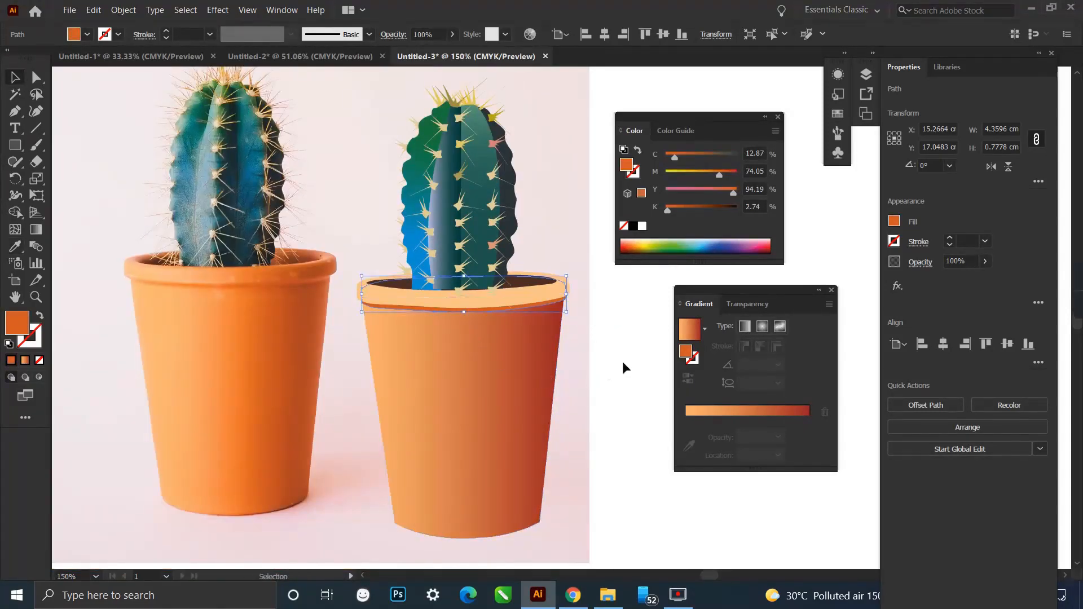
Apply the pot body's linear gradient to the rim and sample dark orange from the photo's rim for its end stop.
click(507, 290)
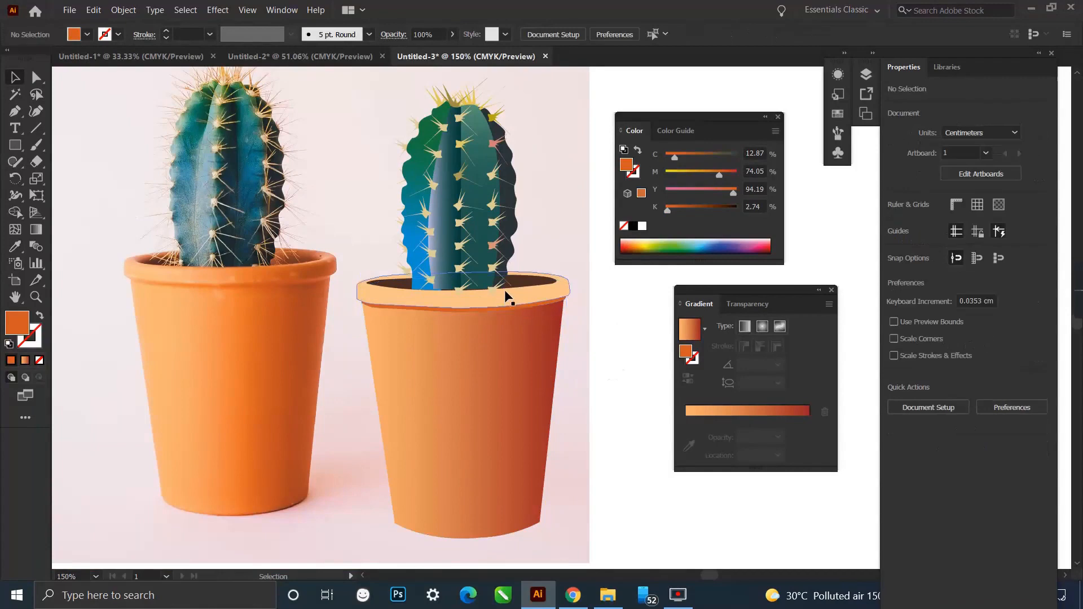
click(690, 338)
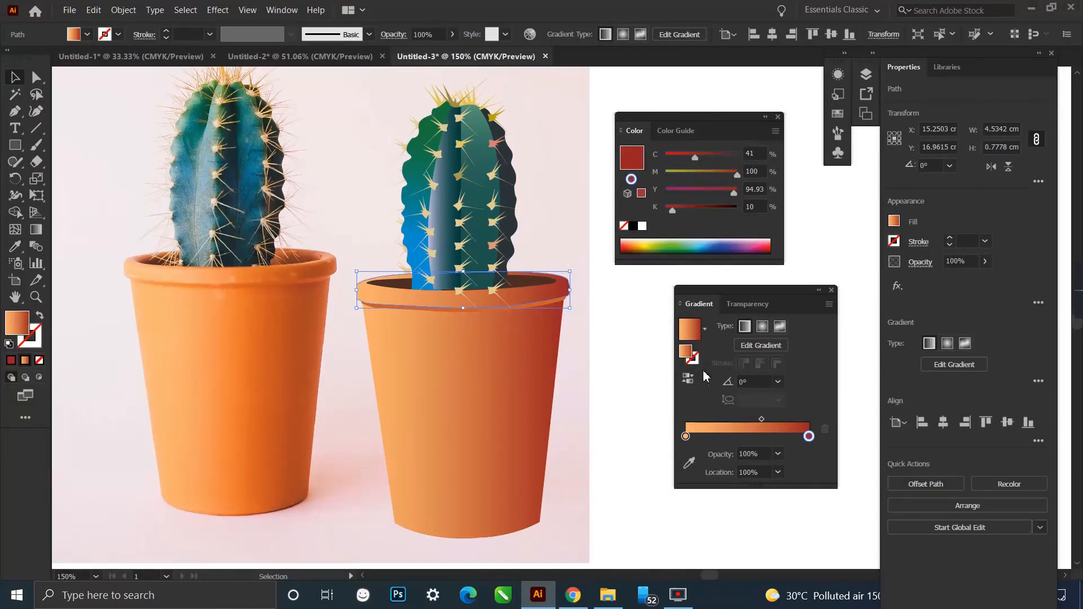
click(808, 436)
click(689, 462)
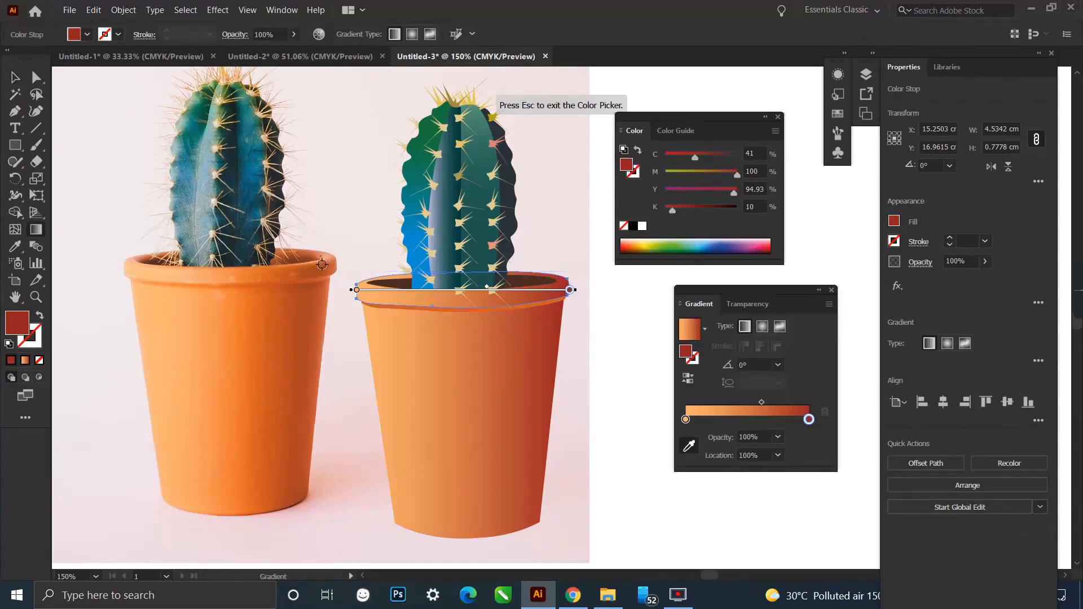
Try recolouring the rim gradient's start stop with 20% yellow and sampling the photo's rim colour, undoing the sampled fill.
click(685, 419)
click(680, 191)
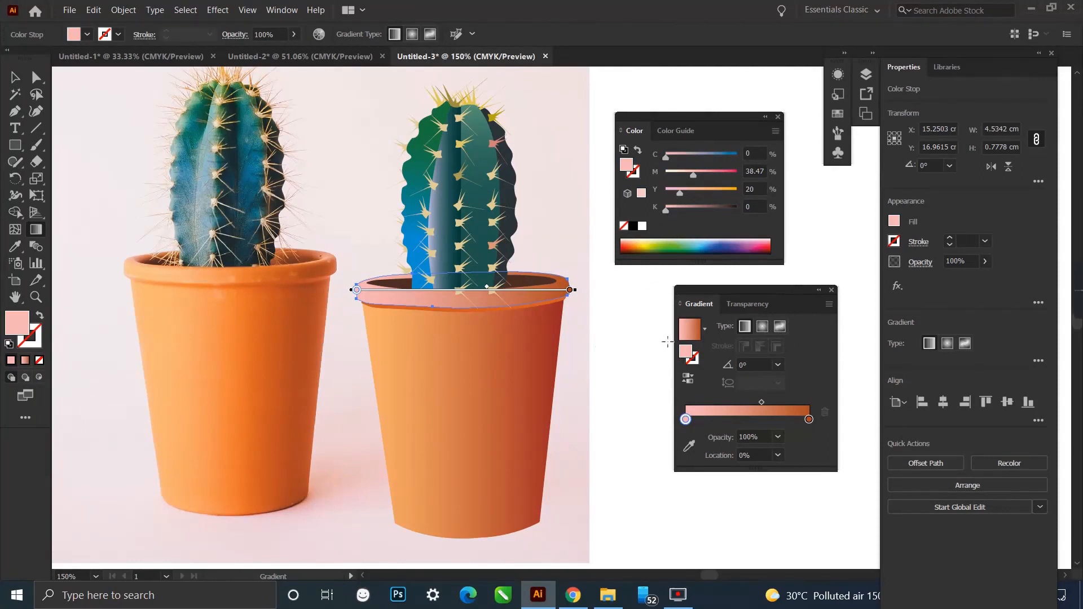
key(i)
click(127, 267)
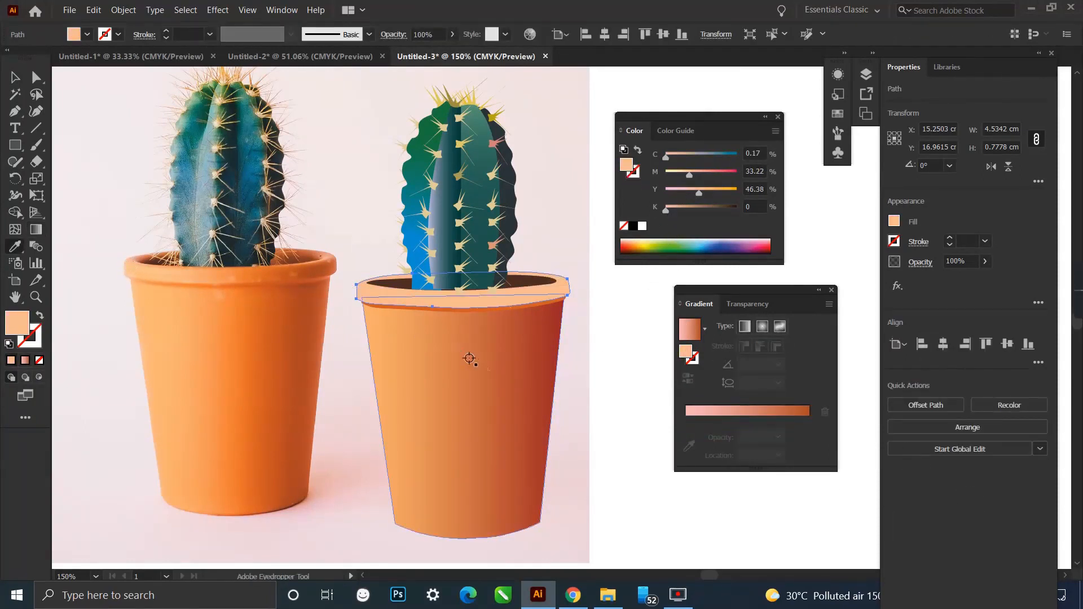
key(ctrl+z)
Sample light orange from the lit edge of the photo's rim for the rim gradient's start stop.
click(689, 463)
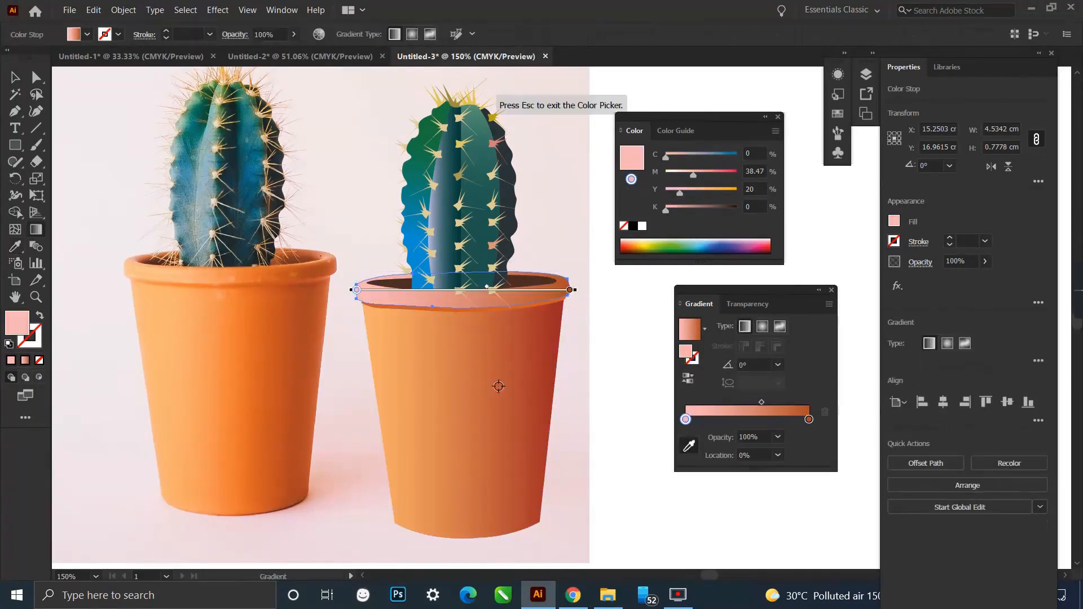
click(133, 266)
scroll(279, 305, down, 1)
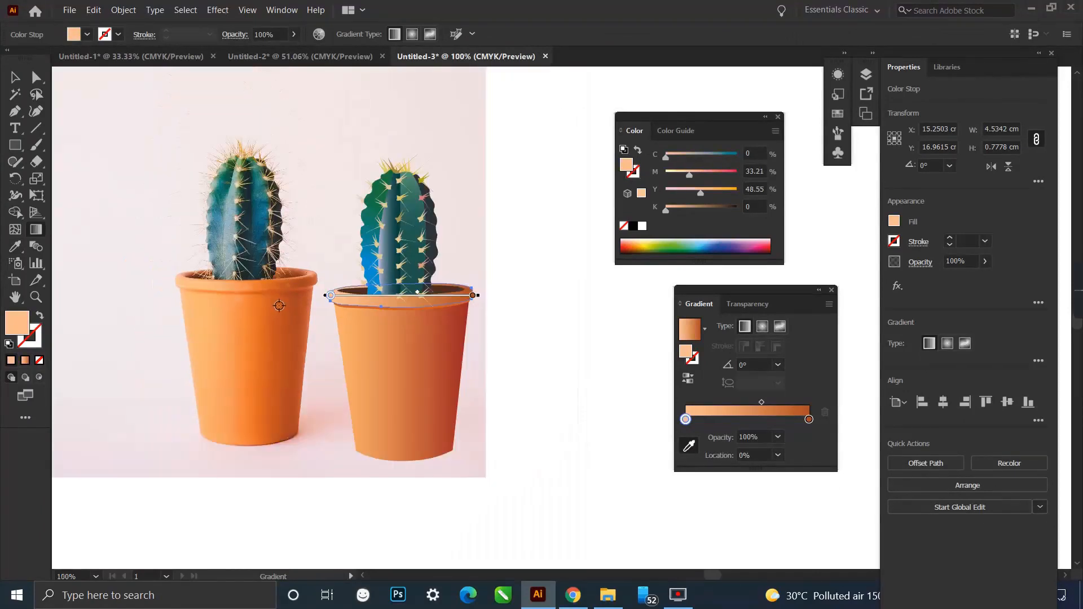
key(v)
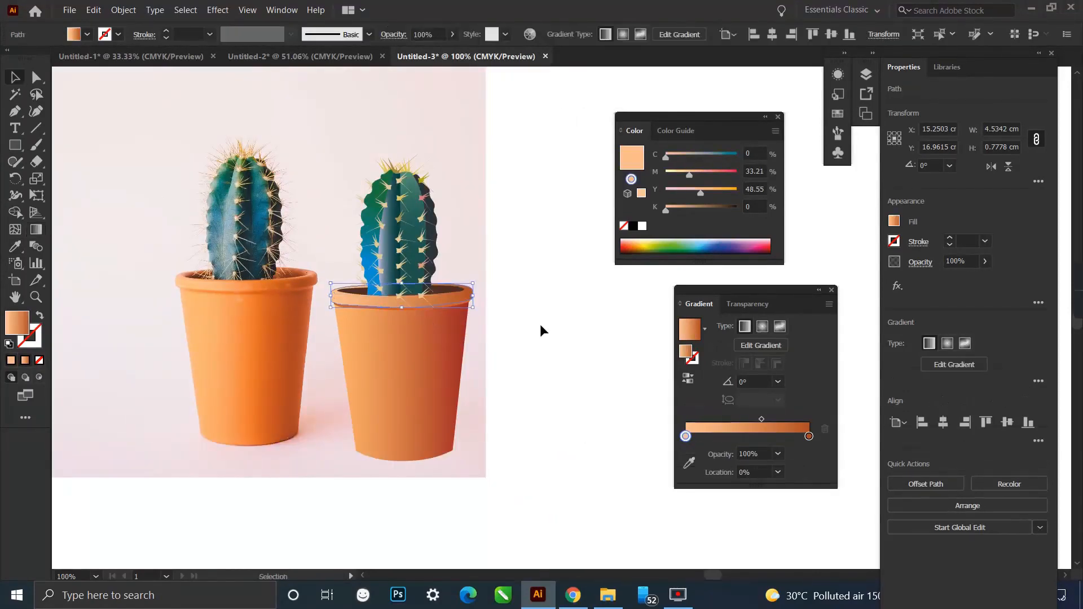
click(542, 325)
Unlock the linked cactus photo and move it off the artboard past its left edge.
scroll(566, 342, down, 1)
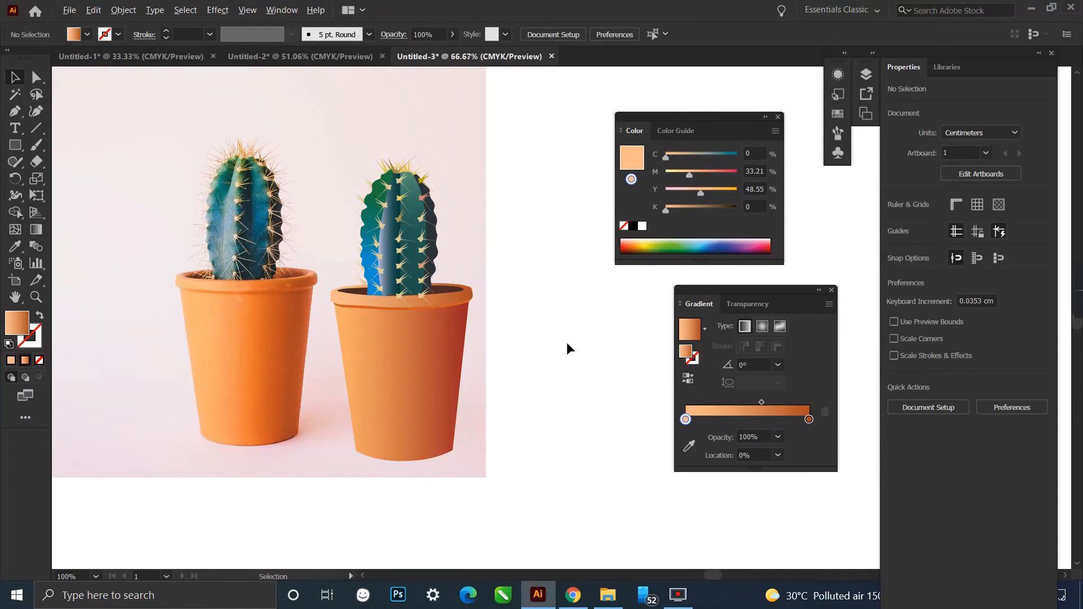
scroll(380, 320, down, 1)
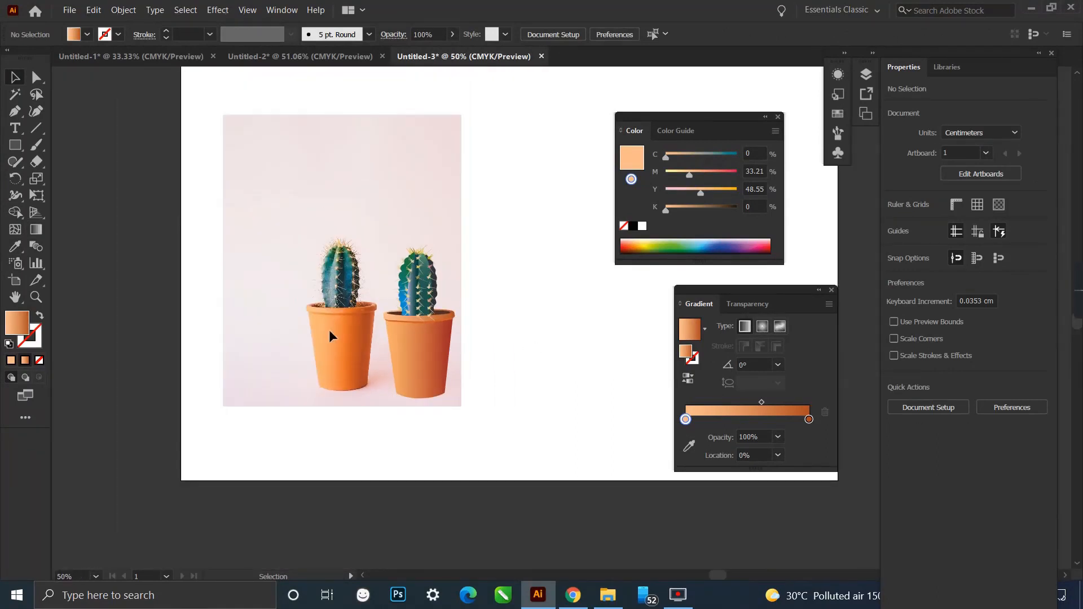
right_click(262, 285)
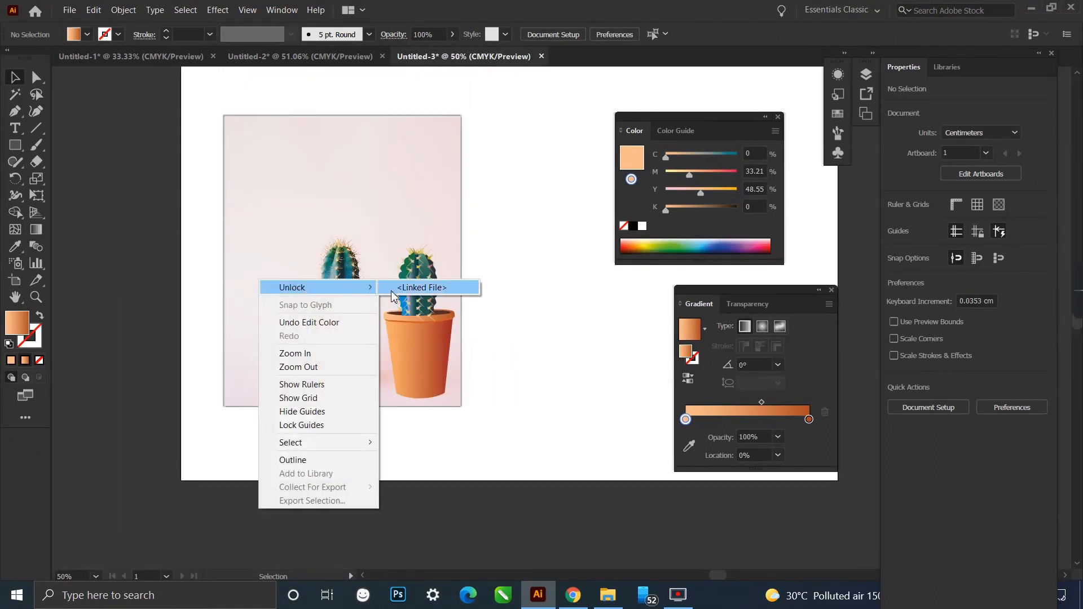
drag(310, 295, 190, 304)
scroll(192, 302, down, 1)
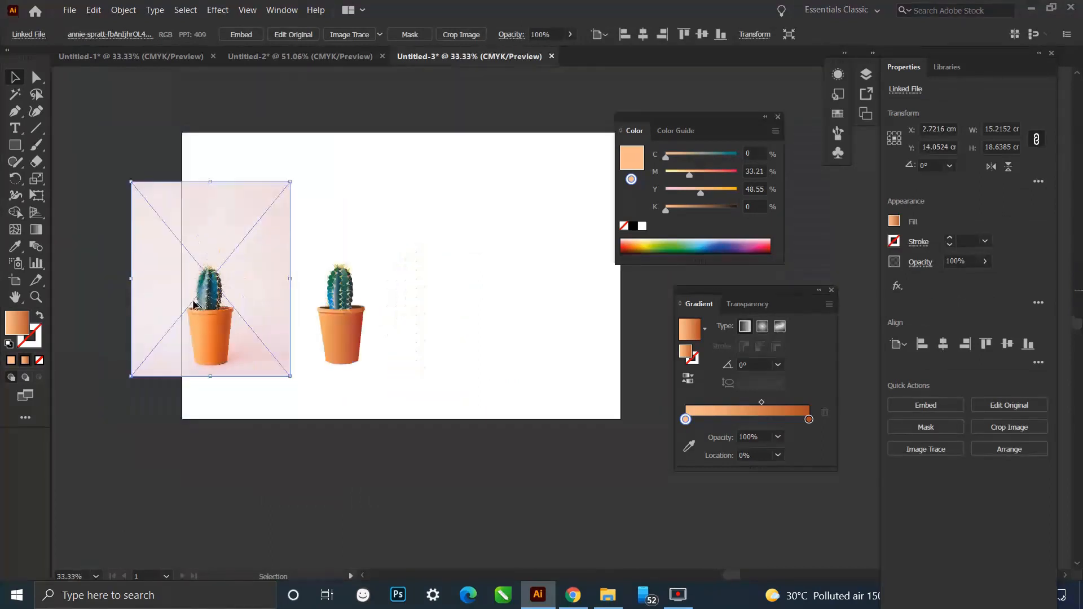
drag(269, 293, 144, 291)
click(181, 267)
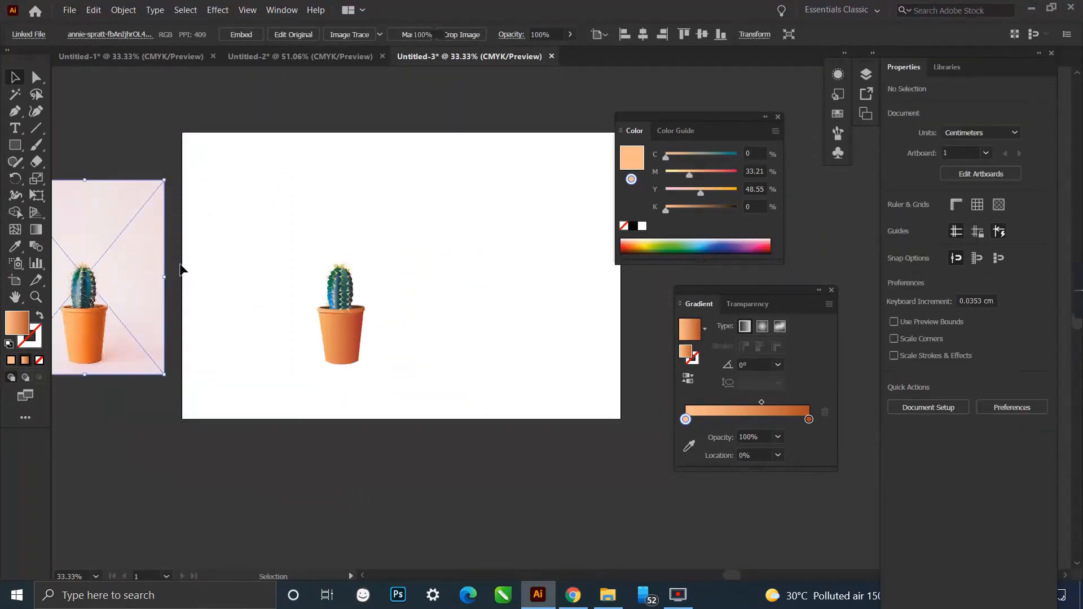
Draw a background rectangle about 16.3 by 21.5 cm over the illustration and fill it solid amber with 100% yellow.
click(15, 145)
right_click(15, 148)
click(55, 148)
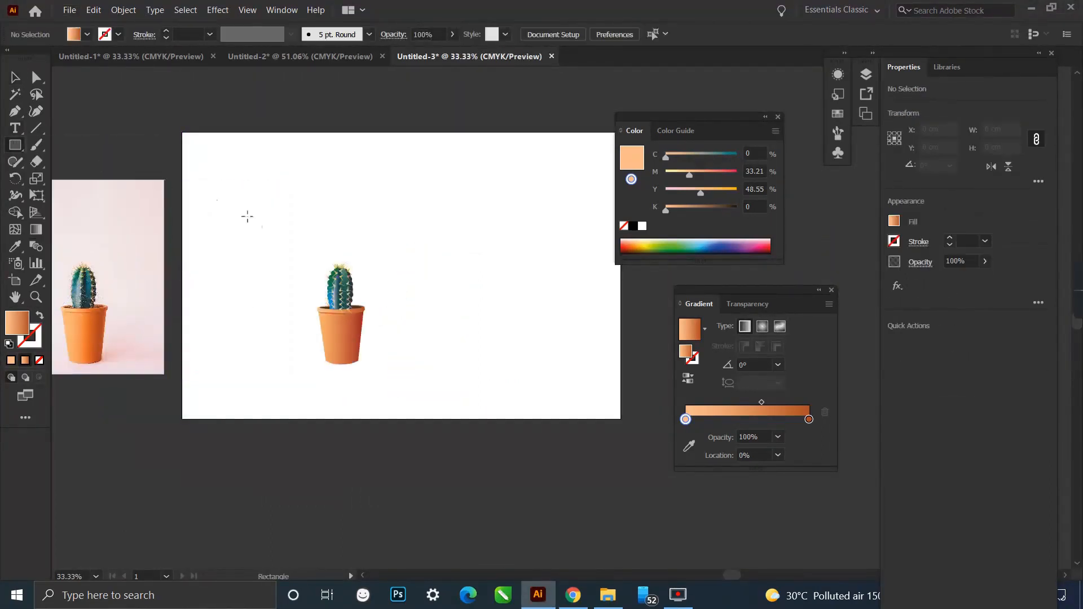
drag(268, 162, 439, 386)
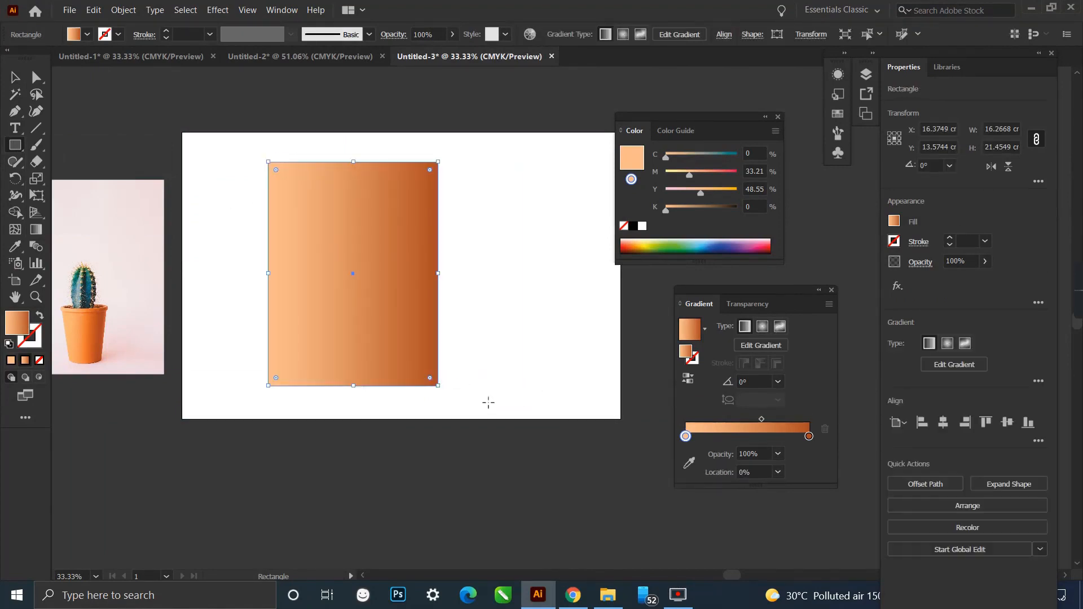
click(11, 364)
drag(713, 202, 739, 193)
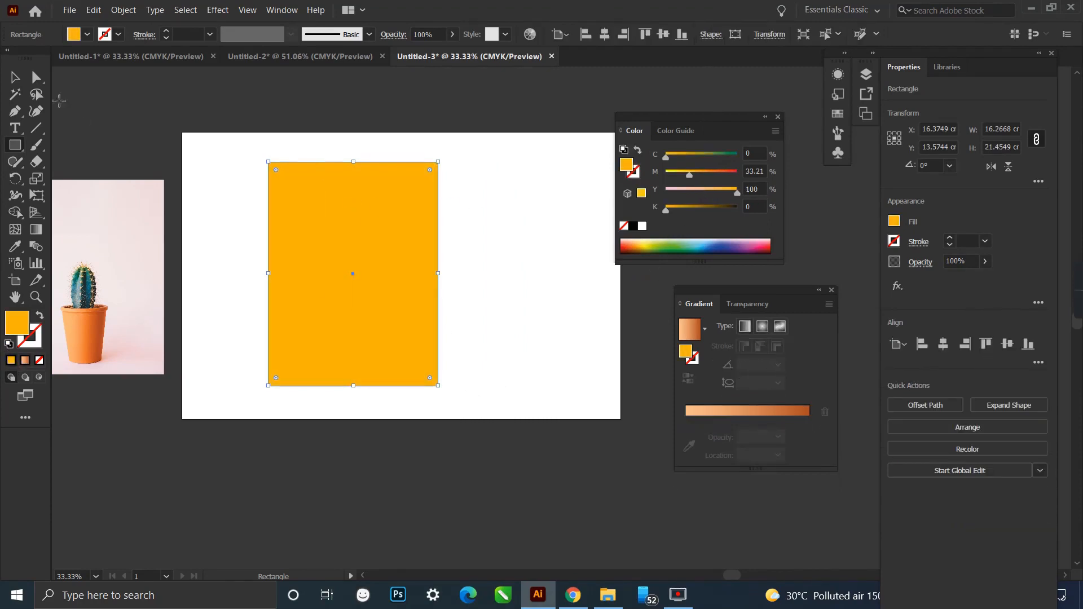
Move the amber rectangle aside and group all the cactus and pot paths.
key(v)
drag(345, 268, 108, 260)
click(427, 275)
drag(277, 244, 427, 378)
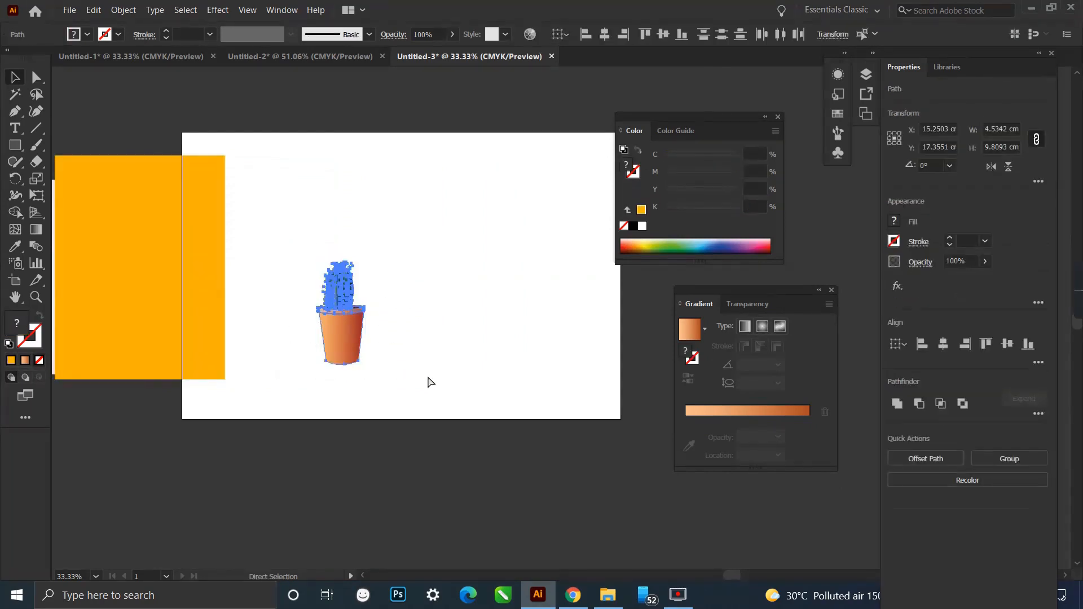
right_click(347, 333)
click(407, 287)
Bring the cactus group to the front and place it centred over the lower part of the background rectangle.
drag(154, 294, 221, 324)
drag(222, 279, 476, 278)
click(344, 316)
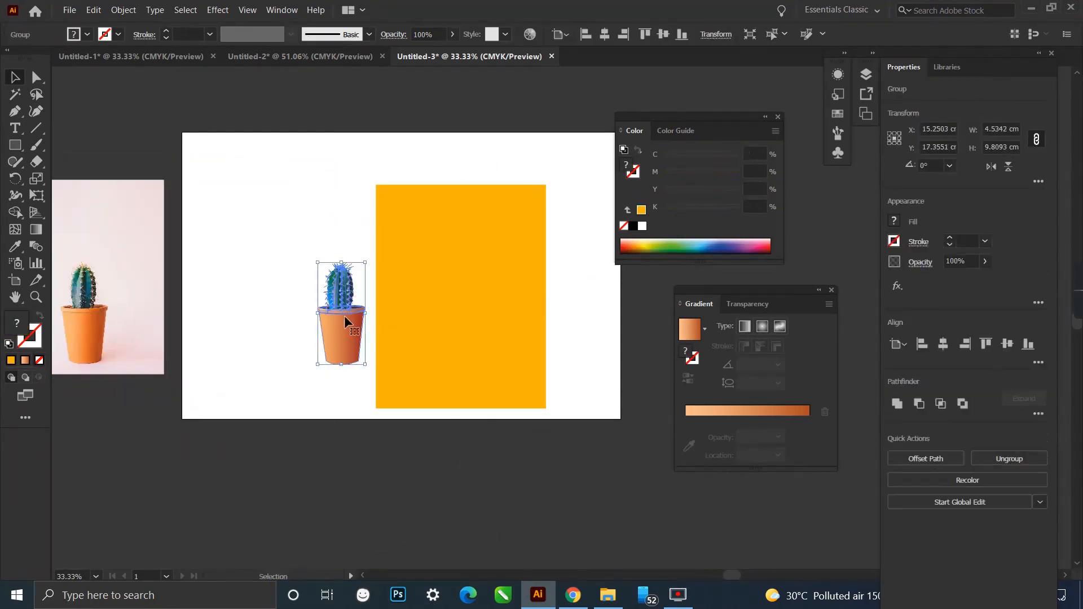
drag(357, 312, 458, 336)
key(ctrl+shift+bracketright)
scroll(290, 293, down, 1)
scroll(434, 332, up, 1)
drag(432, 370, 458, 400)
drag(341, 309, 299, 302)
drag(389, 343, 347, 316)
Recolour the background rectangle light blue with 0% magenta and 10% yellow, lowering its cyan for a paler tint.
click(430, 287)
click(696, 189)
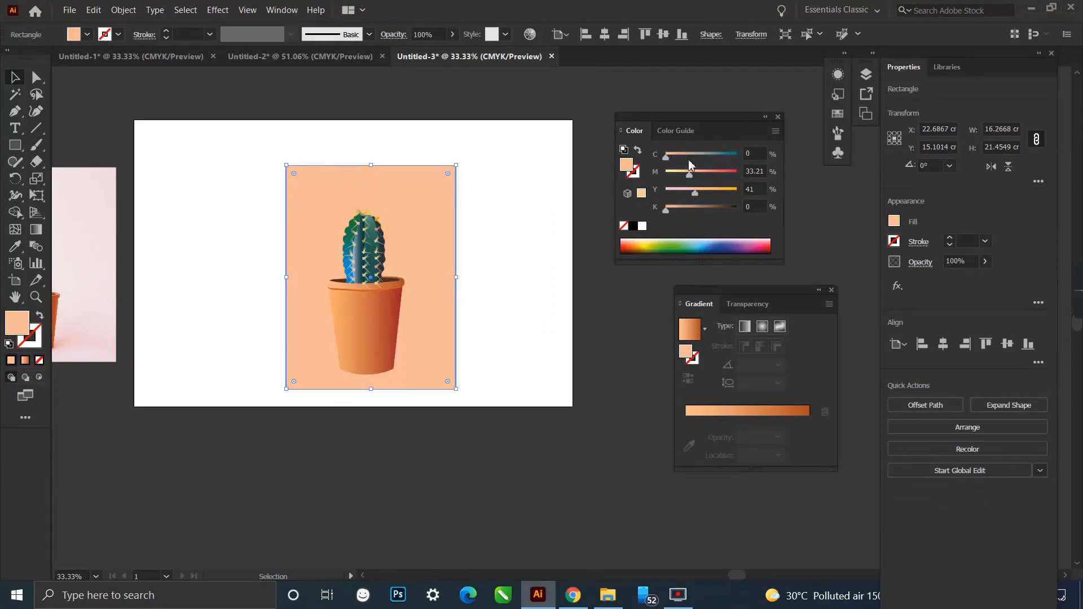
click(728, 155)
click(672, 242)
click(687, 192)
drag(686, 193, 672, 193)
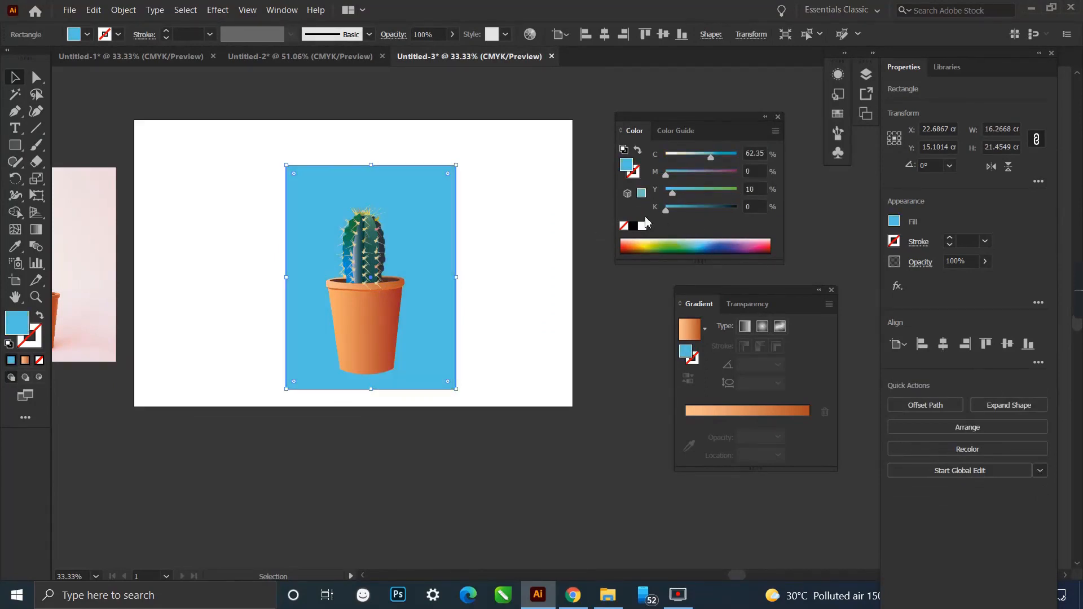
drag(710, 158, 689, 158)
click(557, 271)
scroll(338, 305, up, 1)
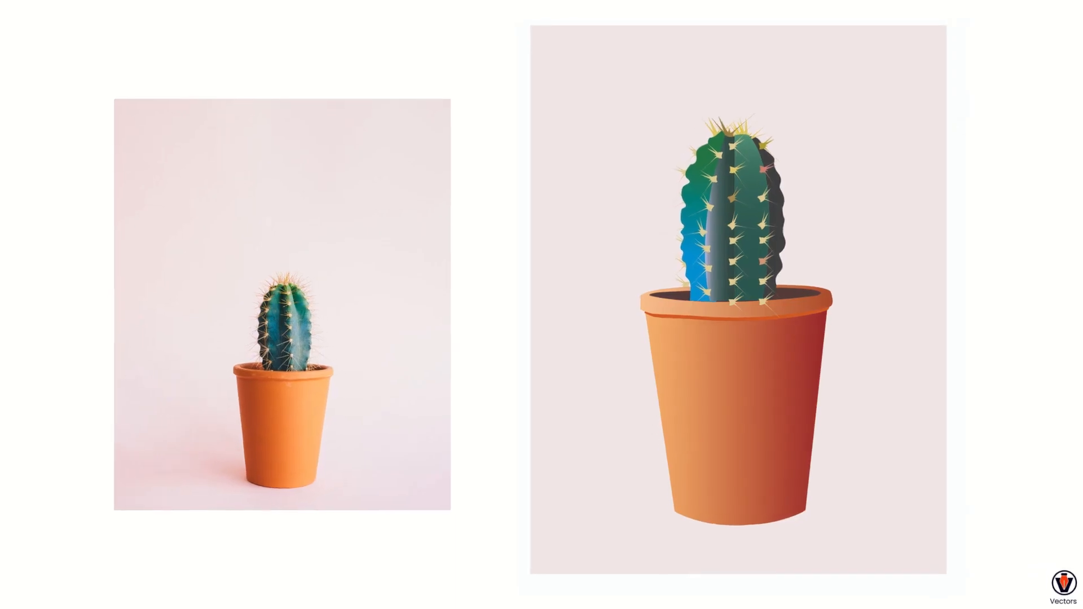